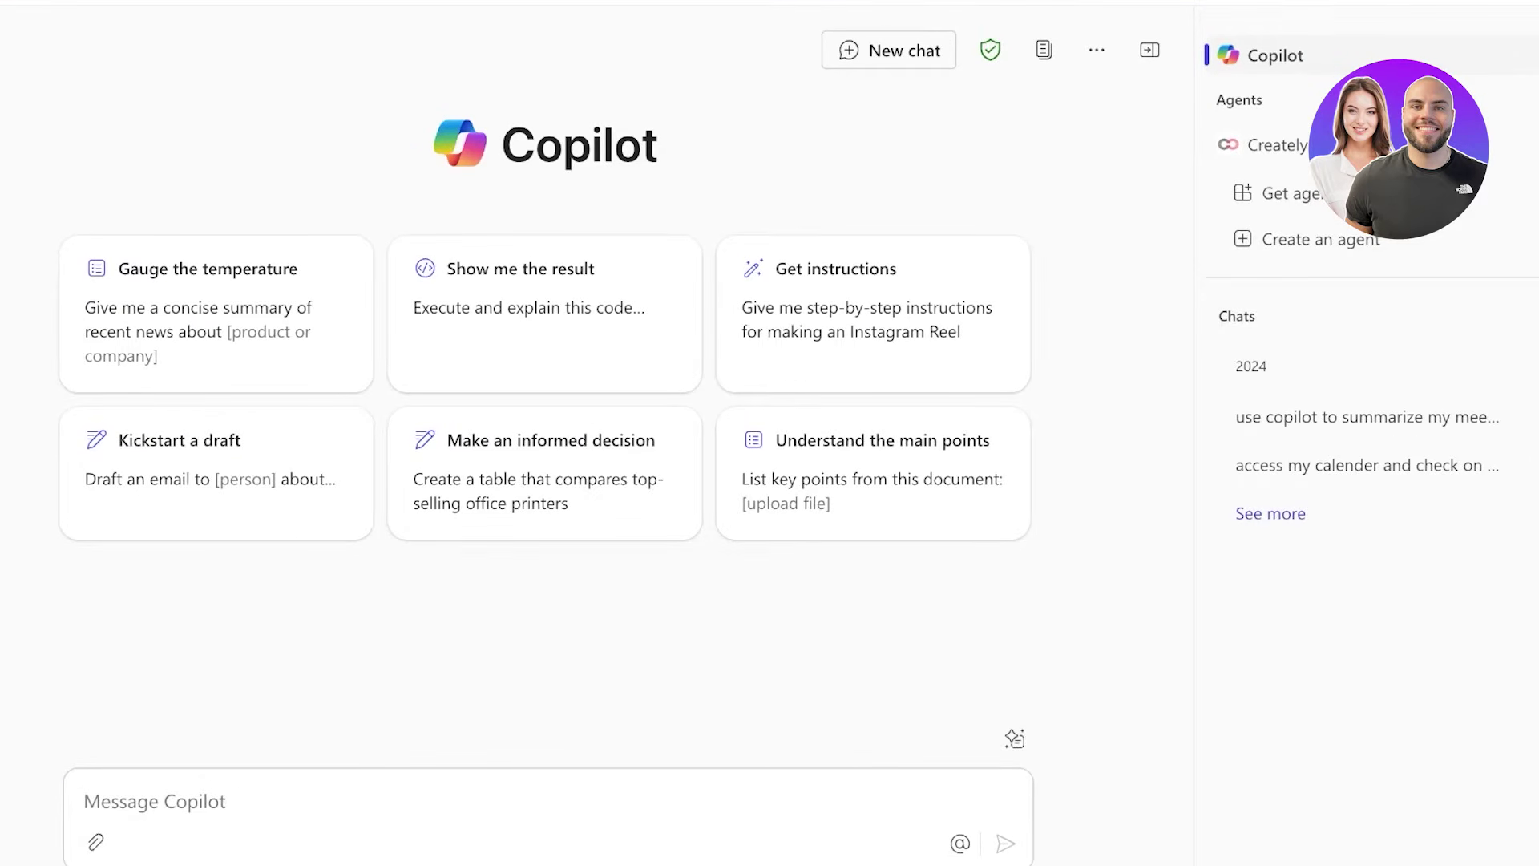
- Focus the Copilot message box, then bring up the Microsoft 365 app launcher
left_click(83, 800)
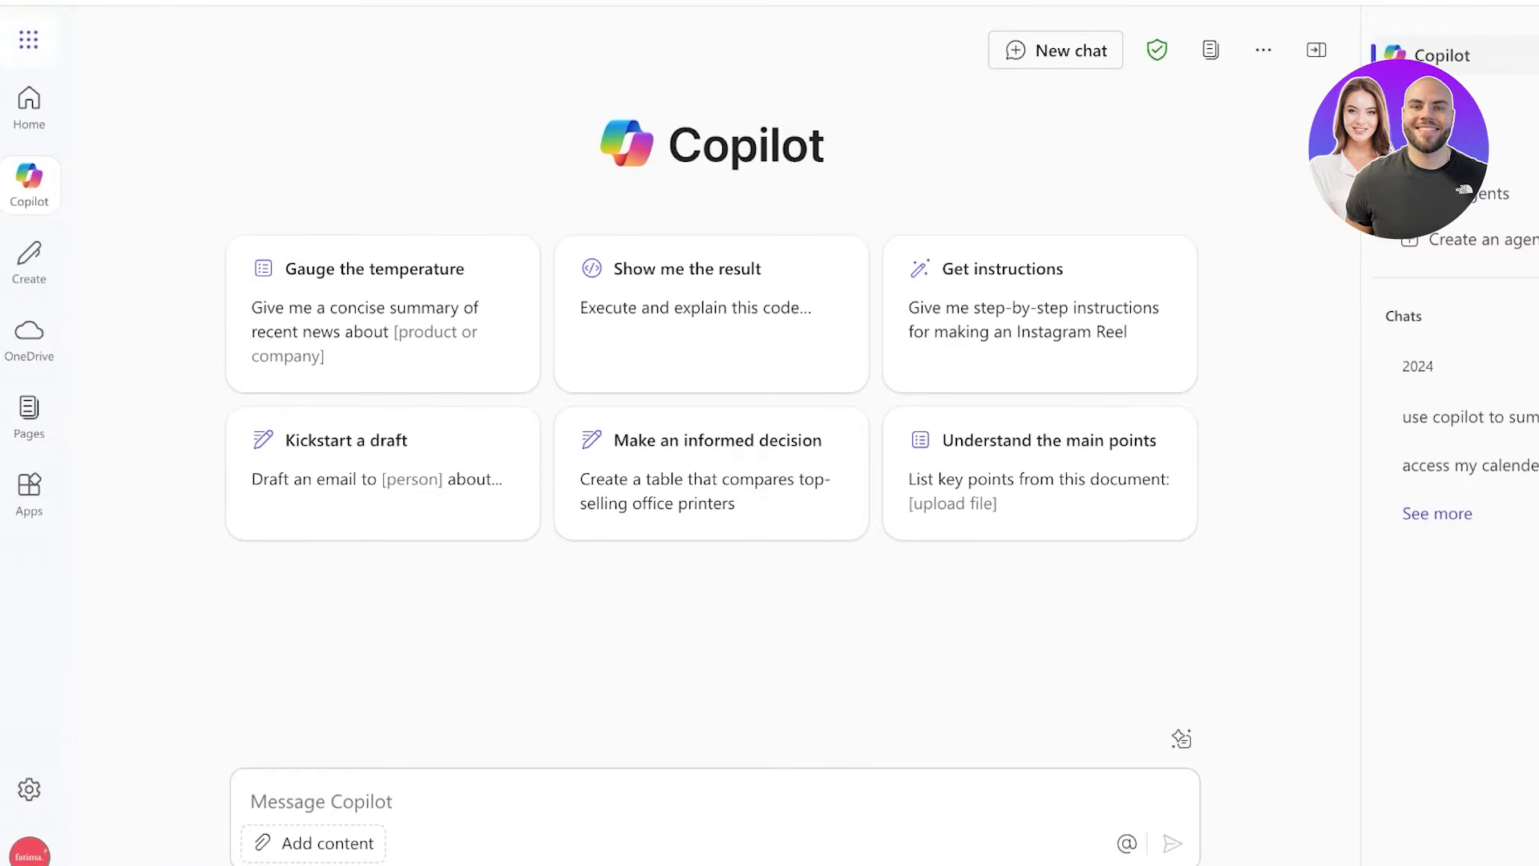
left_click(28, 39)
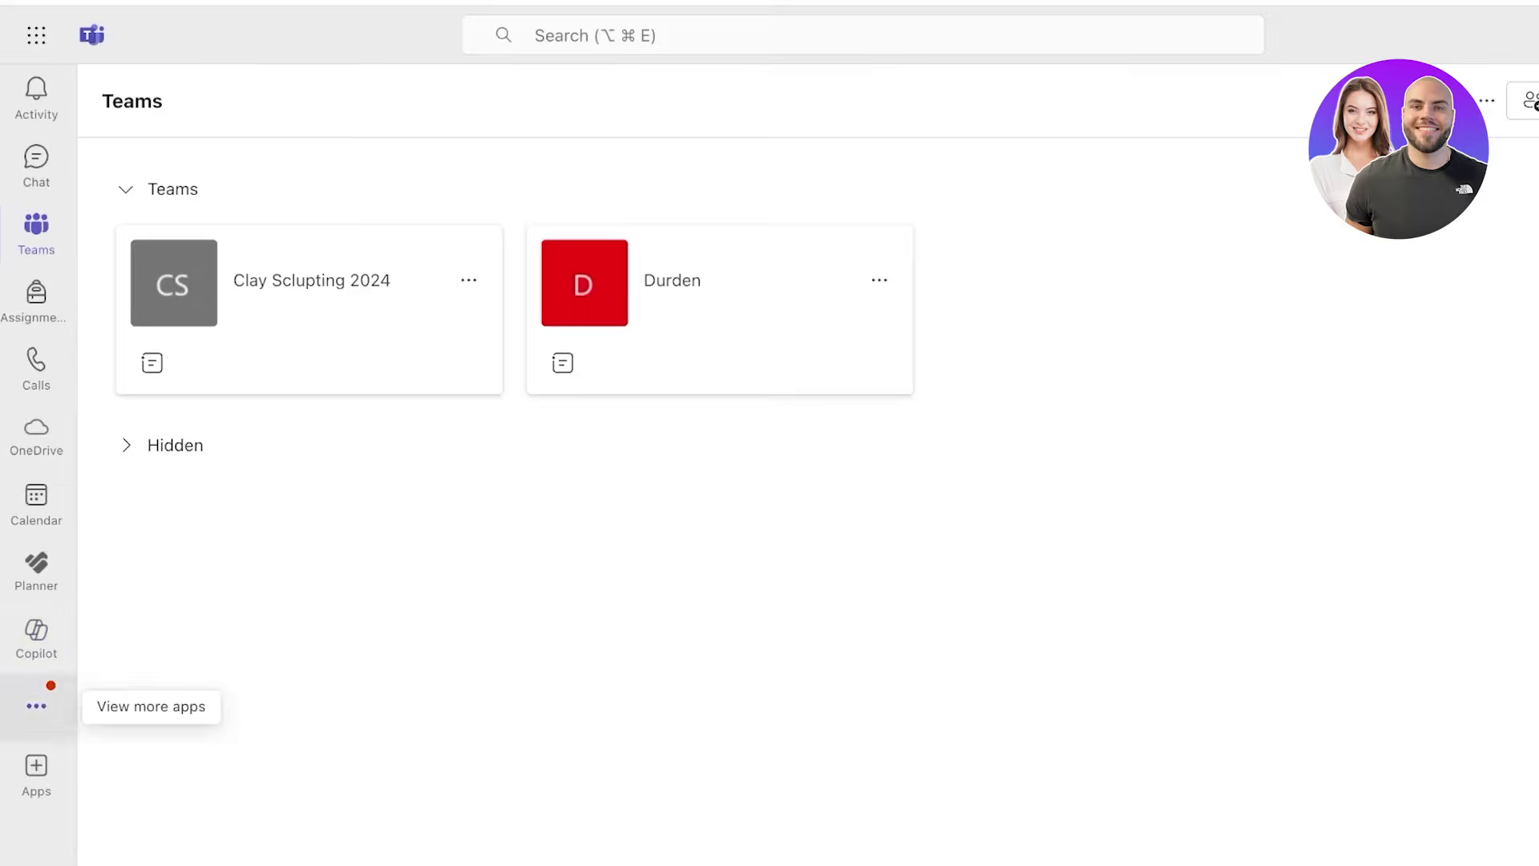
- Start a new chat from the Chat page after briefly toggling the Pinned section
left_click(36, 705)
key("Escape")
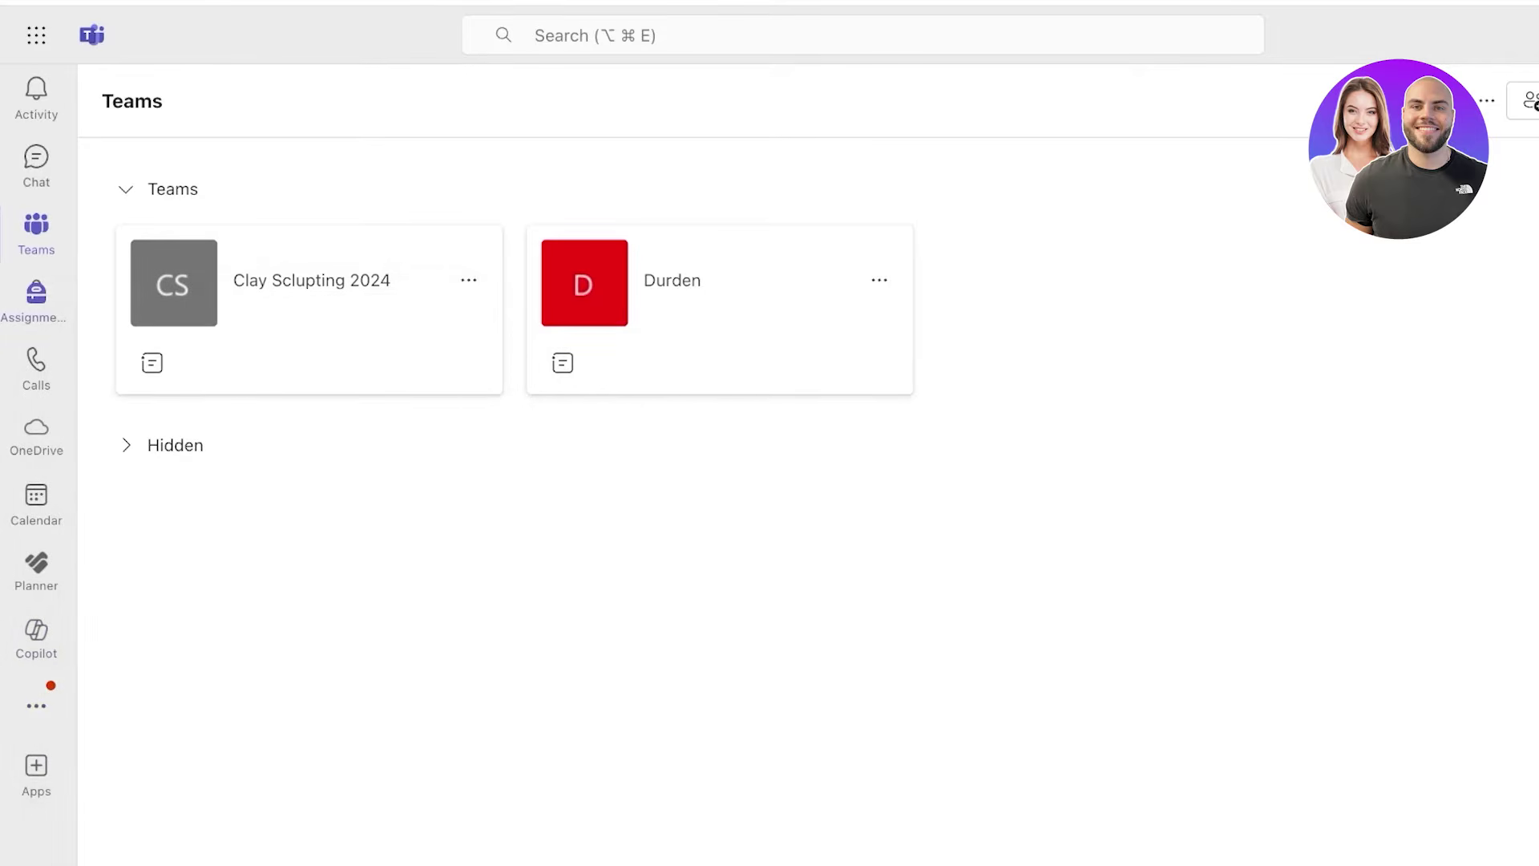
left_click(36, 164)
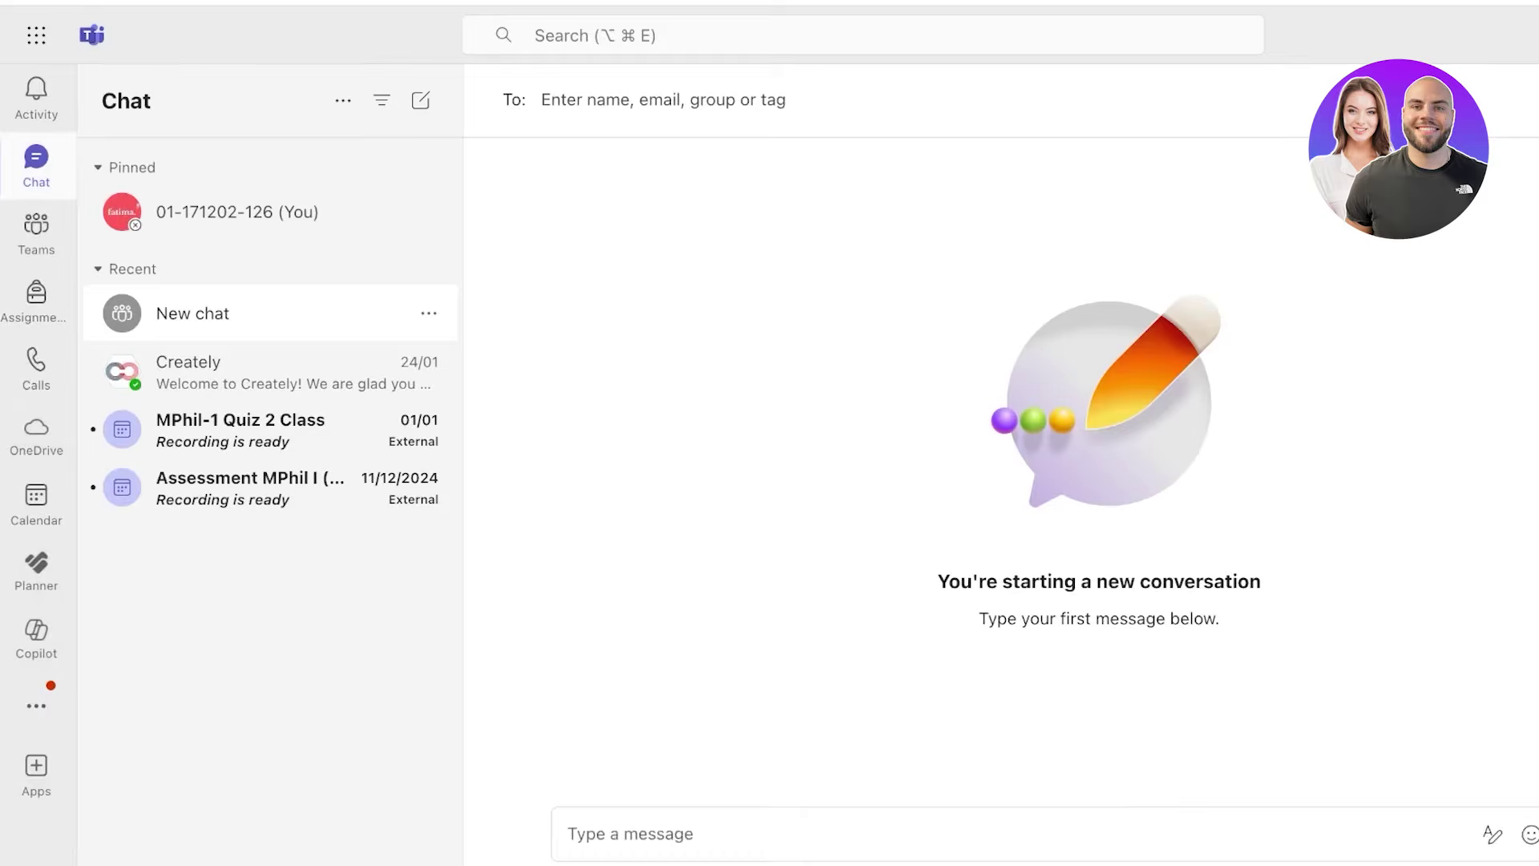
key("Escape")
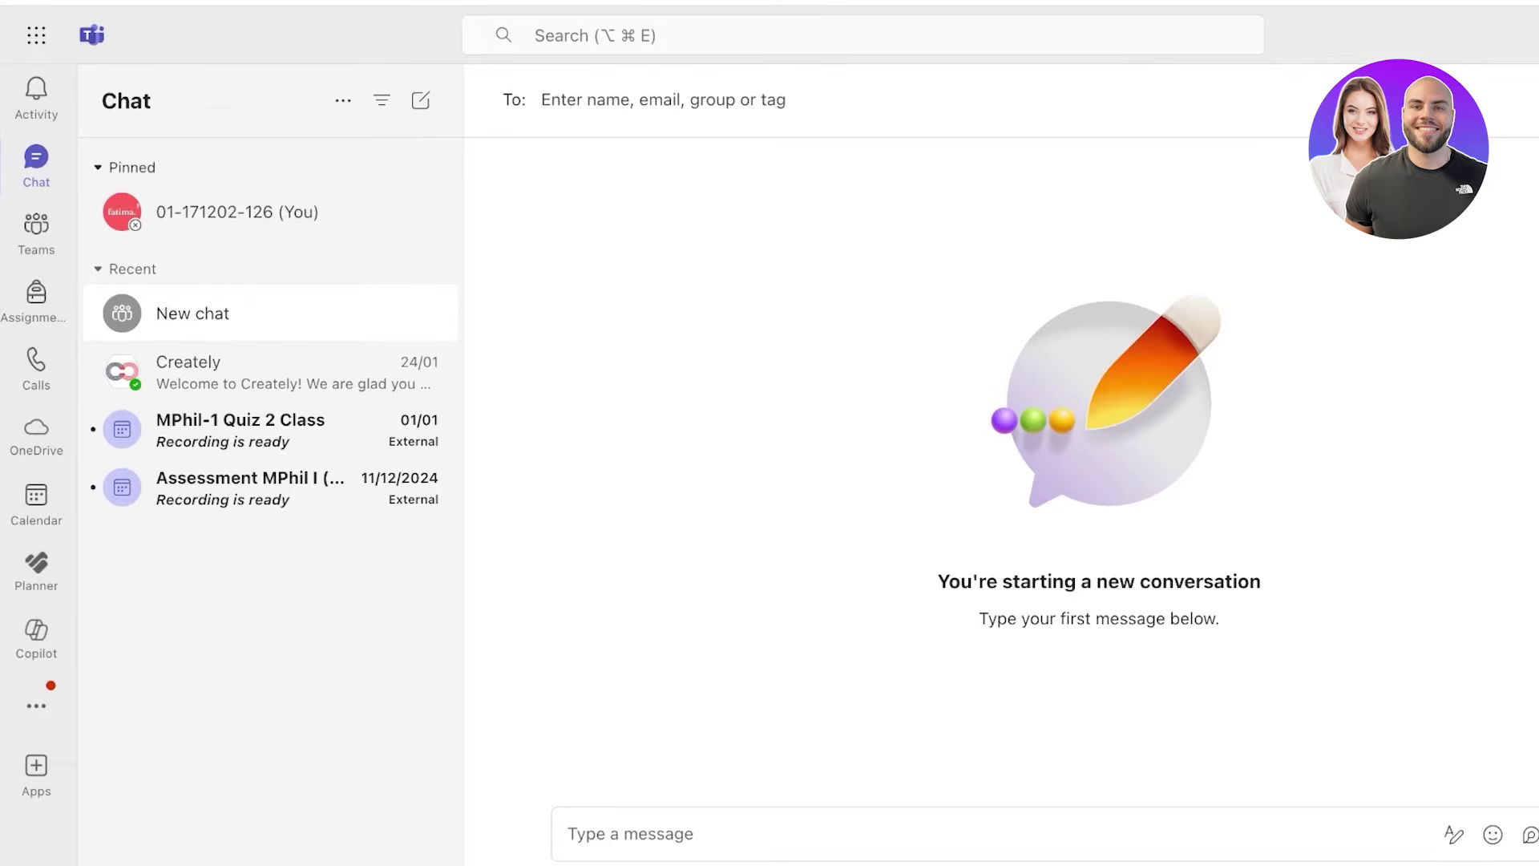
left_click(129, 167)
left_click(128, 167)
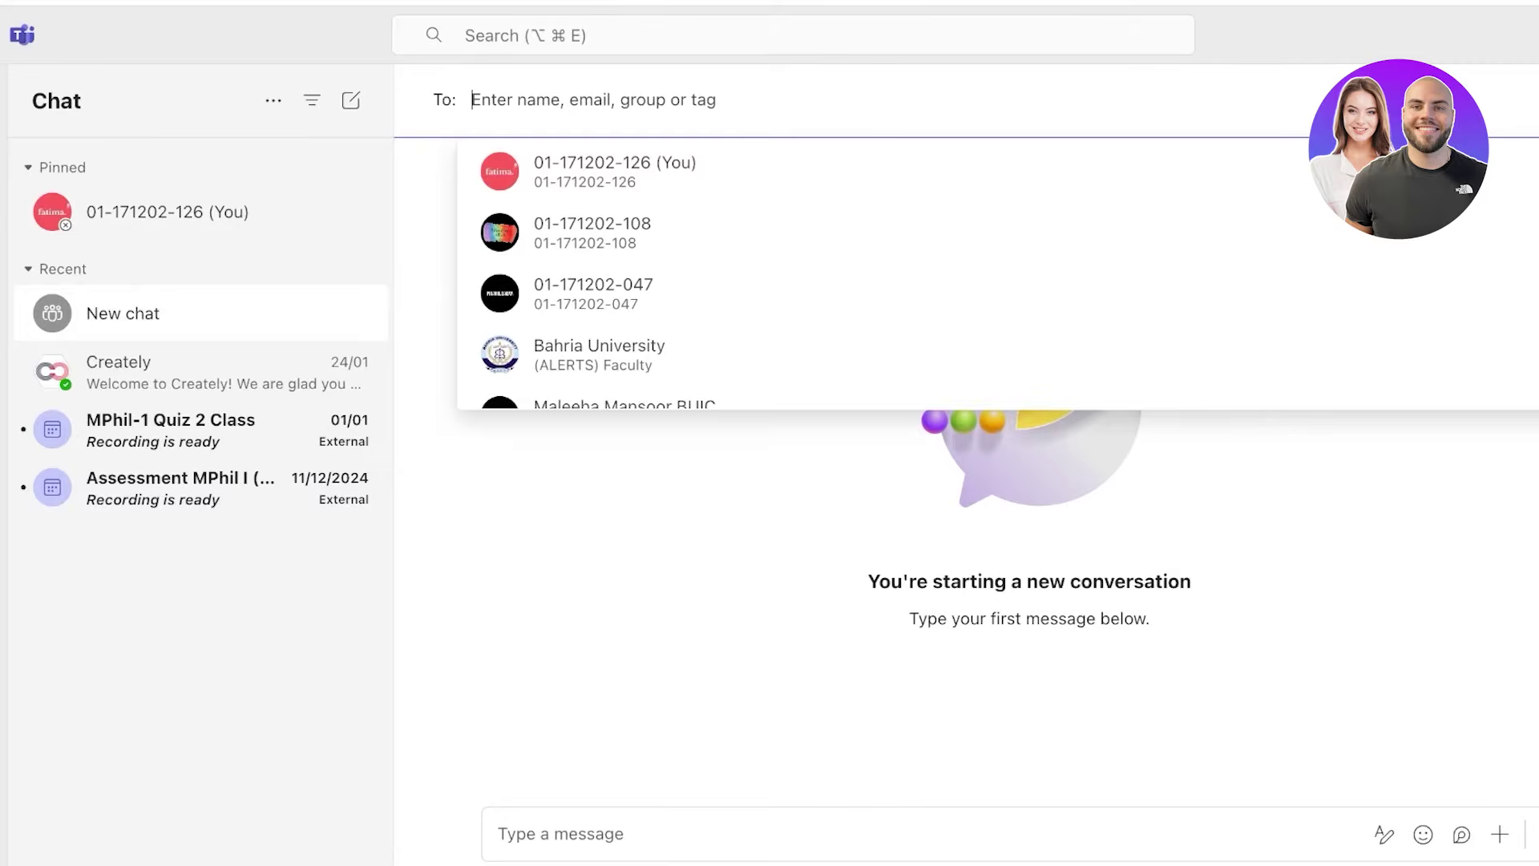
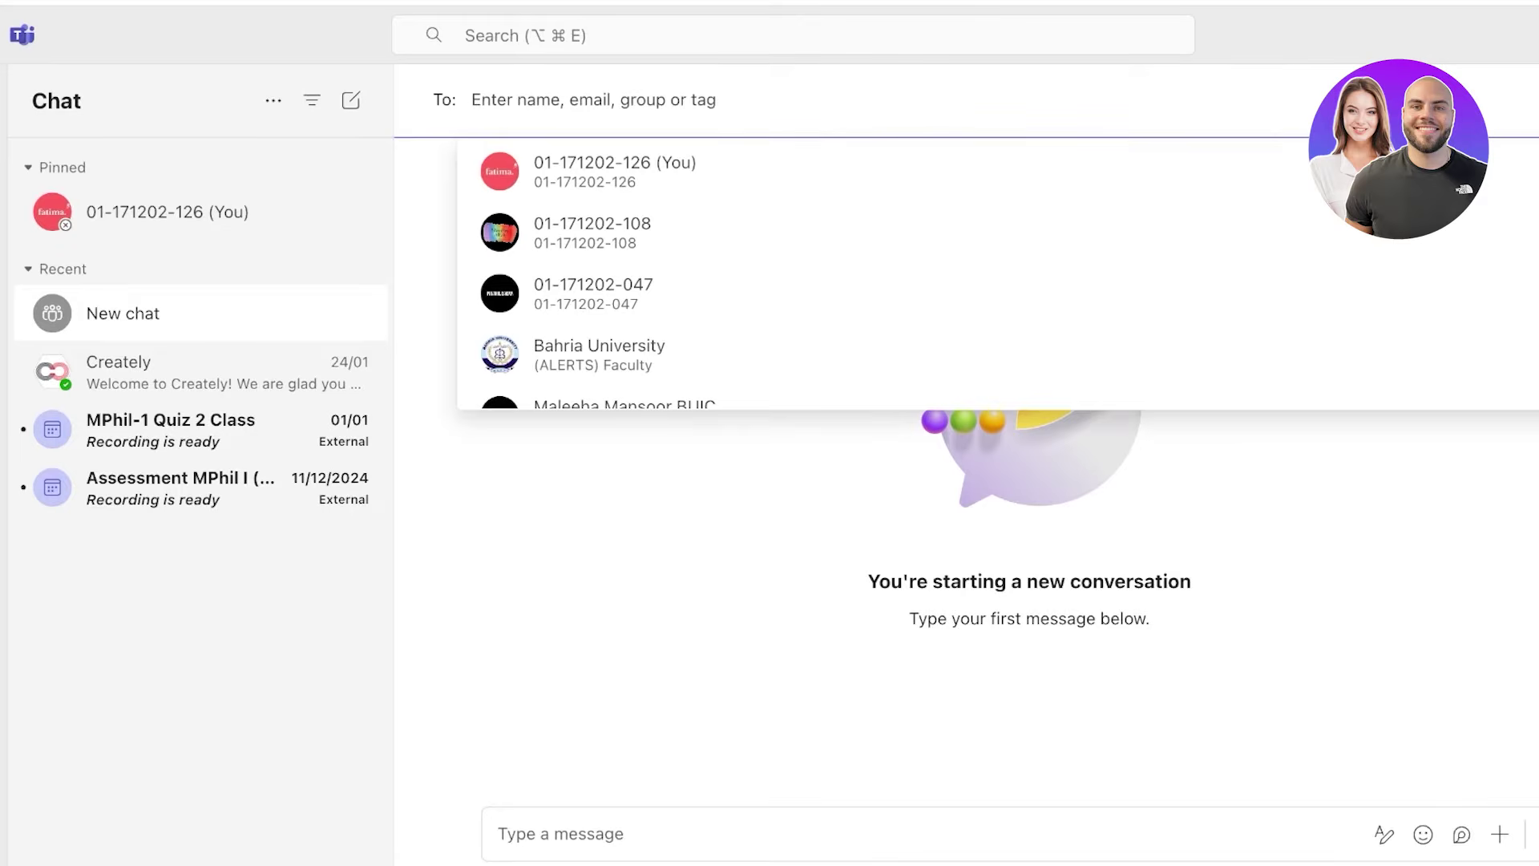
- Add Bahria University ALERTS1 as the first recipient of the new chat
key("Down")
key("Down")
key("Down")
key("Down")
key("Down")
key("Down")
key("Down")
key("Down")
key("Up")
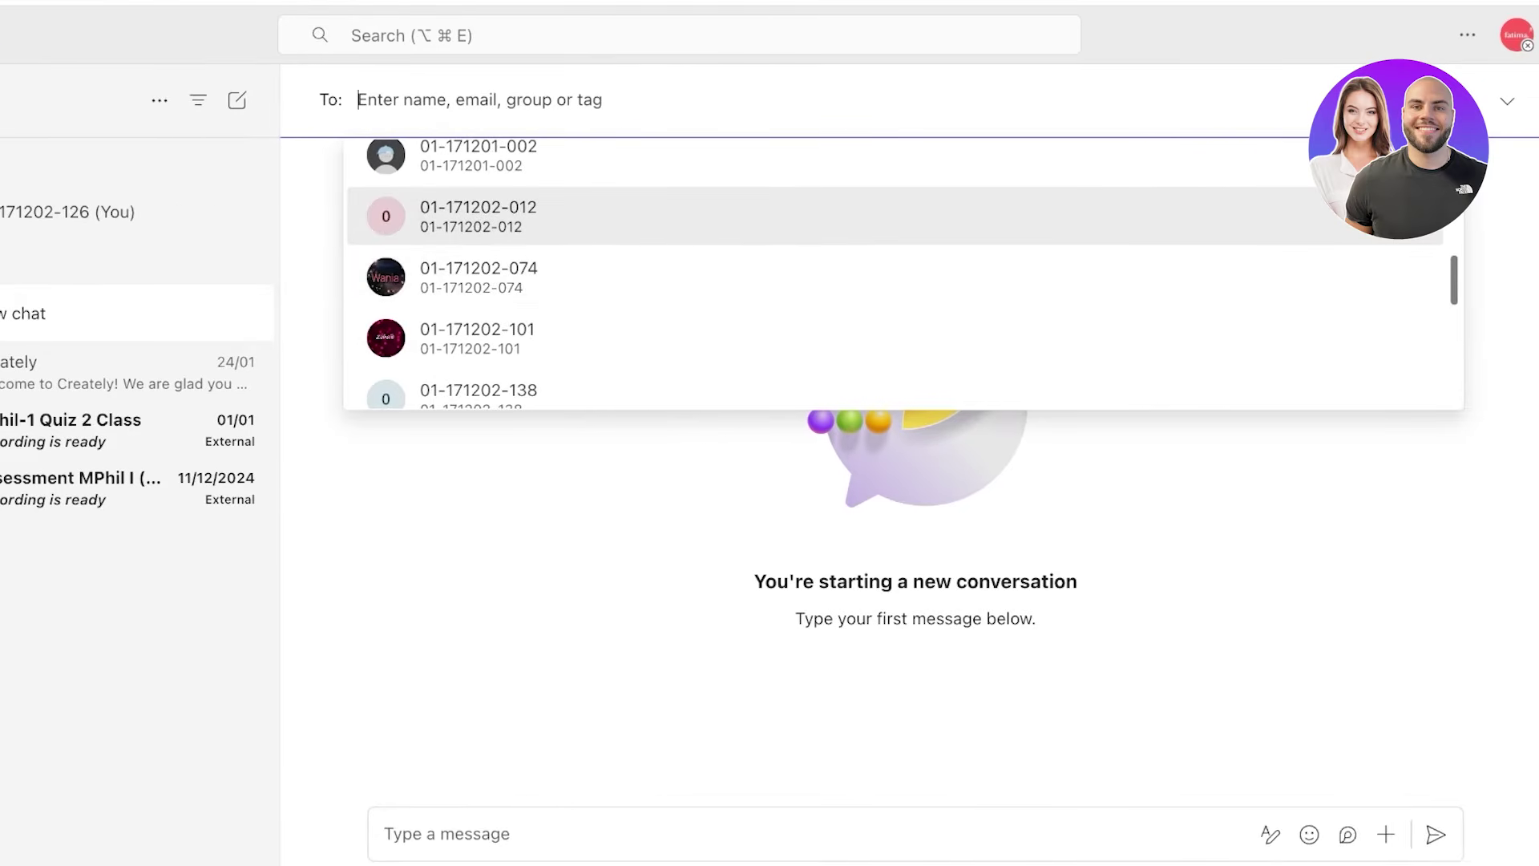
key("Down")
key("Down")
key("Down")
key("Down")
key("Down")
key("Down")
key("Up")
key("Up")
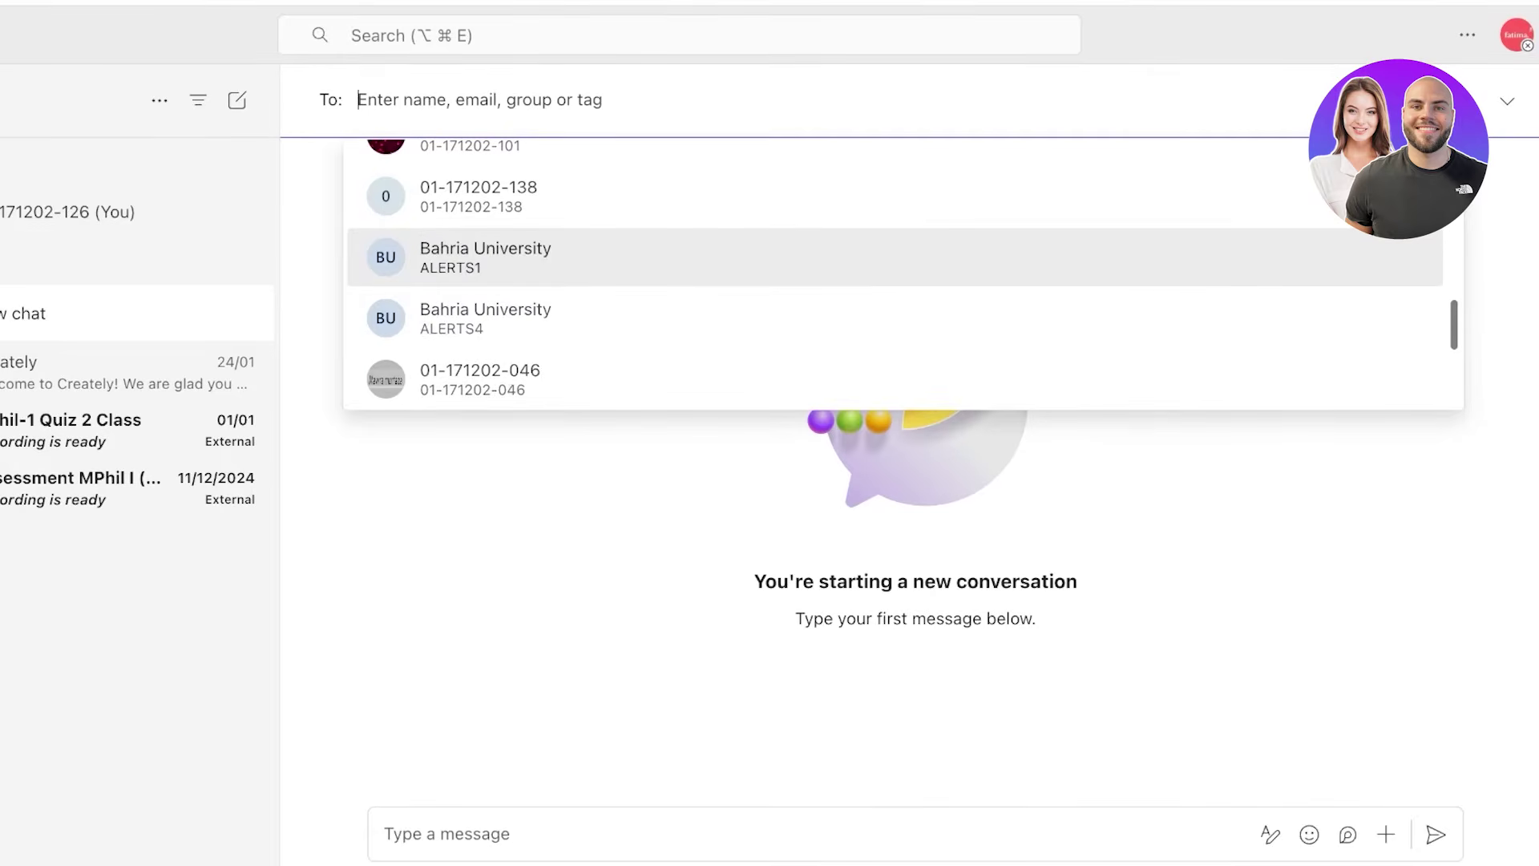
key("Up")
key("Down")
key("Return")
- Add two more Bahria University contacts to the chat's recipients
type("al")
key("Down")
key("Down")
key("Down")
key("Return")
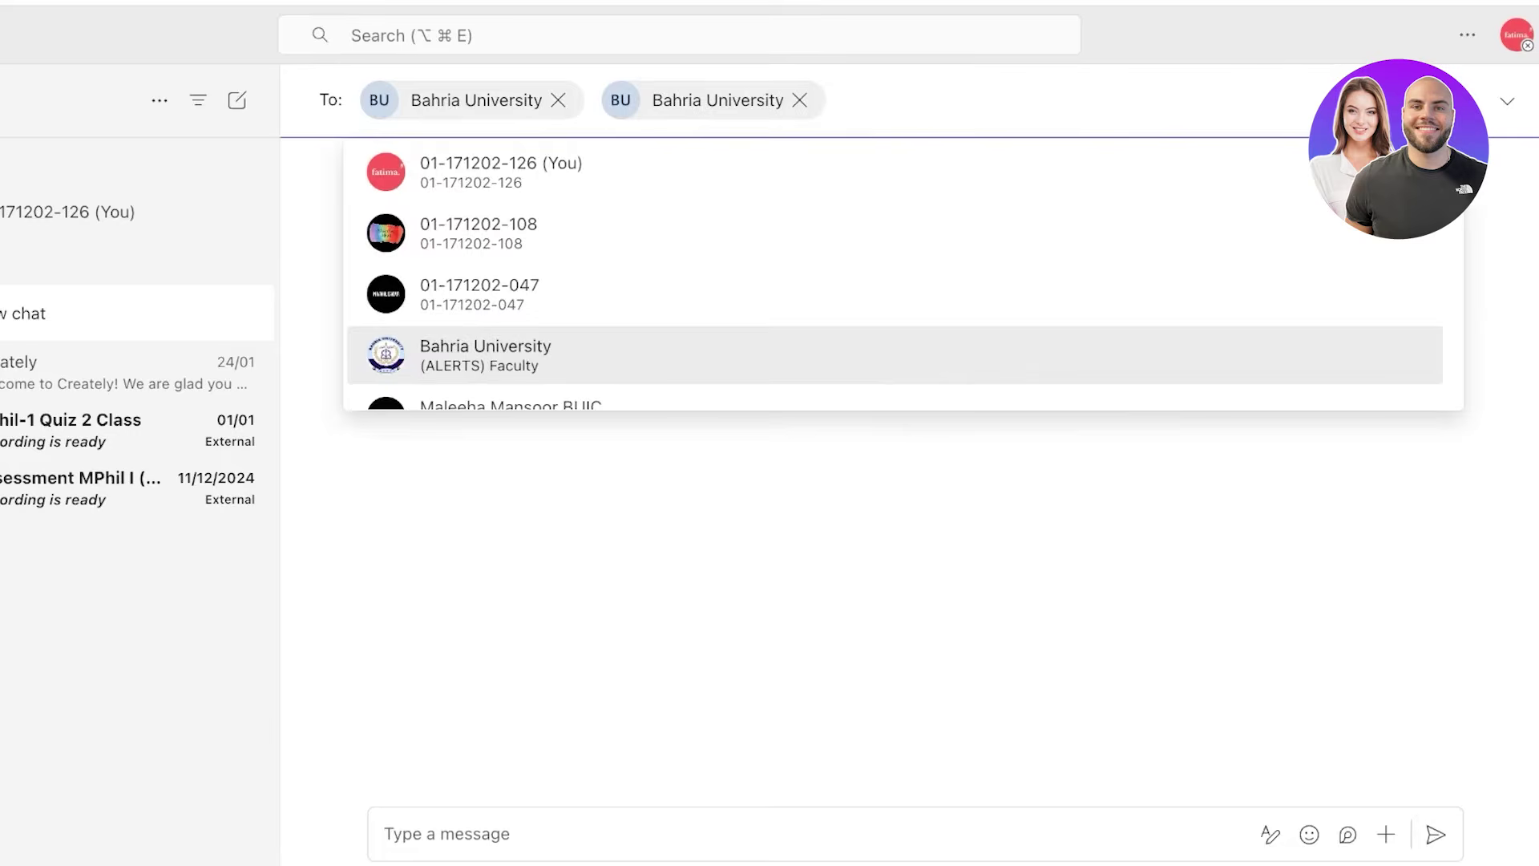
key("Return")
key("Escape")
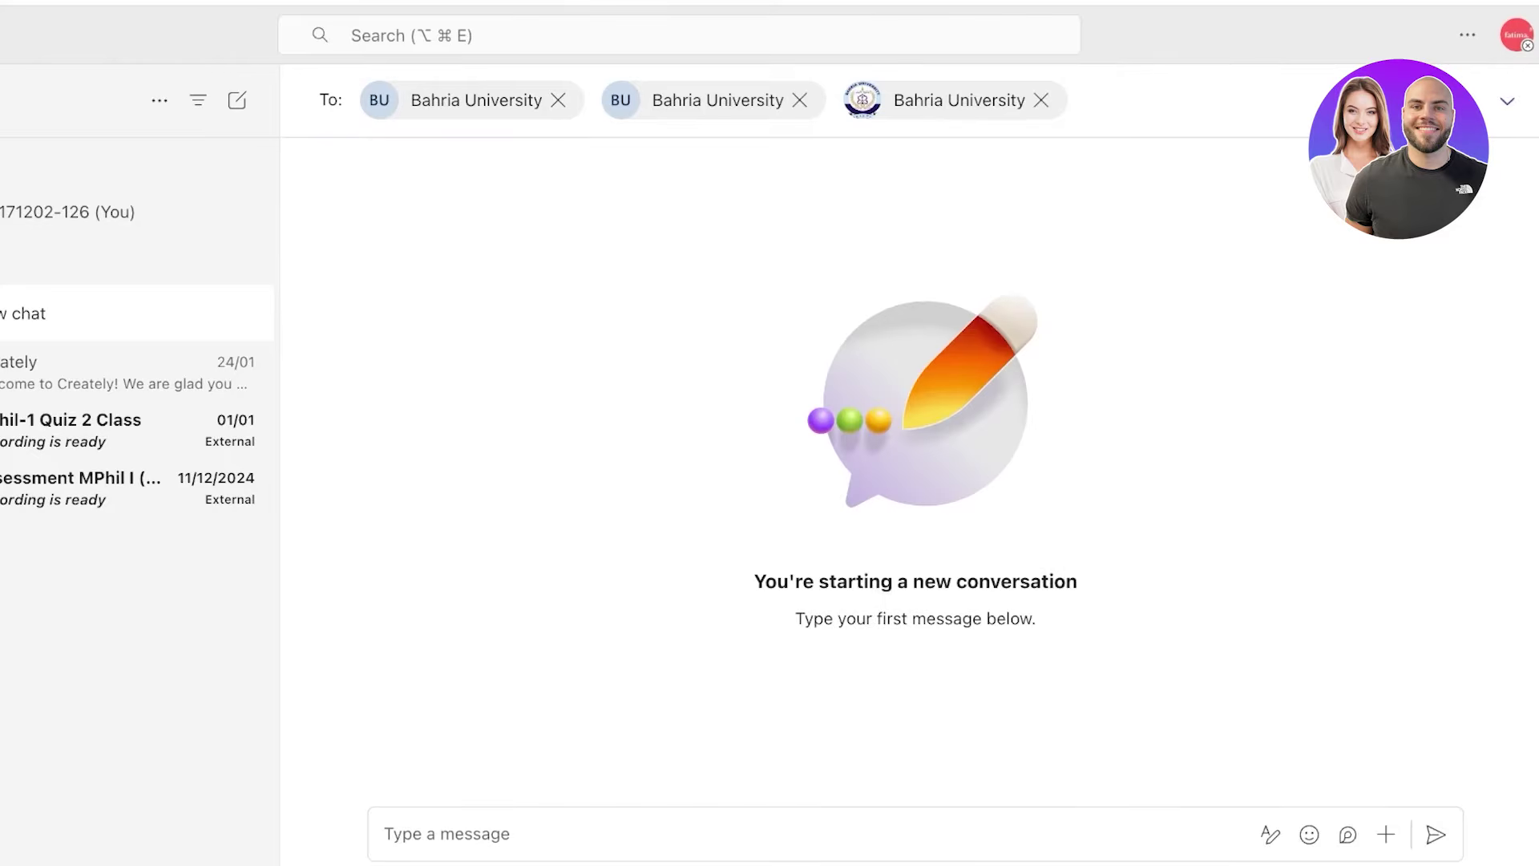
- Name the group chat 123
left_click(1506, 101)
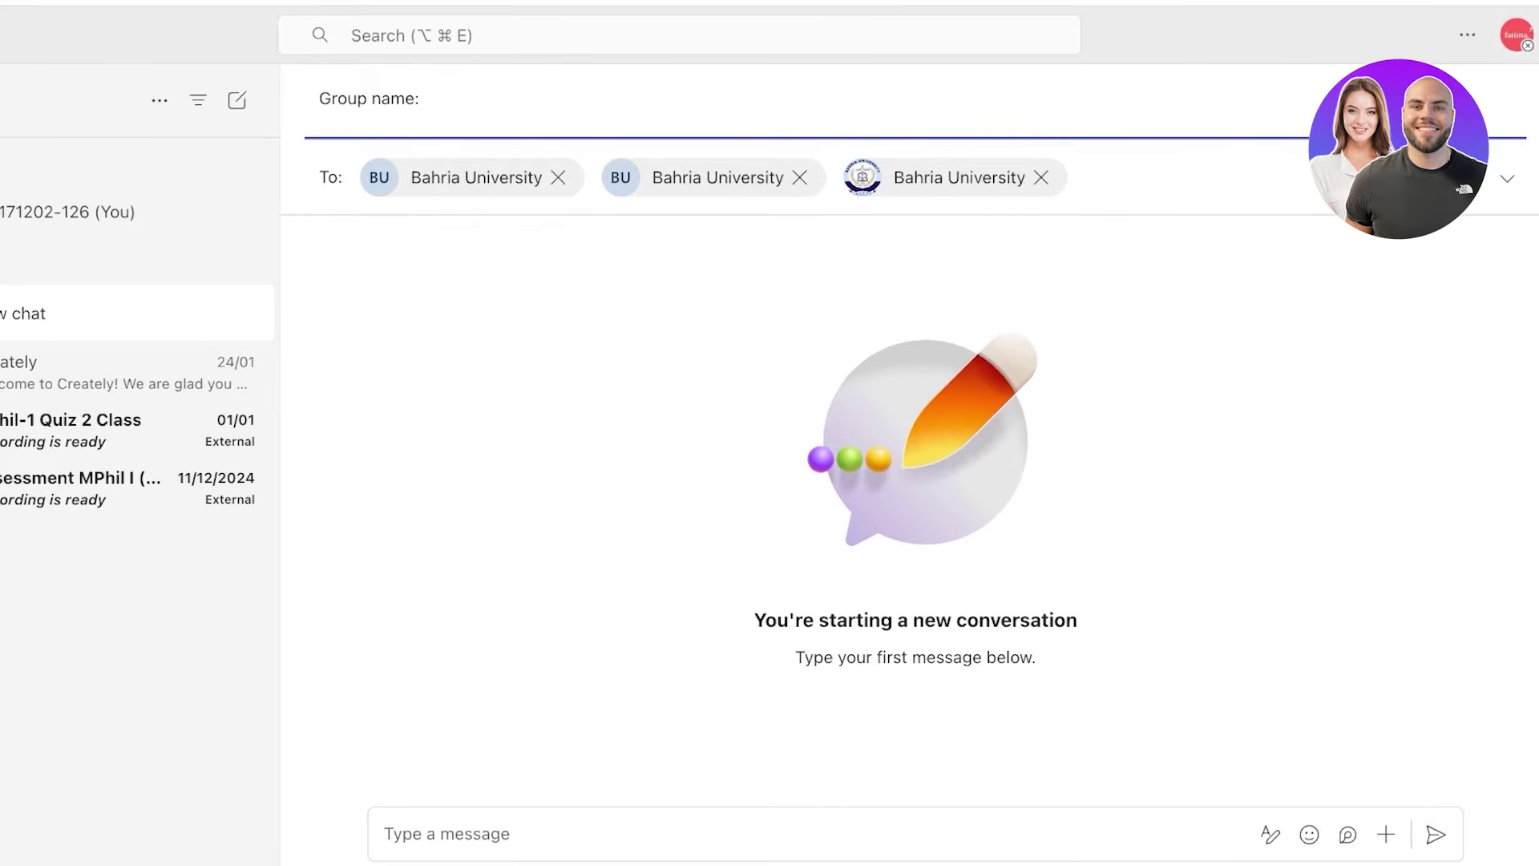
type("123")
key("Return")
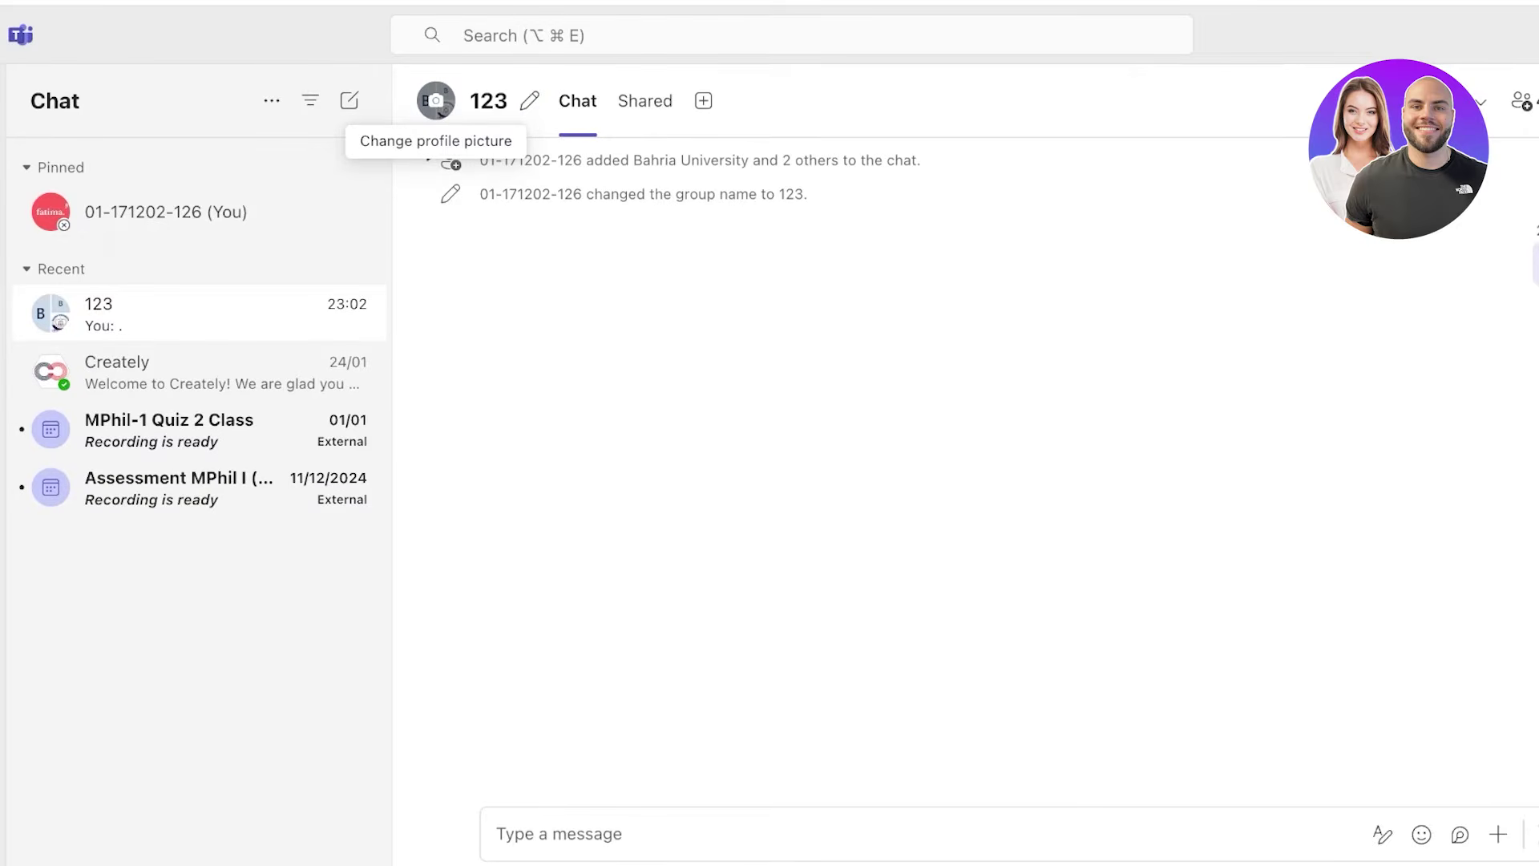
- Look at the 123 chat's picture settings without changes, then view its Shared content
left_click(440, 111)
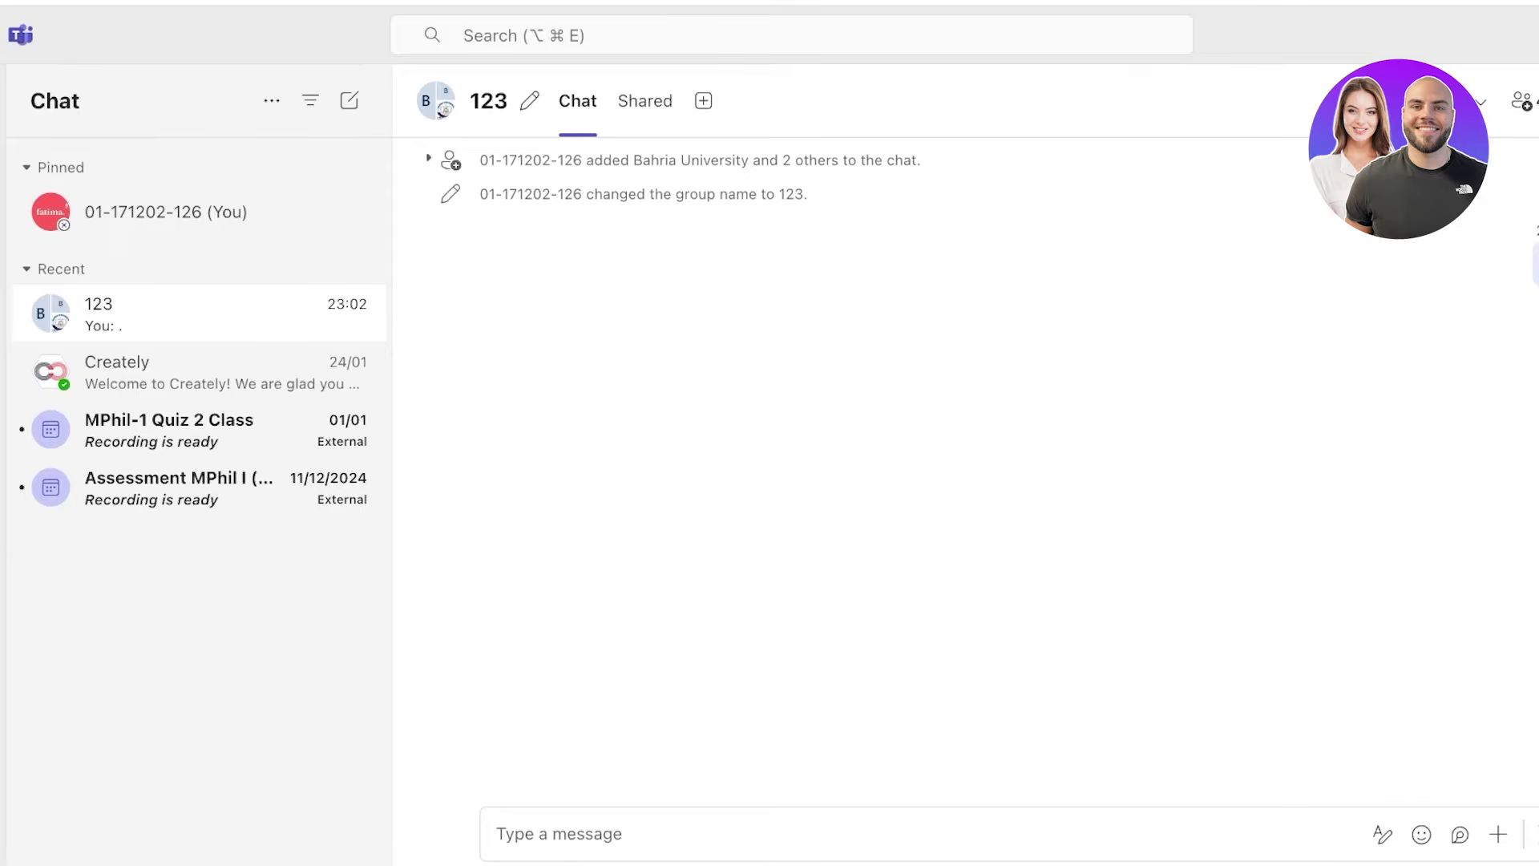
left_click(440, 106)
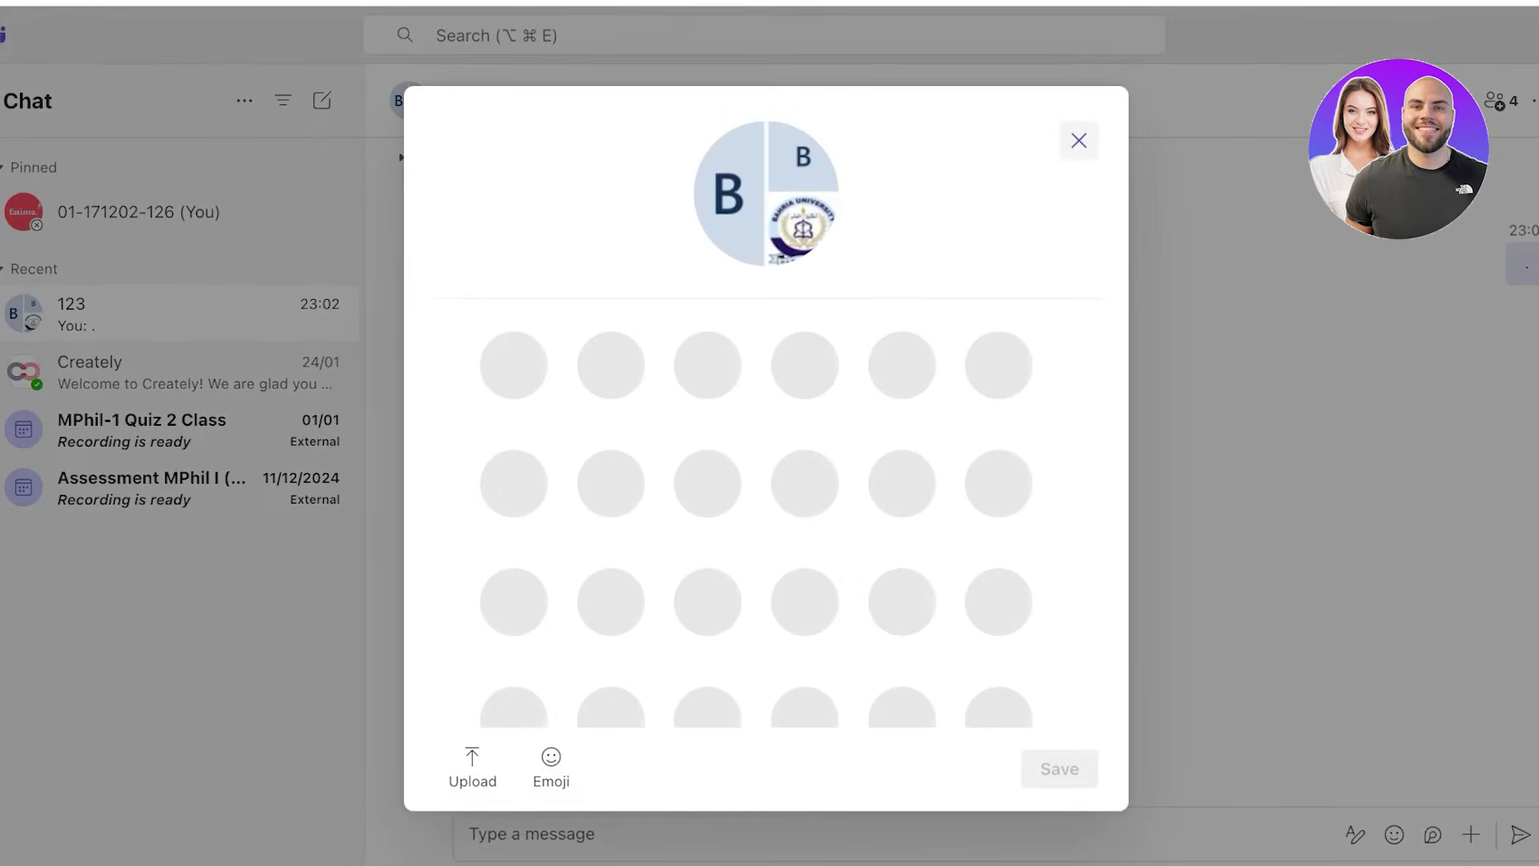
left_click(1079, 140)
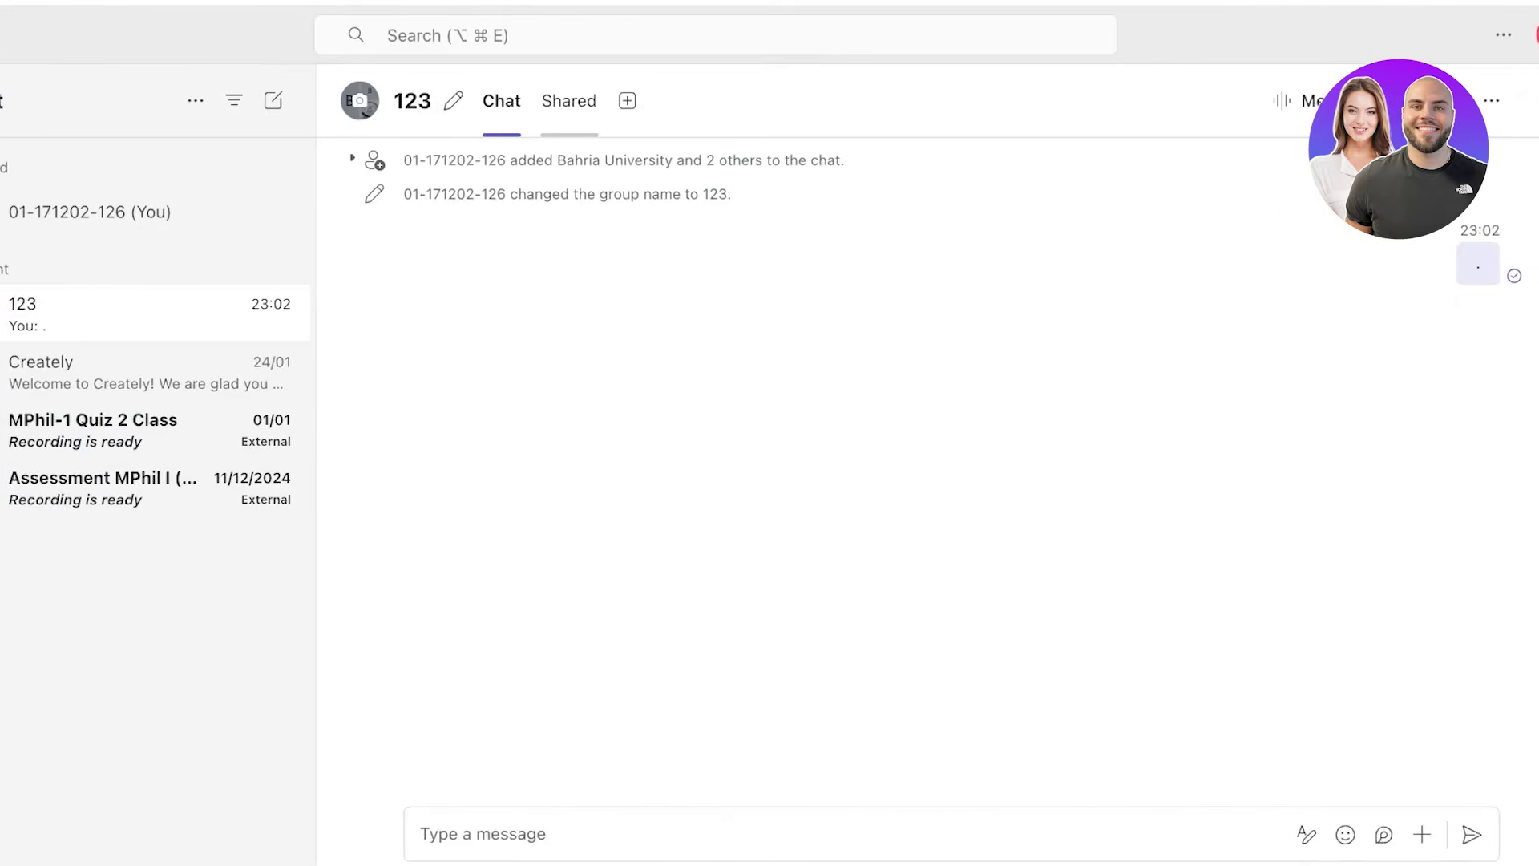
left_click(529, 100)
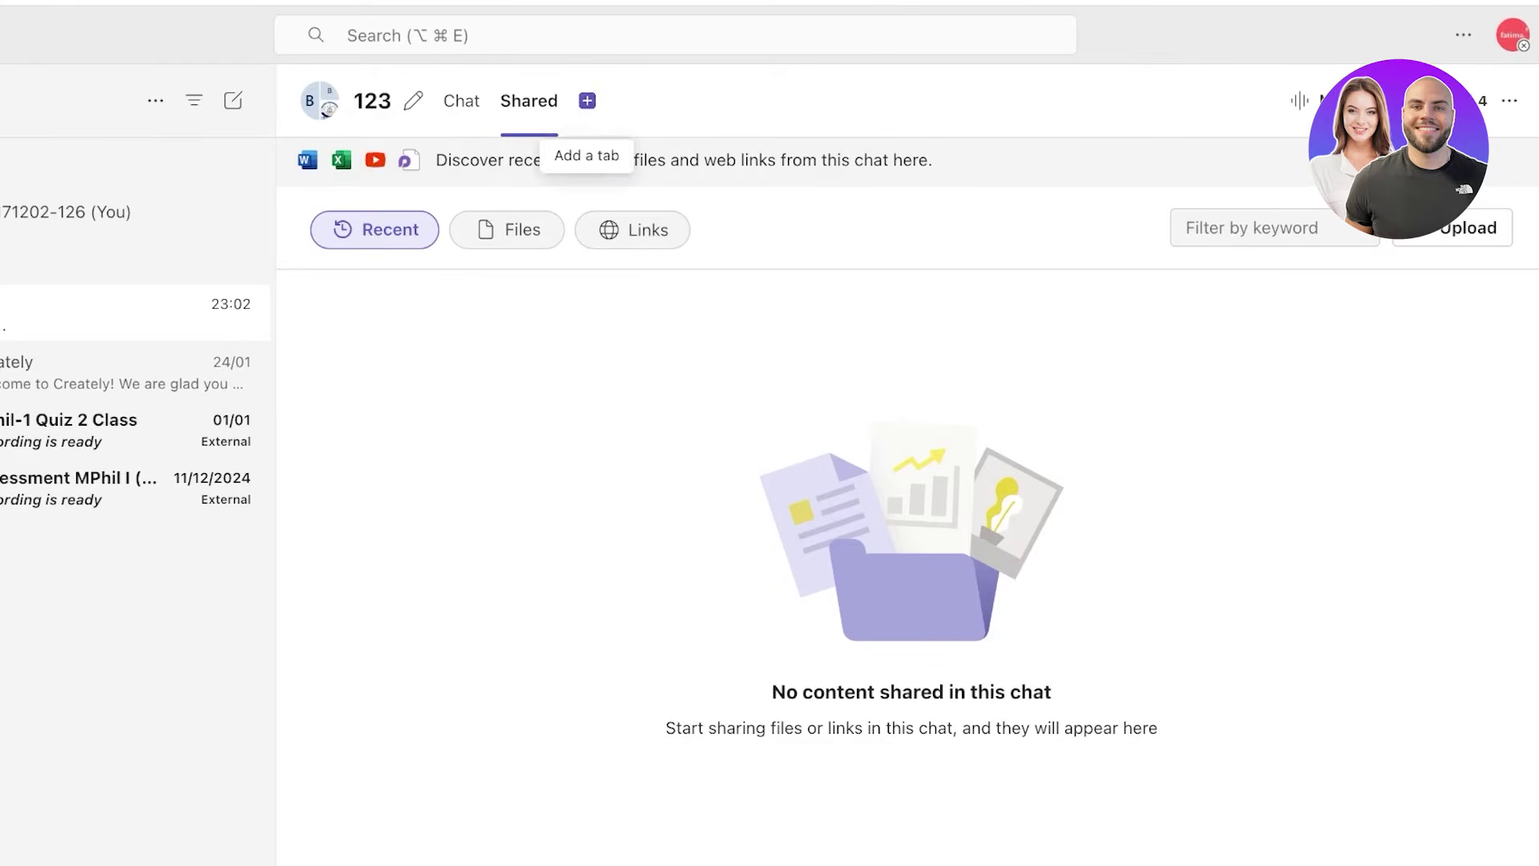
left_click(587, 100)
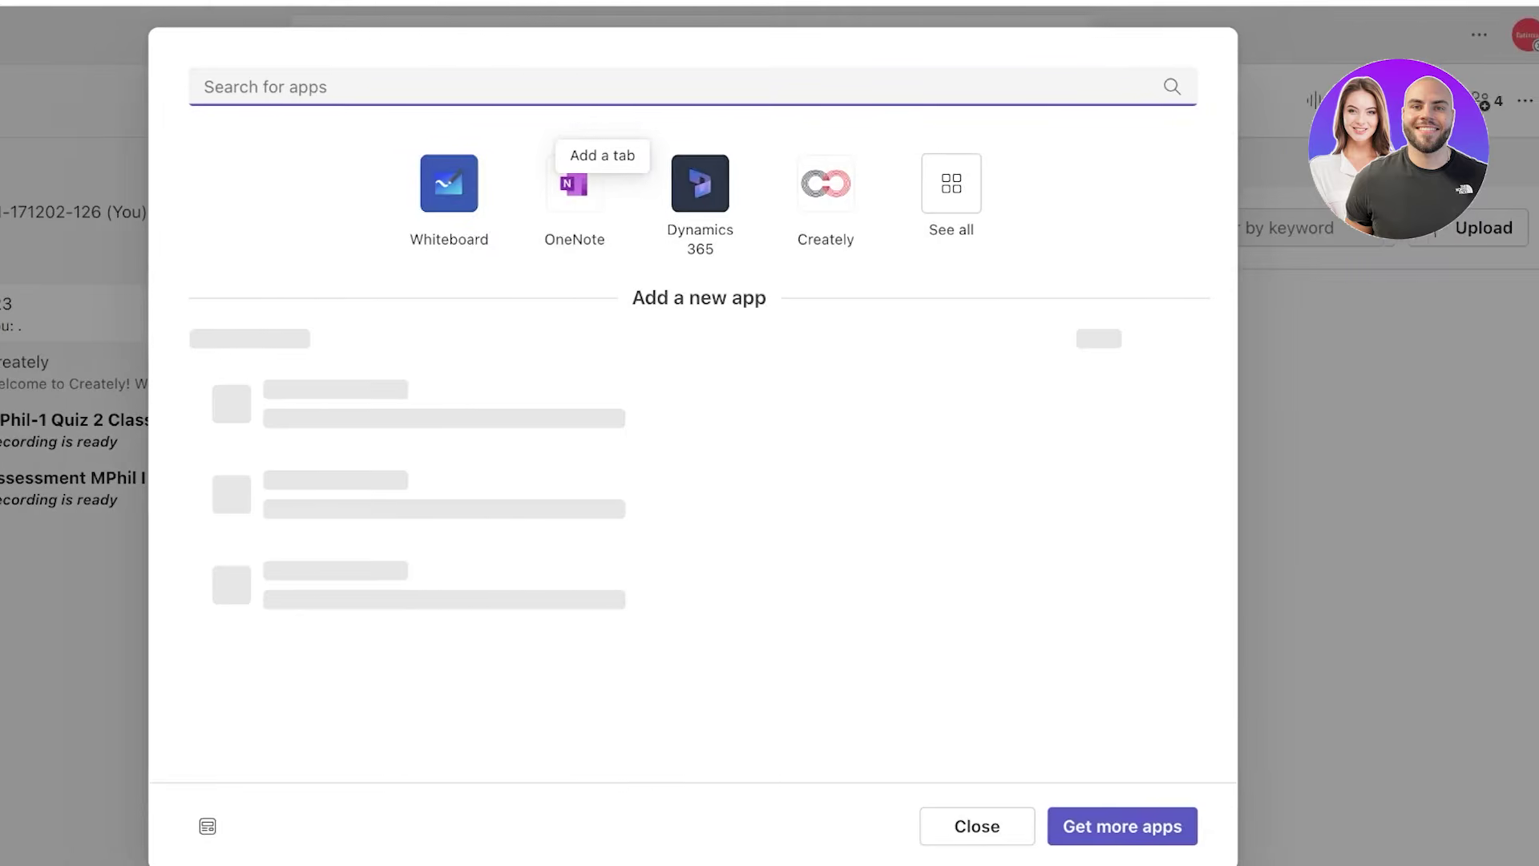
left_click(1060, 825)
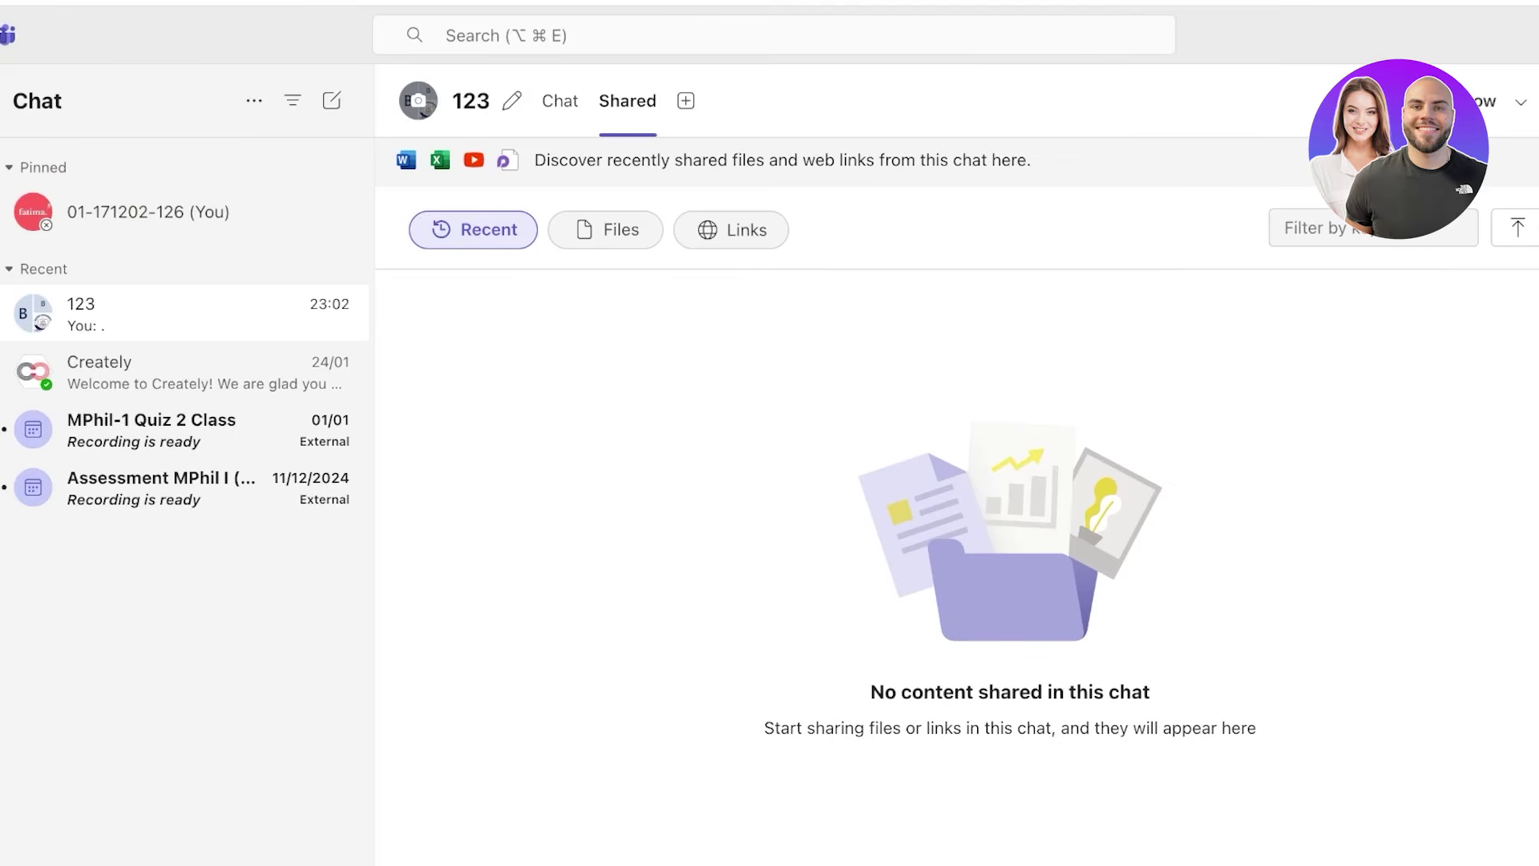
left_click_drag(488, 160, 659, 160)
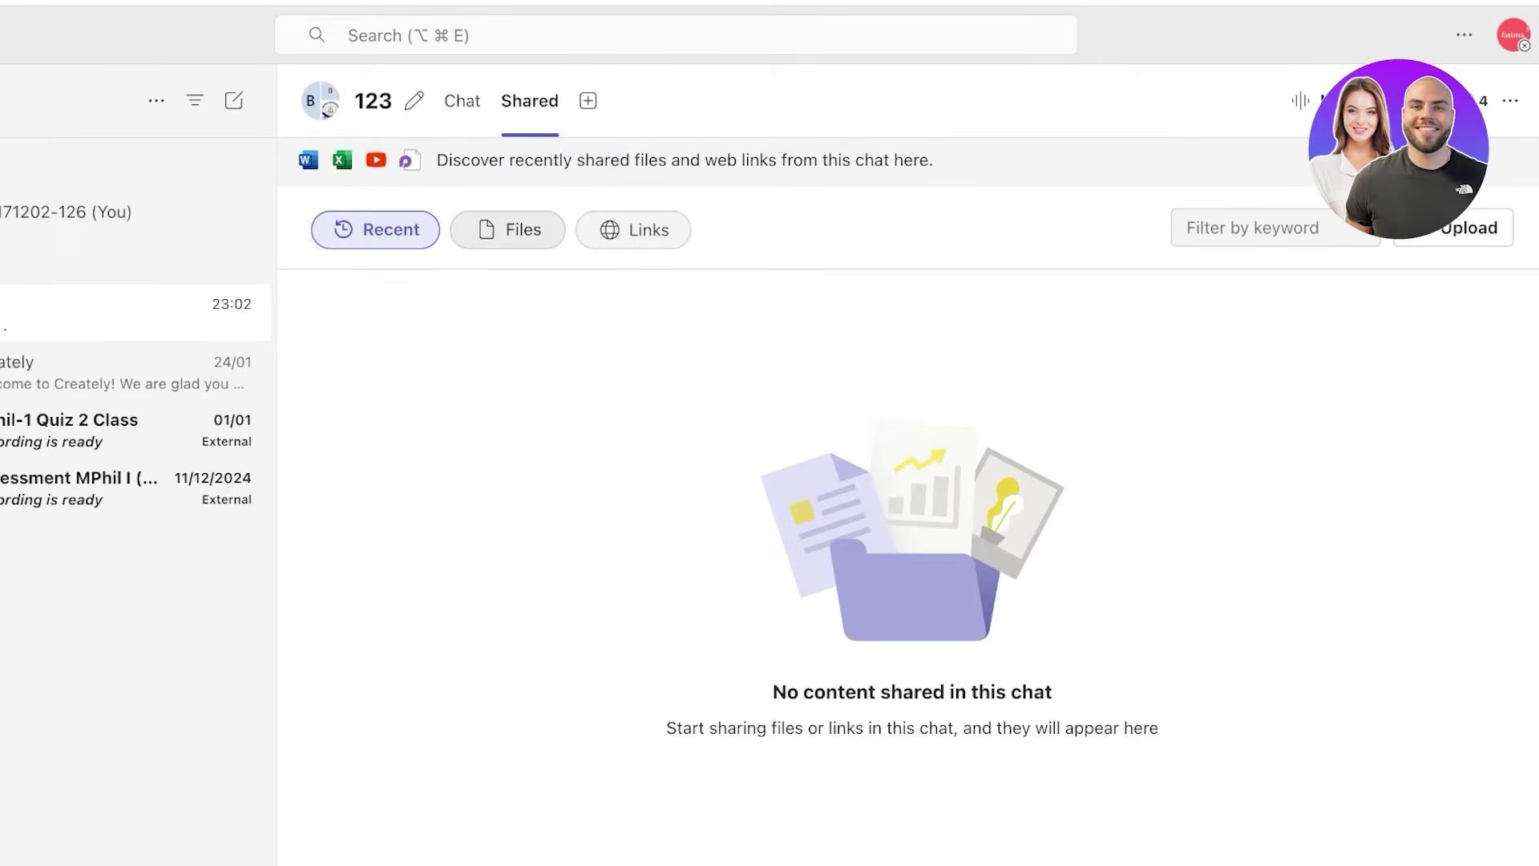
left_click(508, 230)
left_click(633, 229)
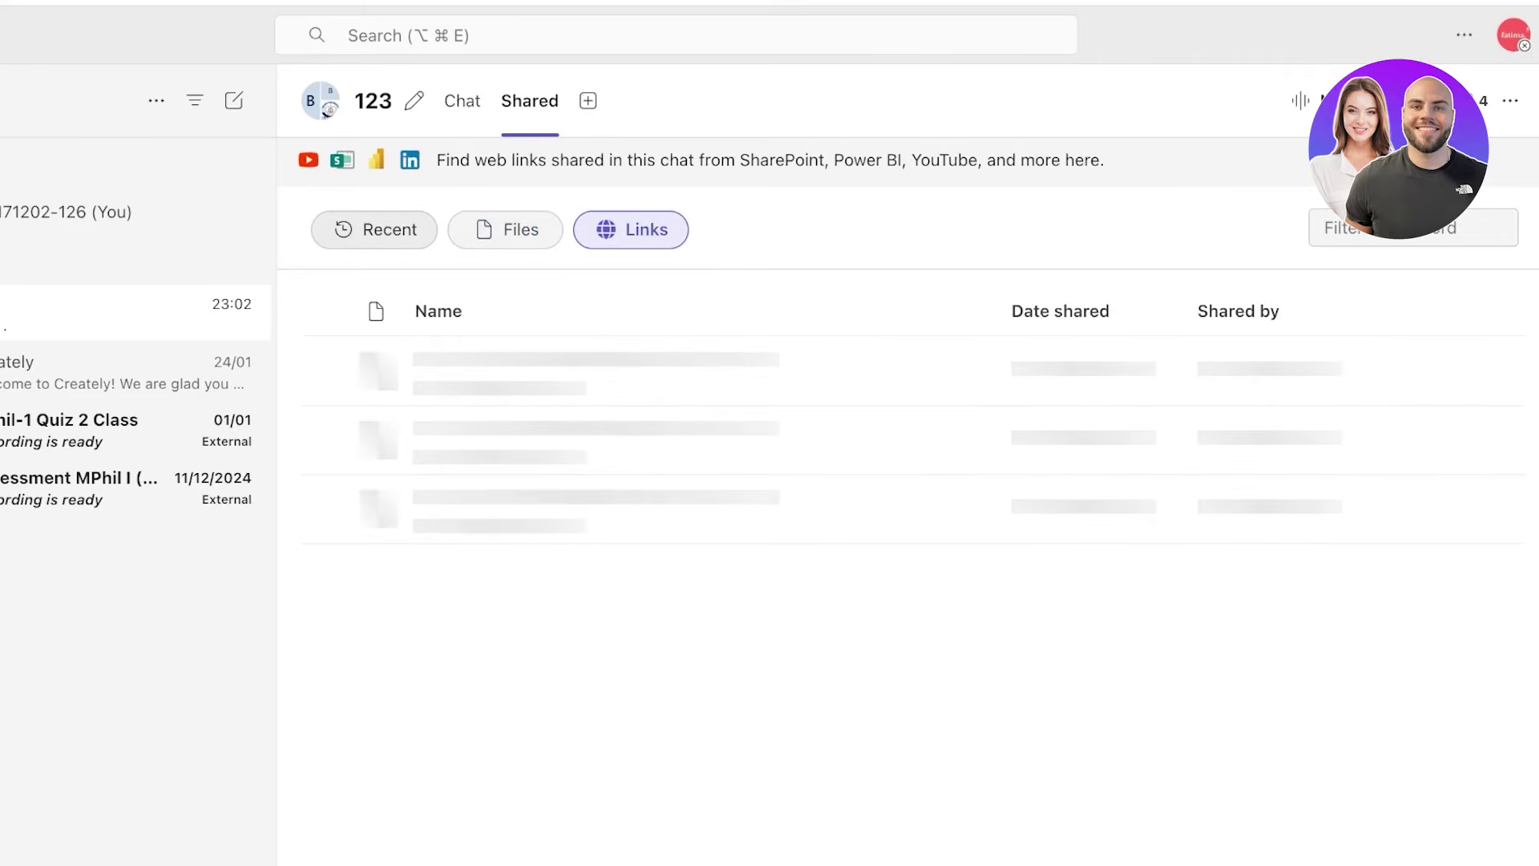
left_click(375, 229)
left_click(462, 100)
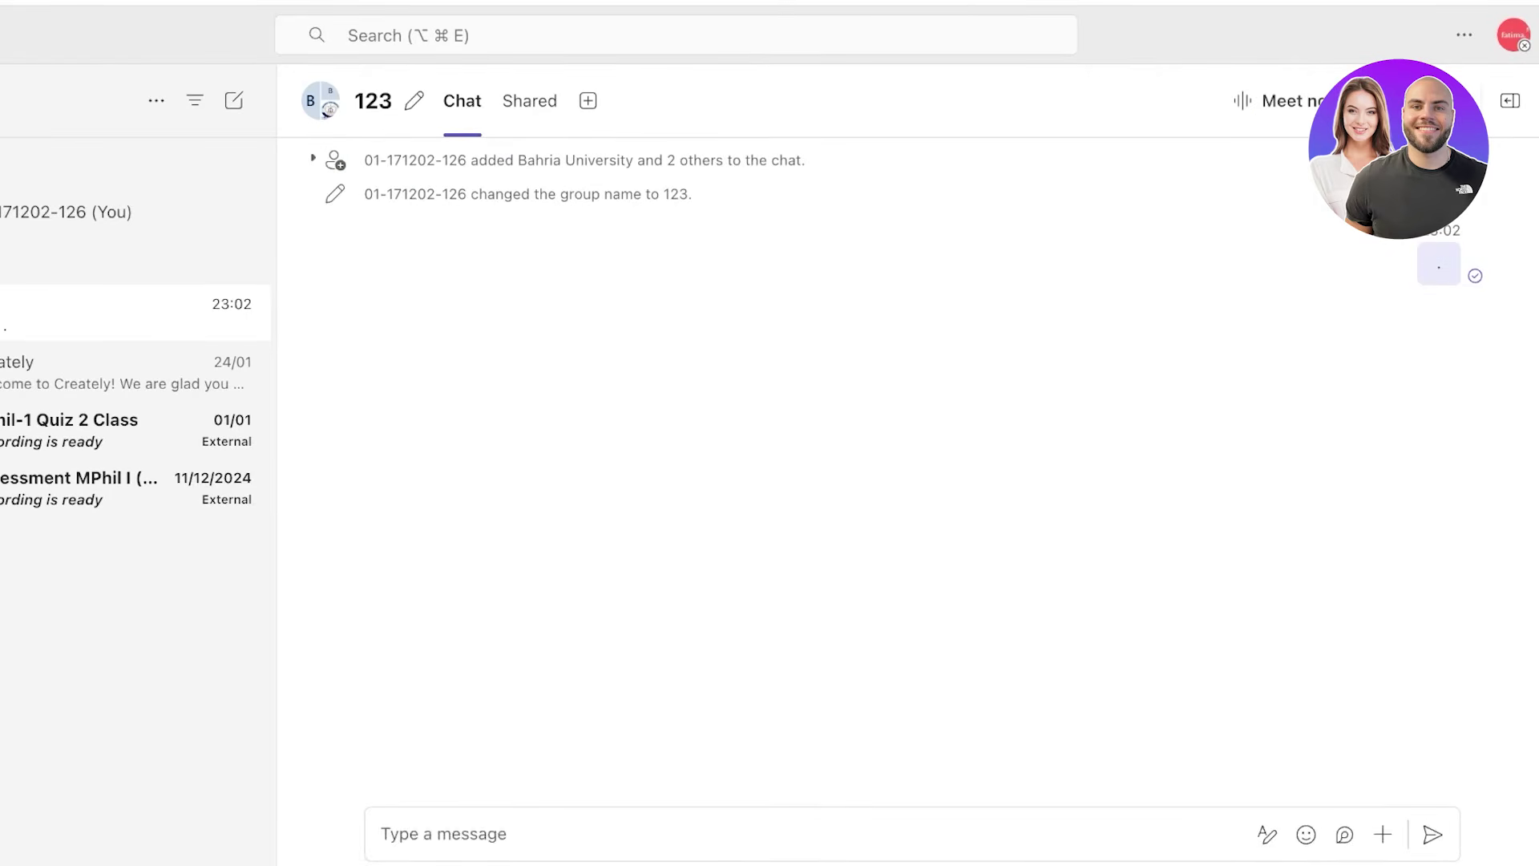
left_click(529, 100)
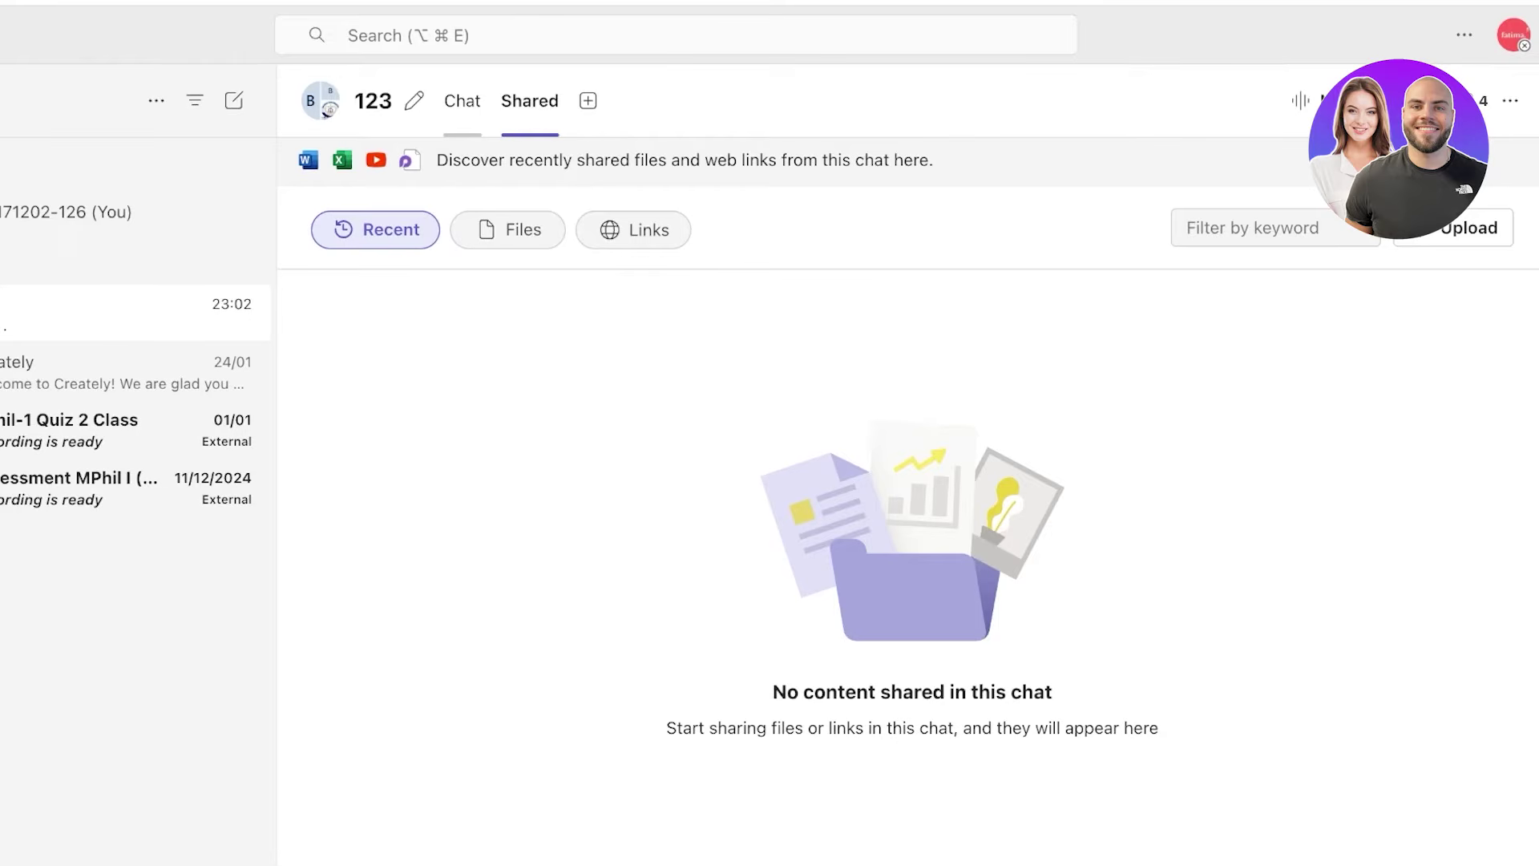
- Switch between the 123 chat's messages and Shared view, and check its people and call options
left_click(463, 100)
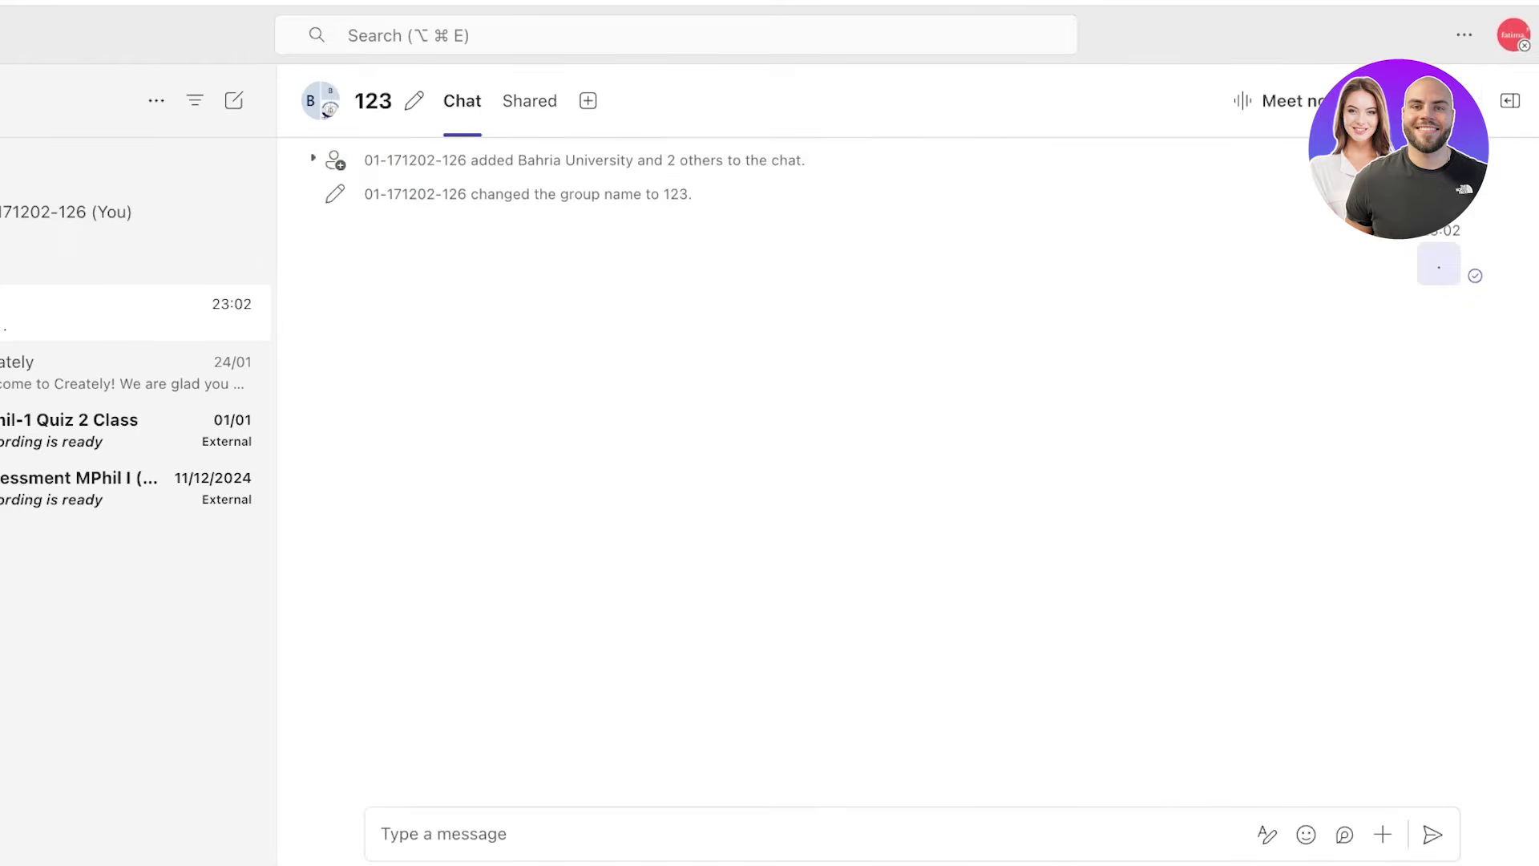
left_click(529, 100)
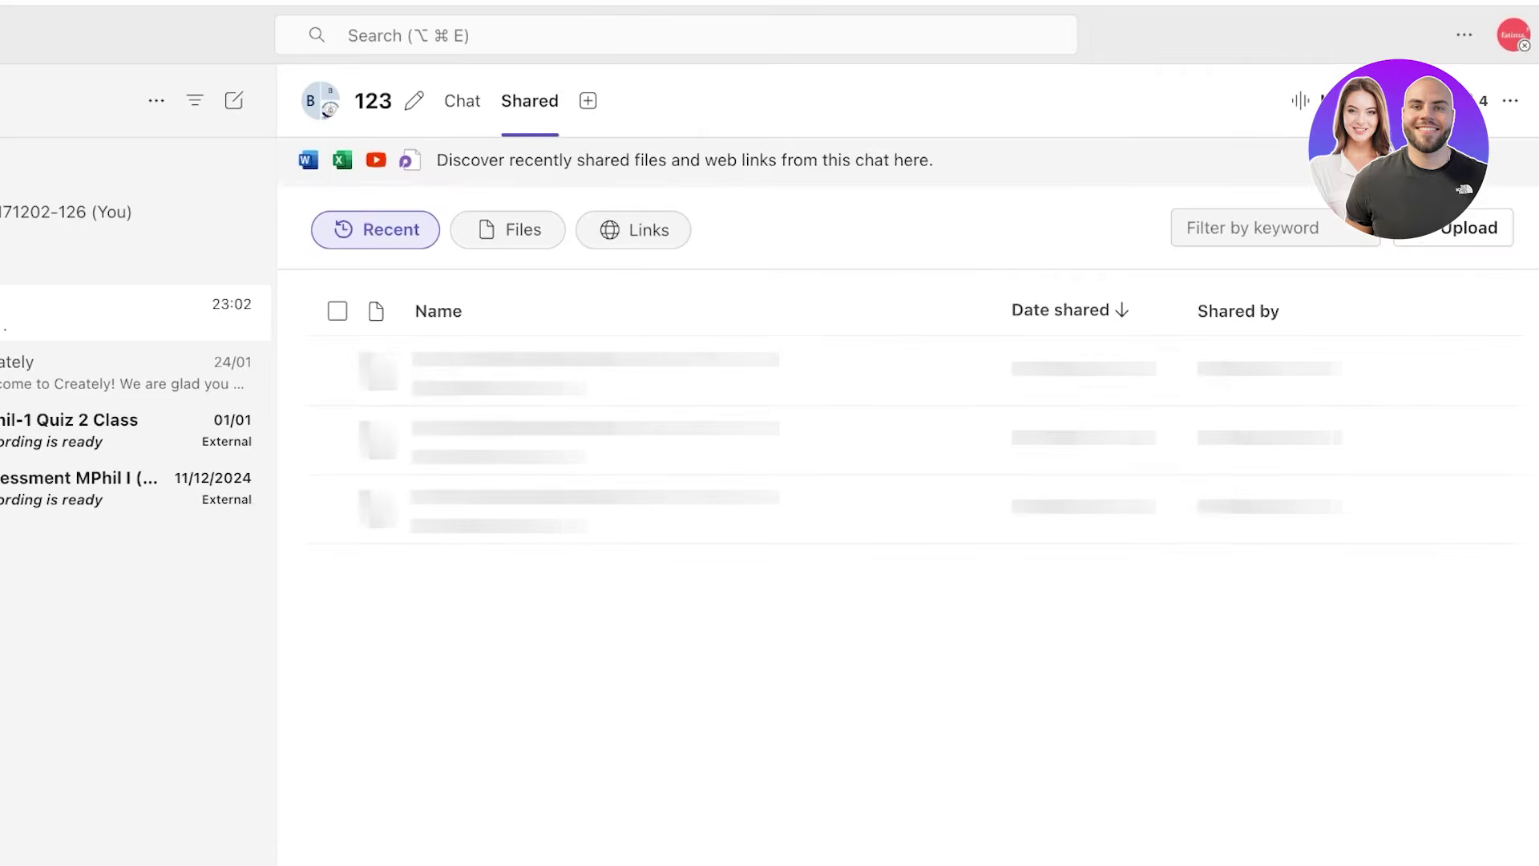
left_click(1473, 100)
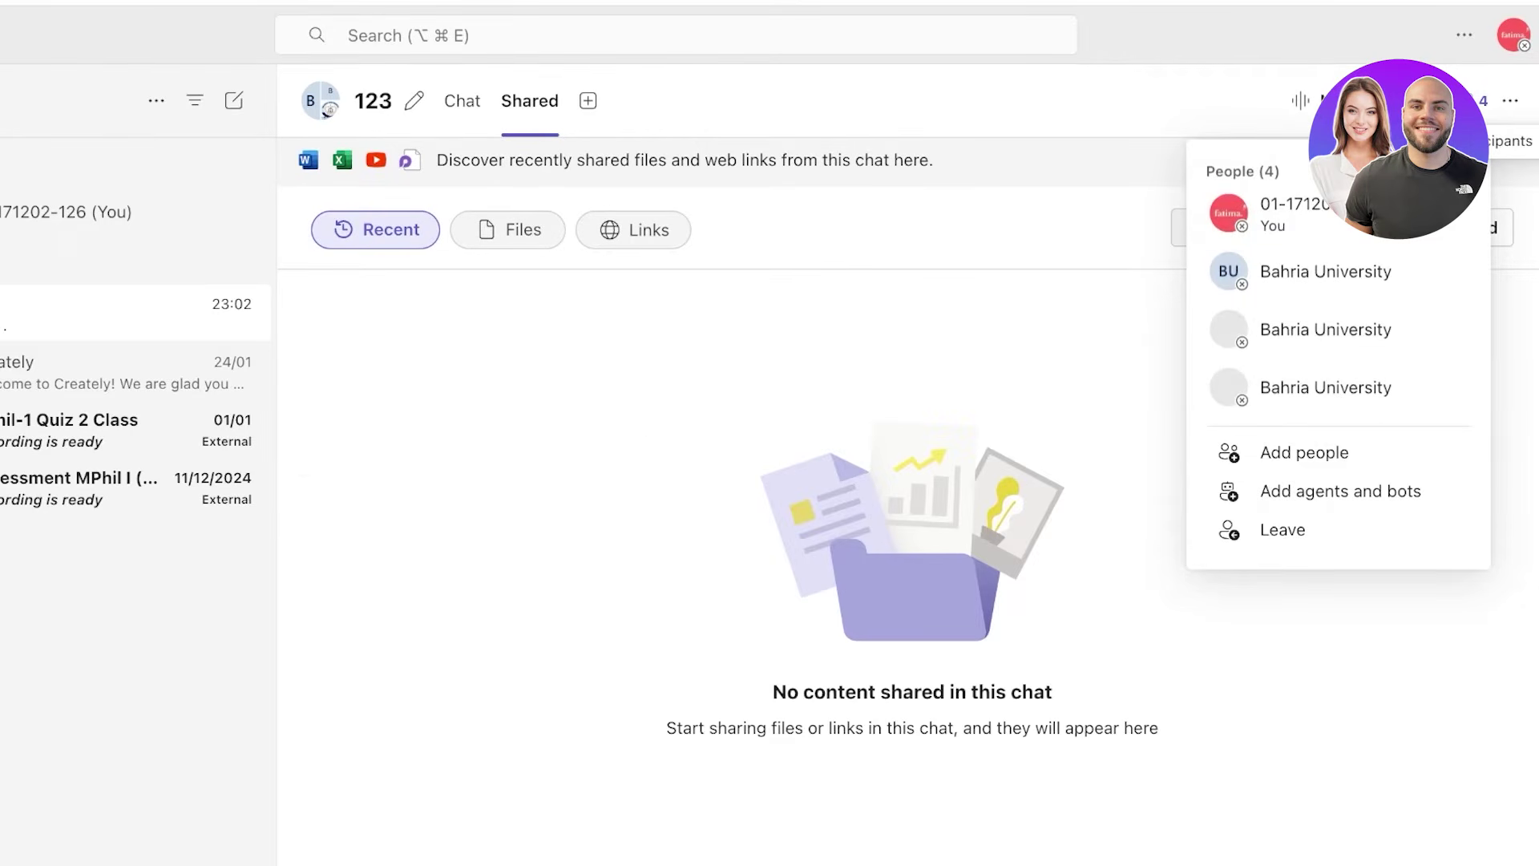
left_click(1346, 100)
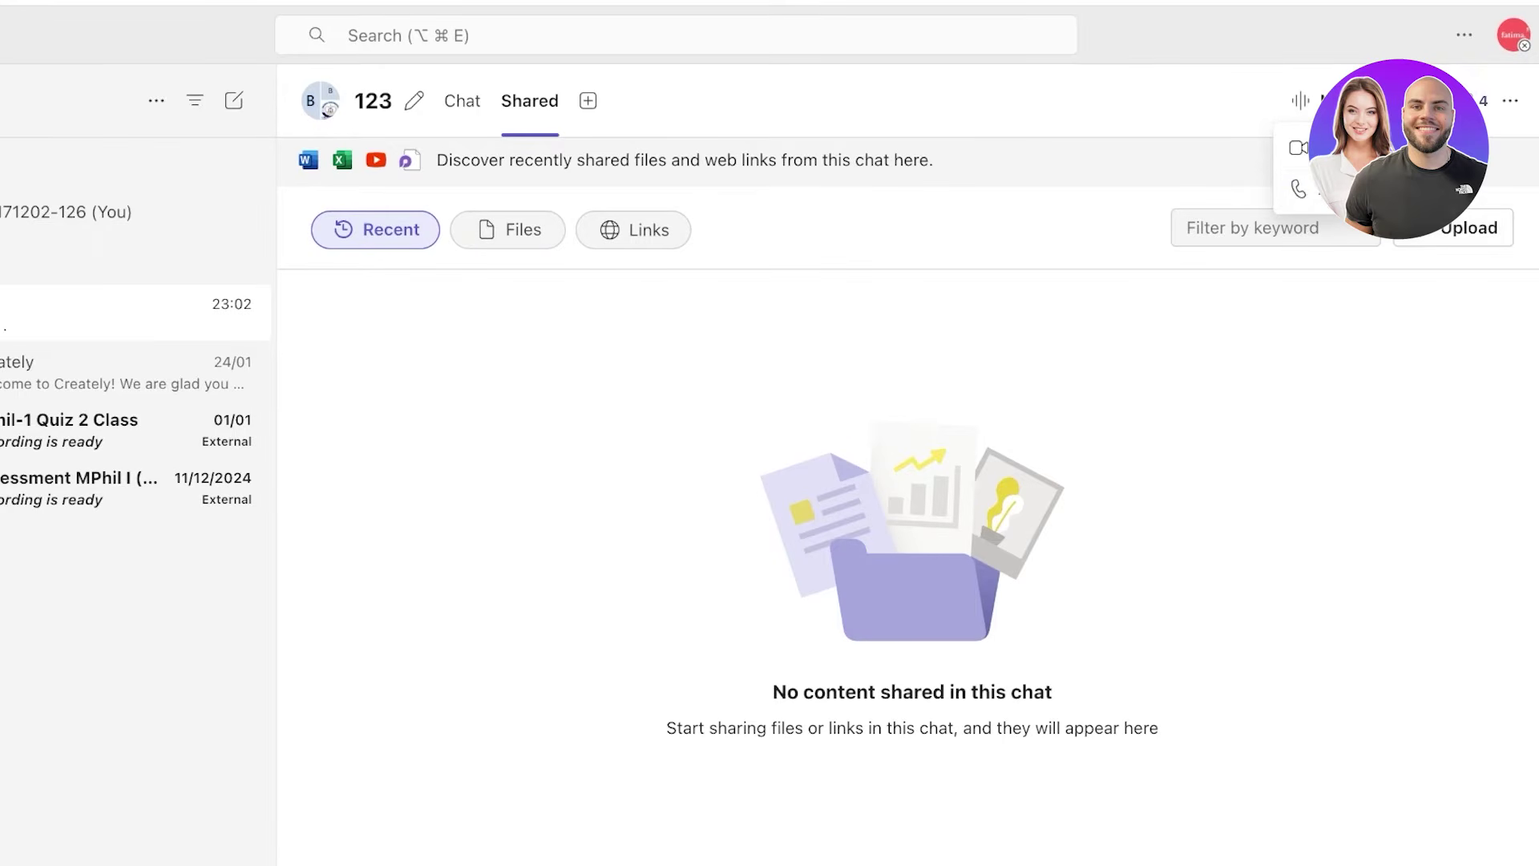
- Try Find in chat from the more-options menu, close it, and reopen that menu
left_click(1510, 100)
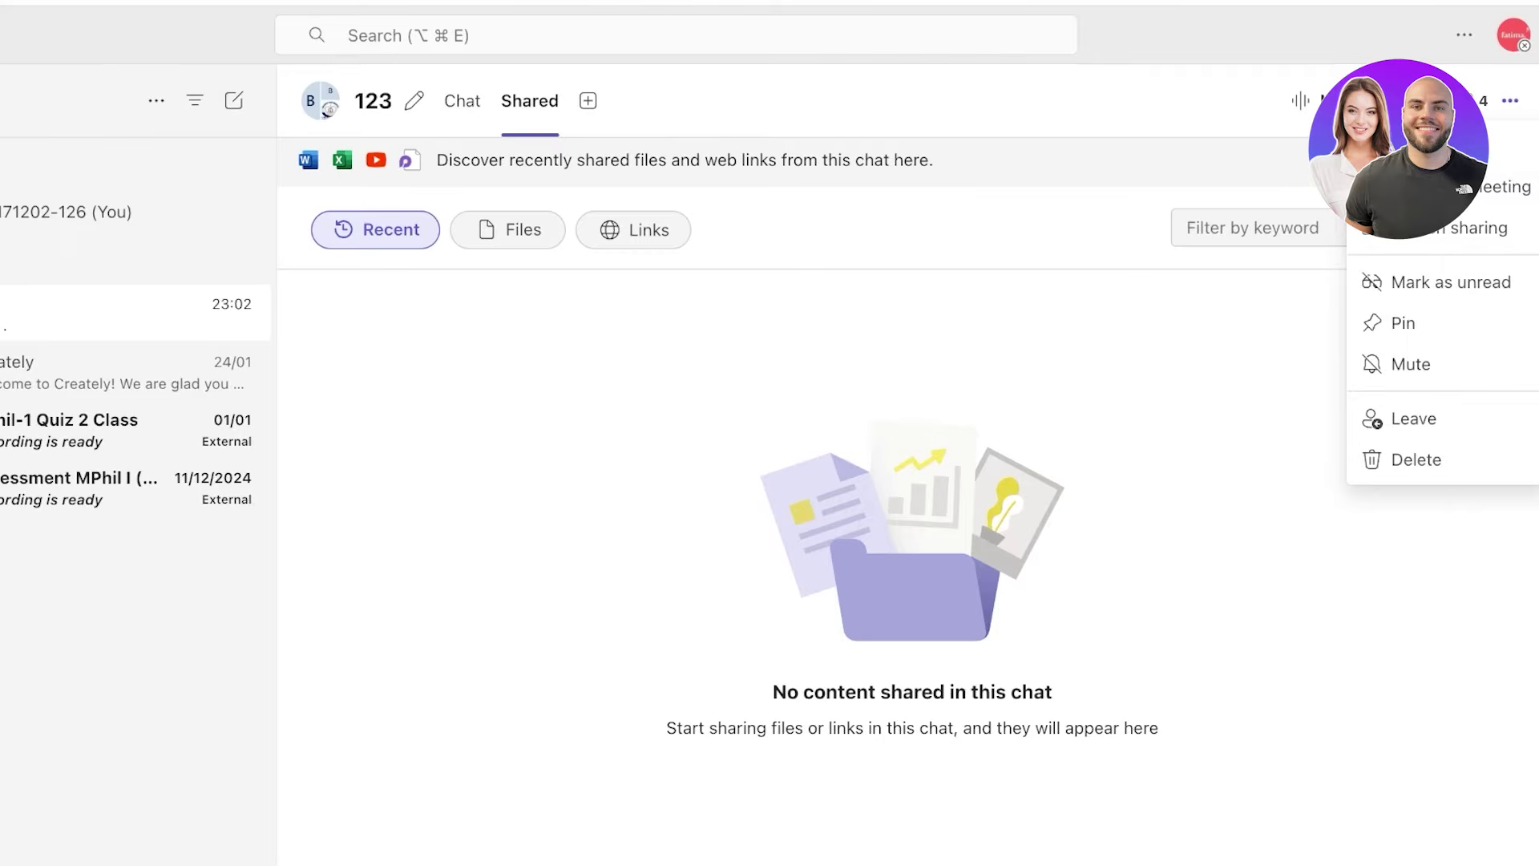
left_click(1511, 145)
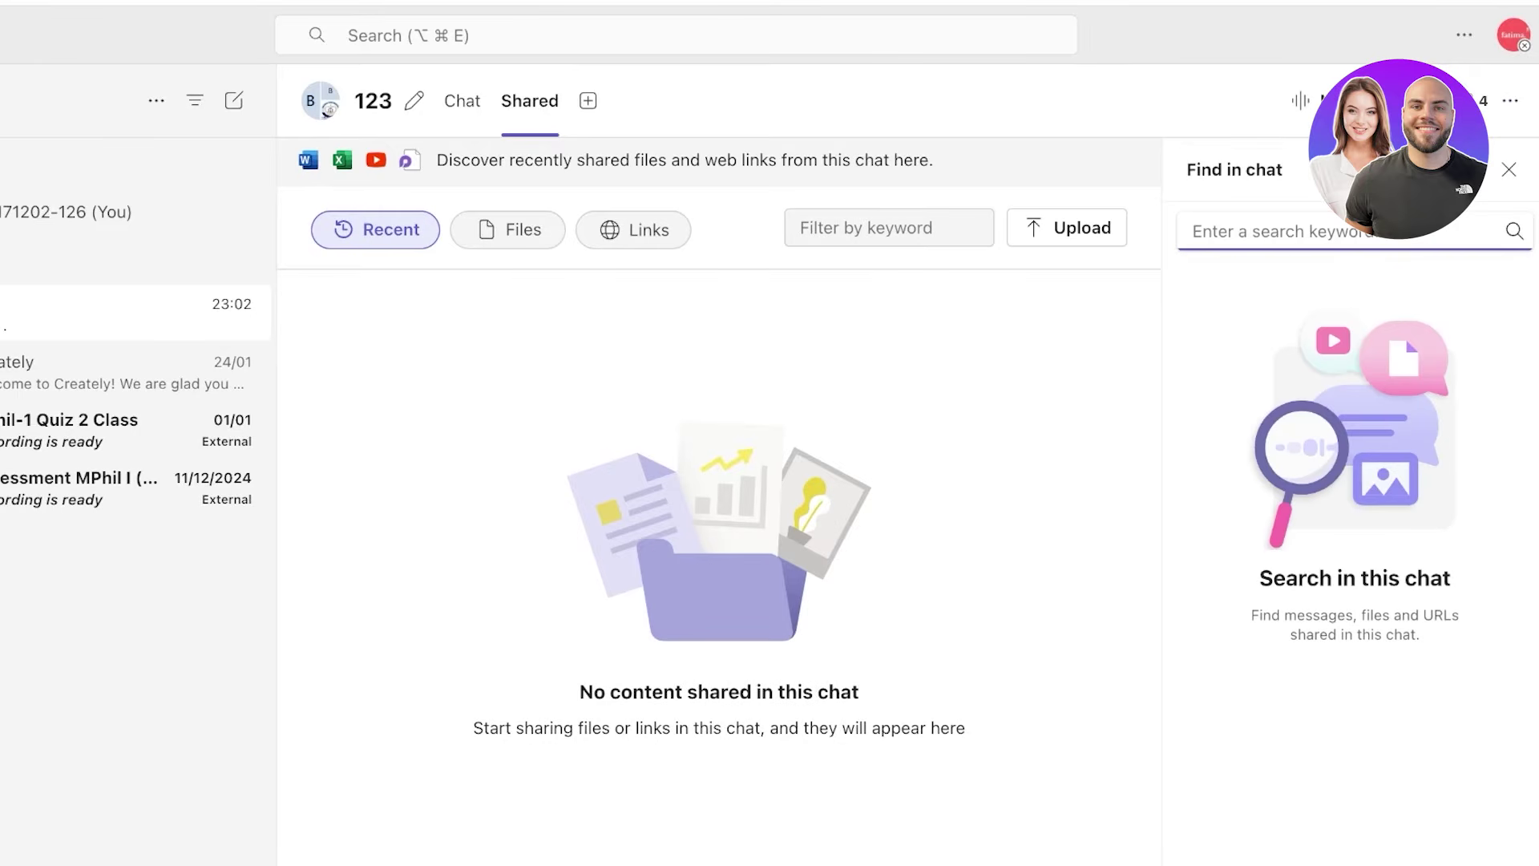
key("Escape")
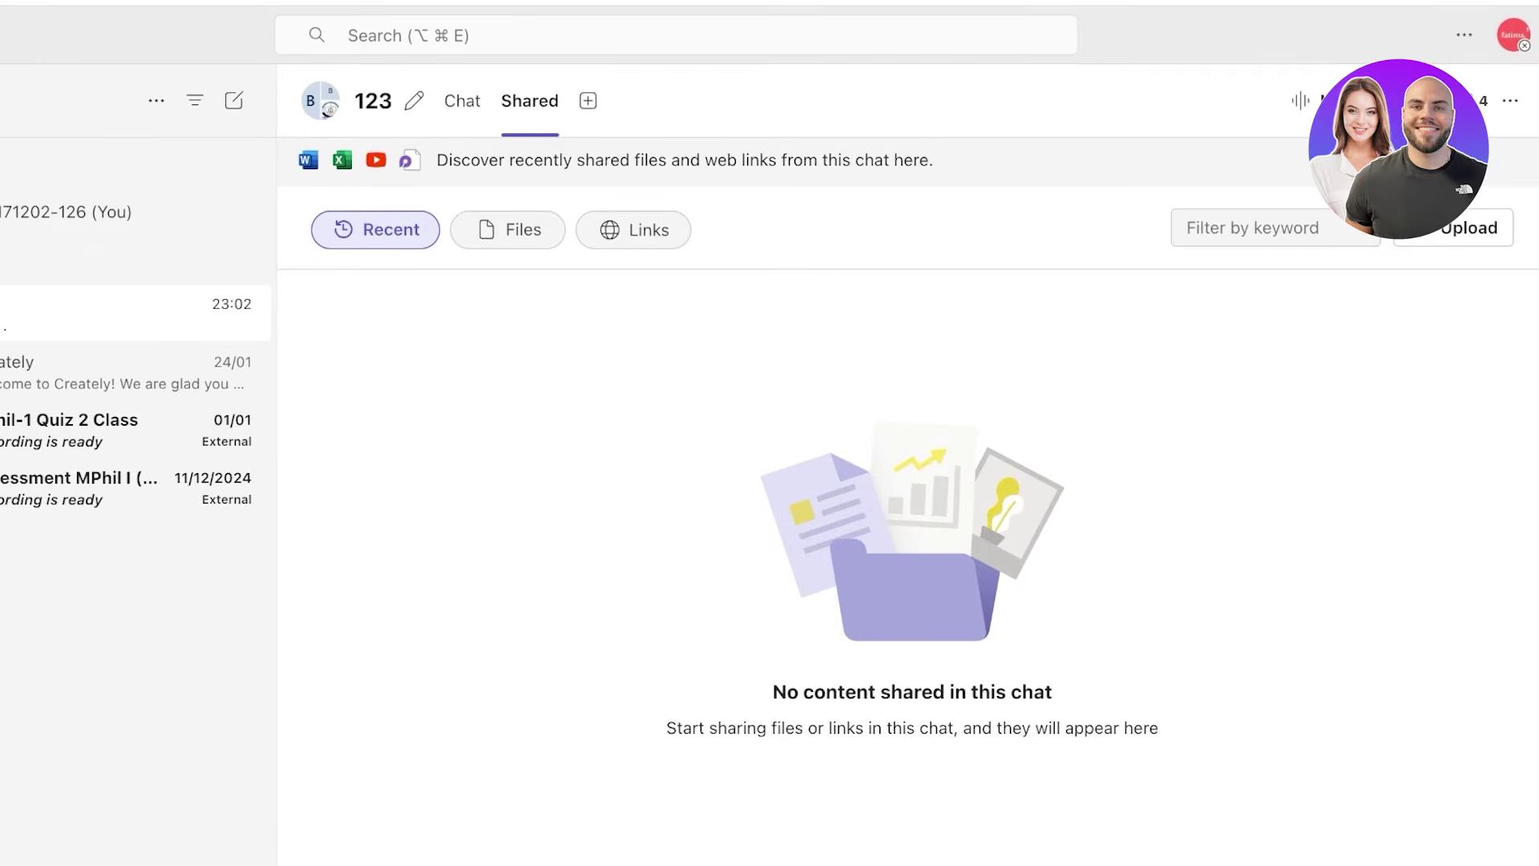
left_click(1510, 100)
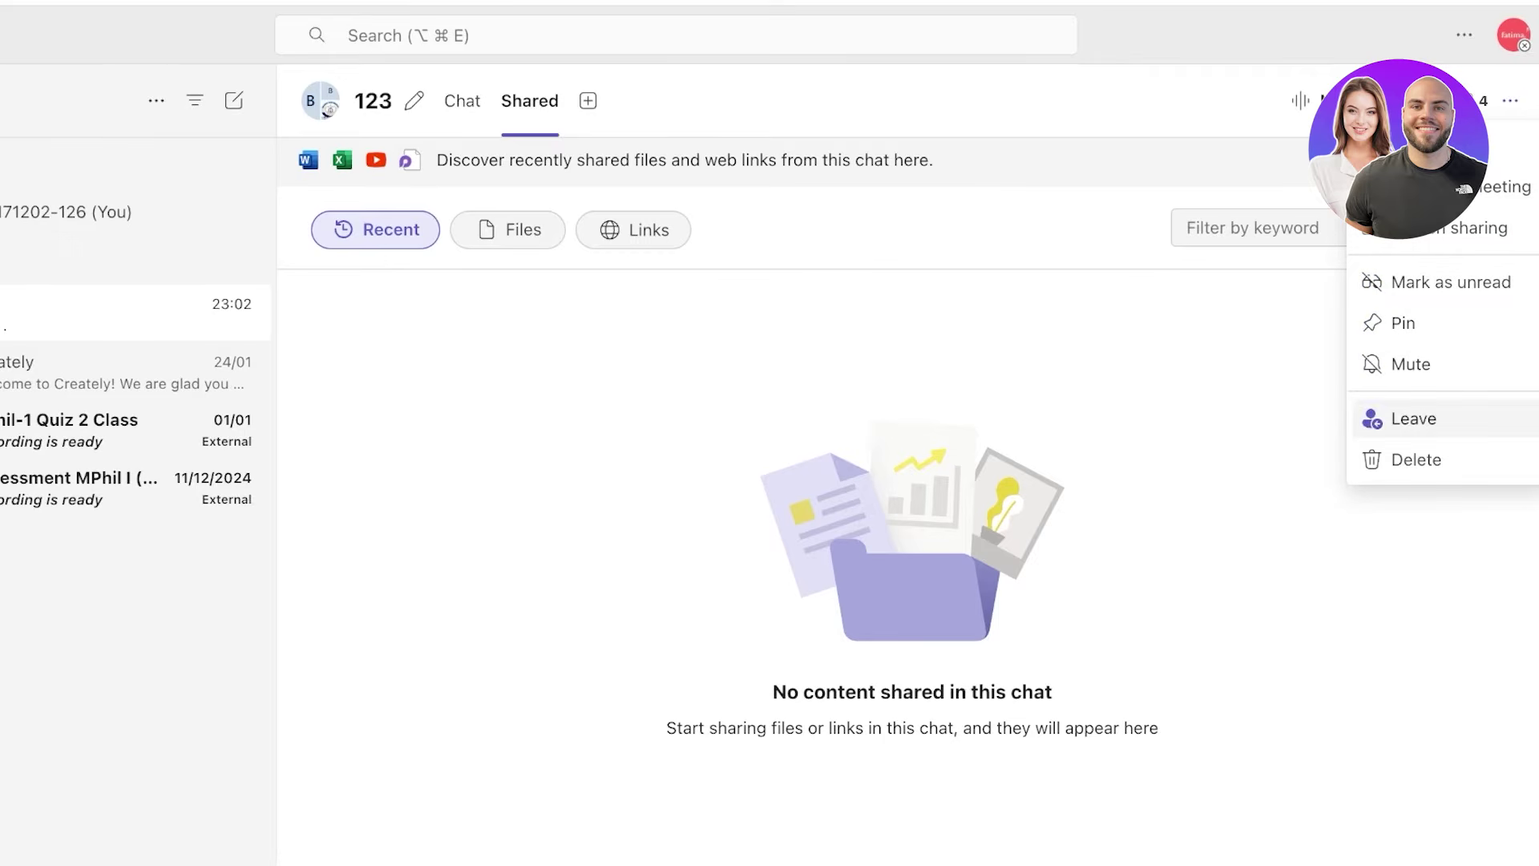
- Leave and delete the 123 group chat, then return to the Teams page via the Creately chat
left_click(1413, 418)
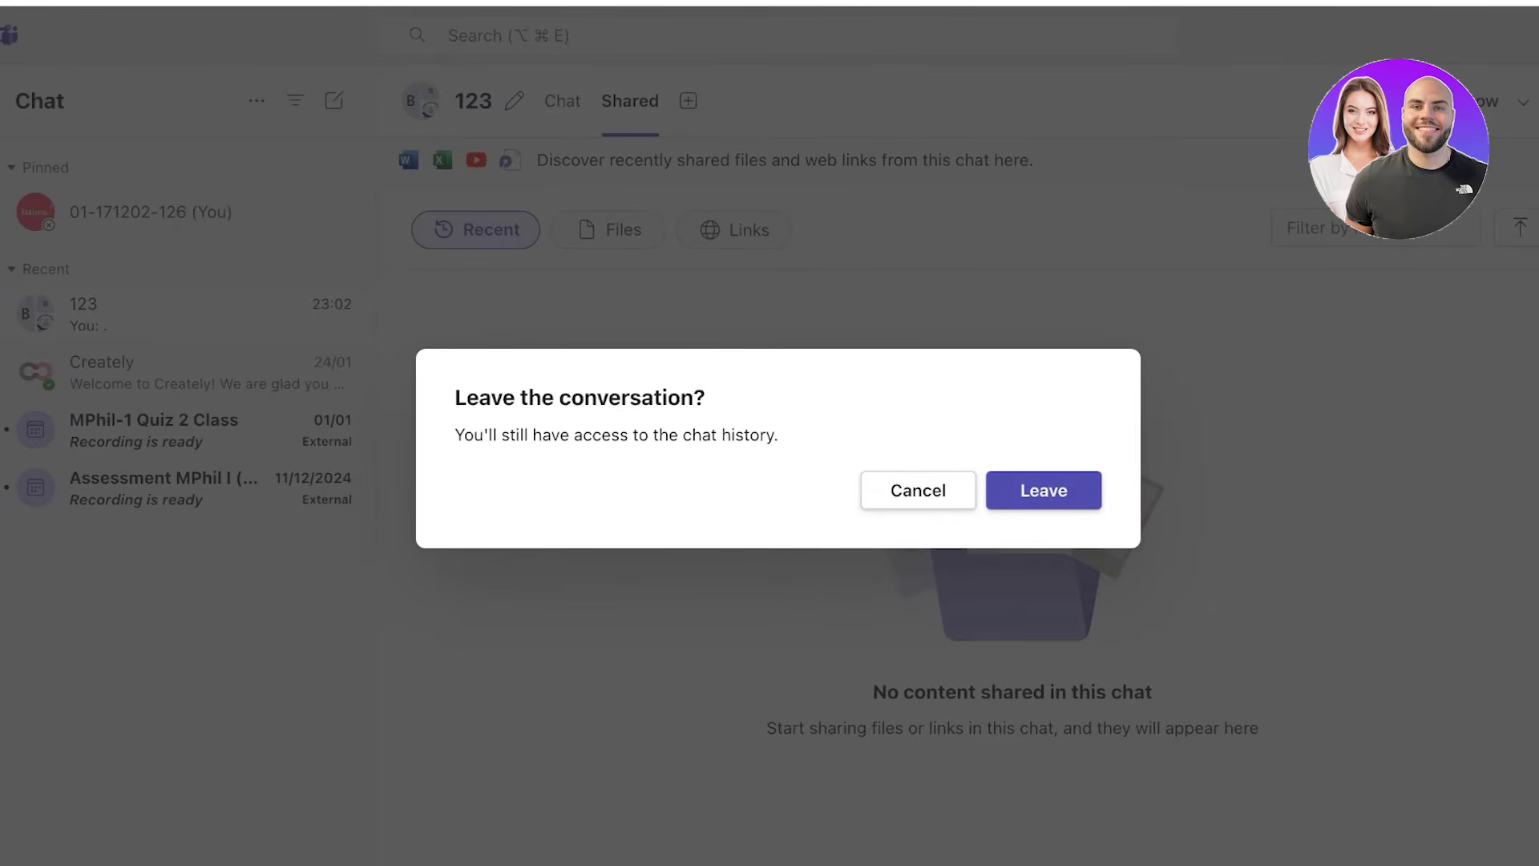
left_click(1043, 490)
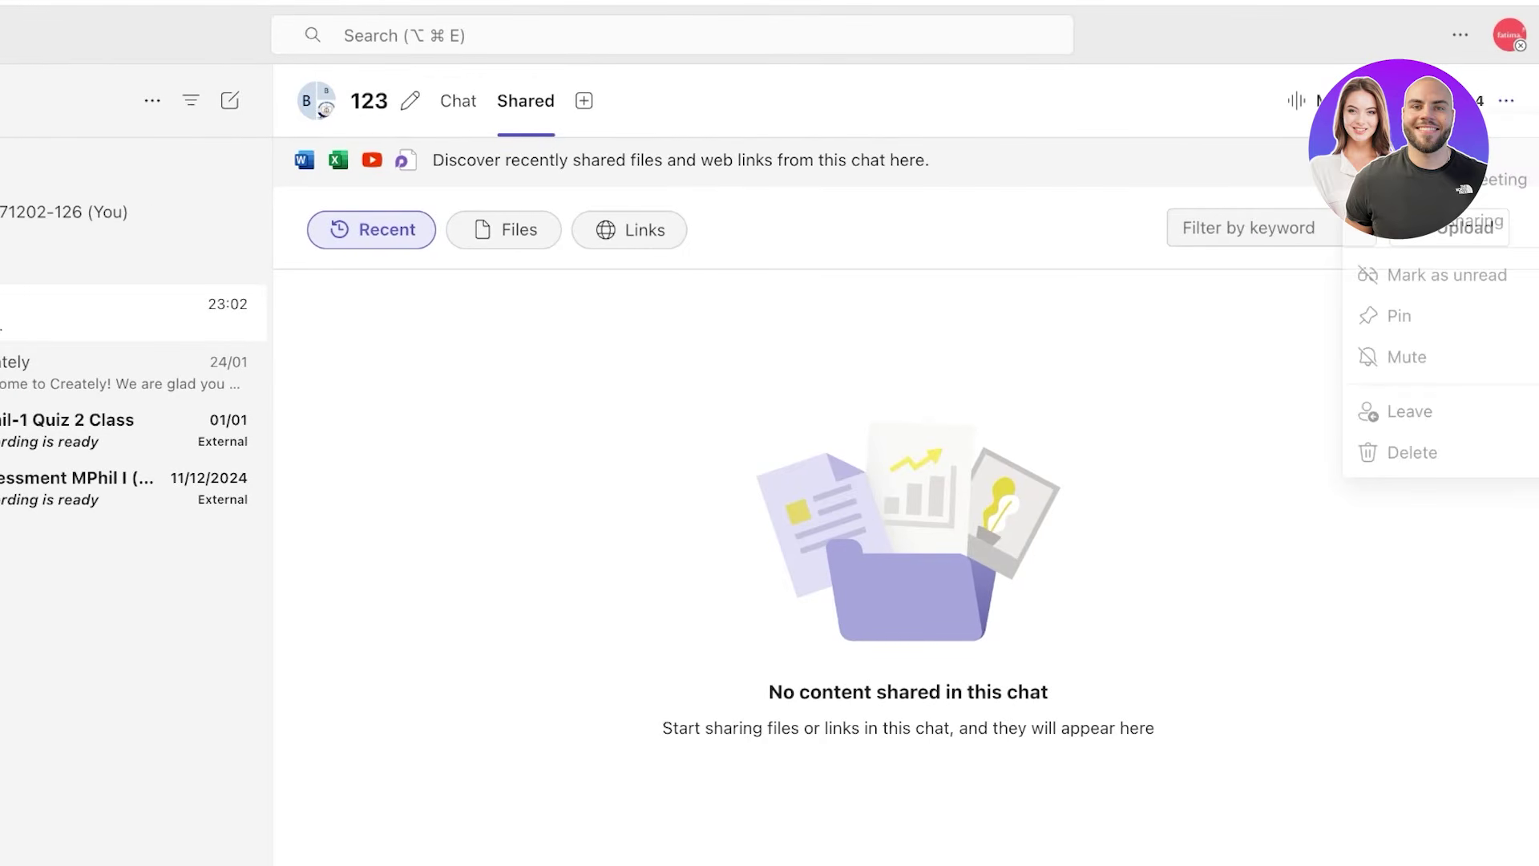
left_click(1412, 459)
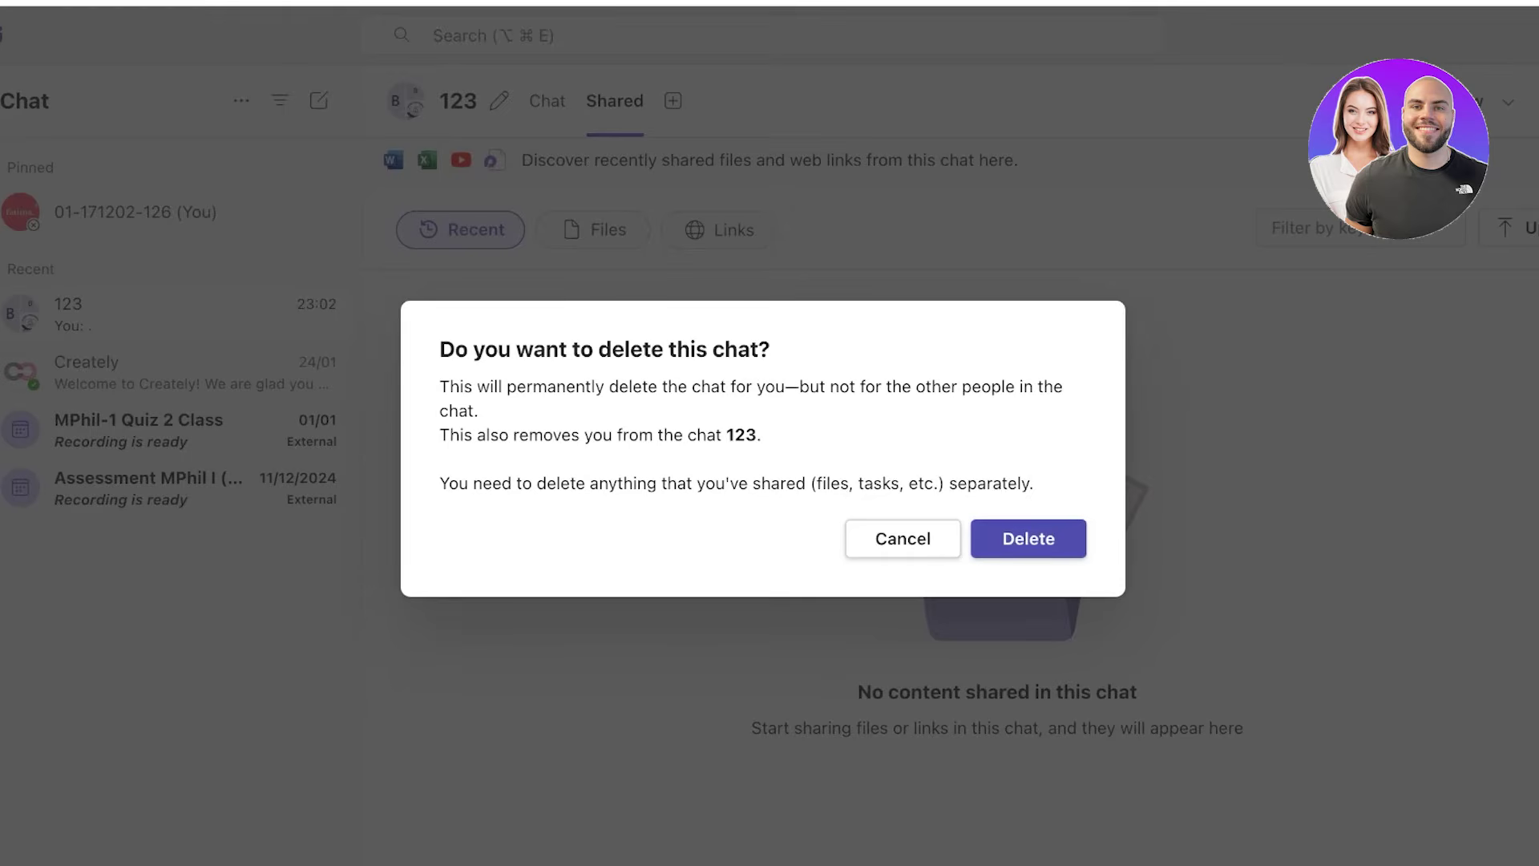
left_click(939, 538)
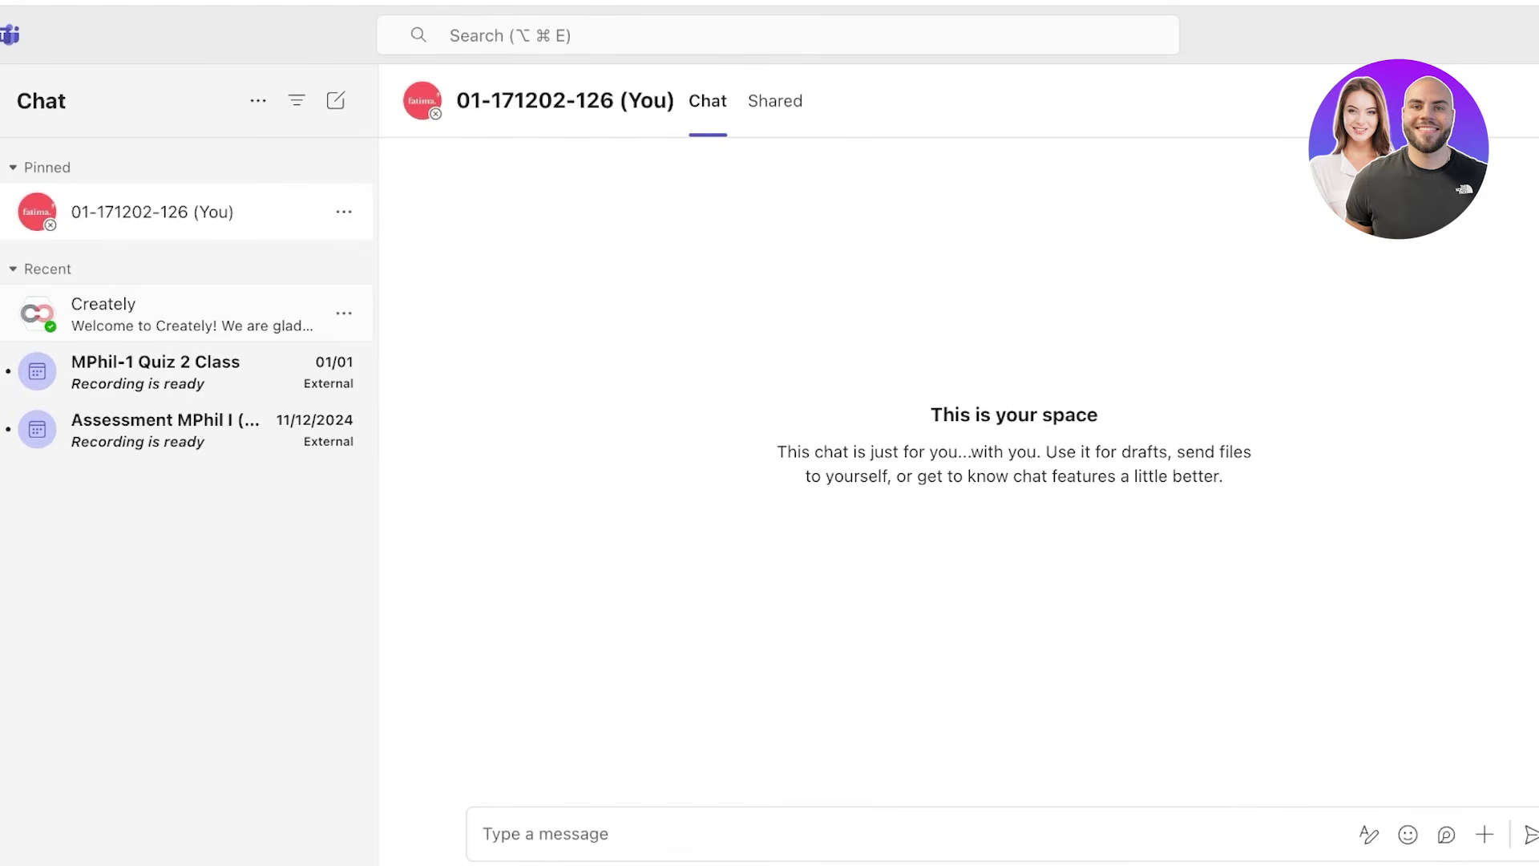
left_click(192, 312)
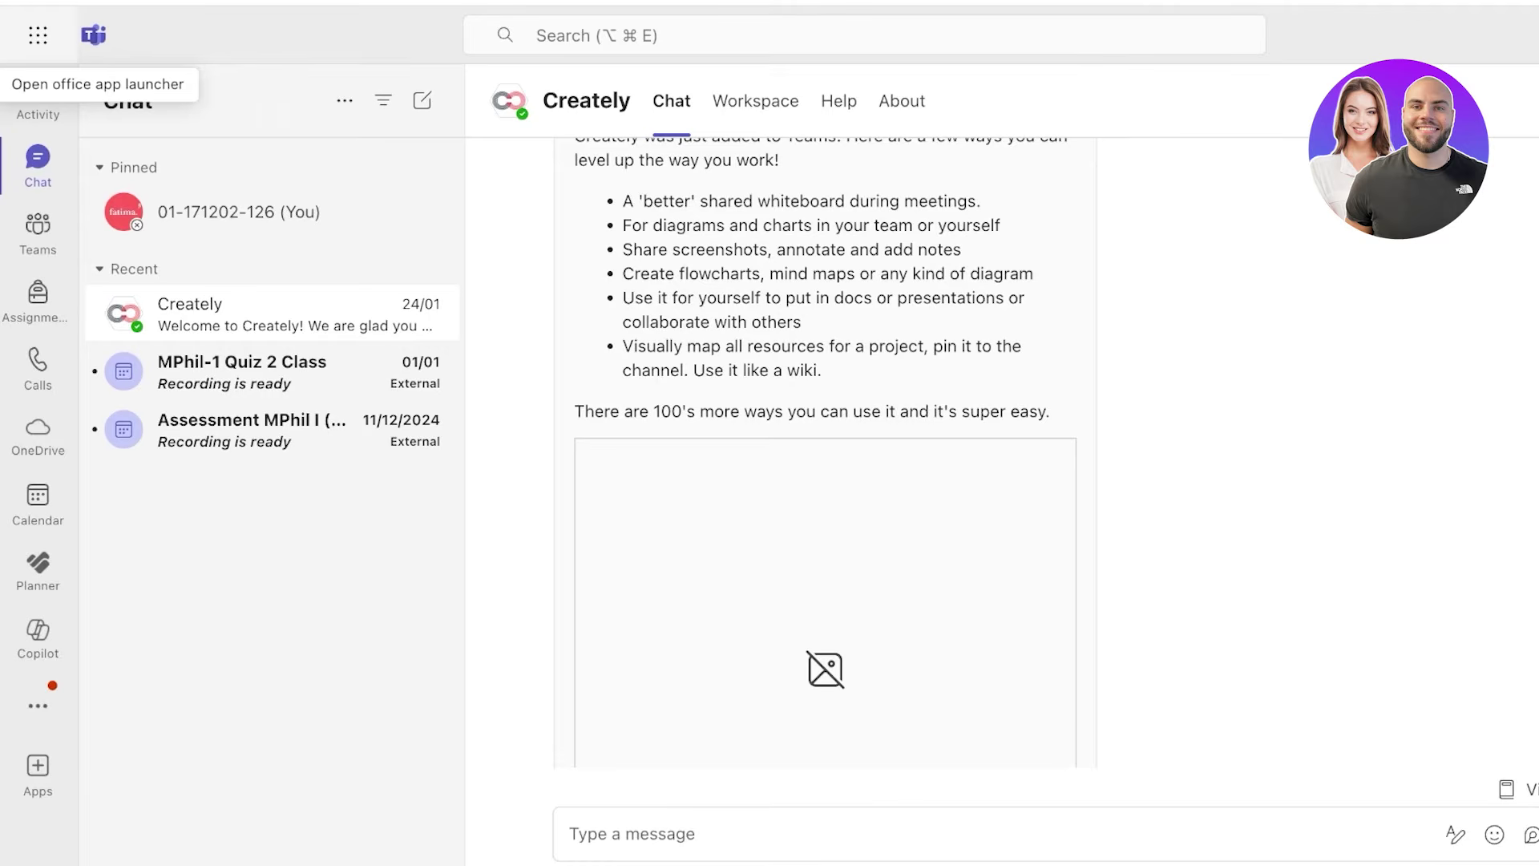
left_click(38, 229)
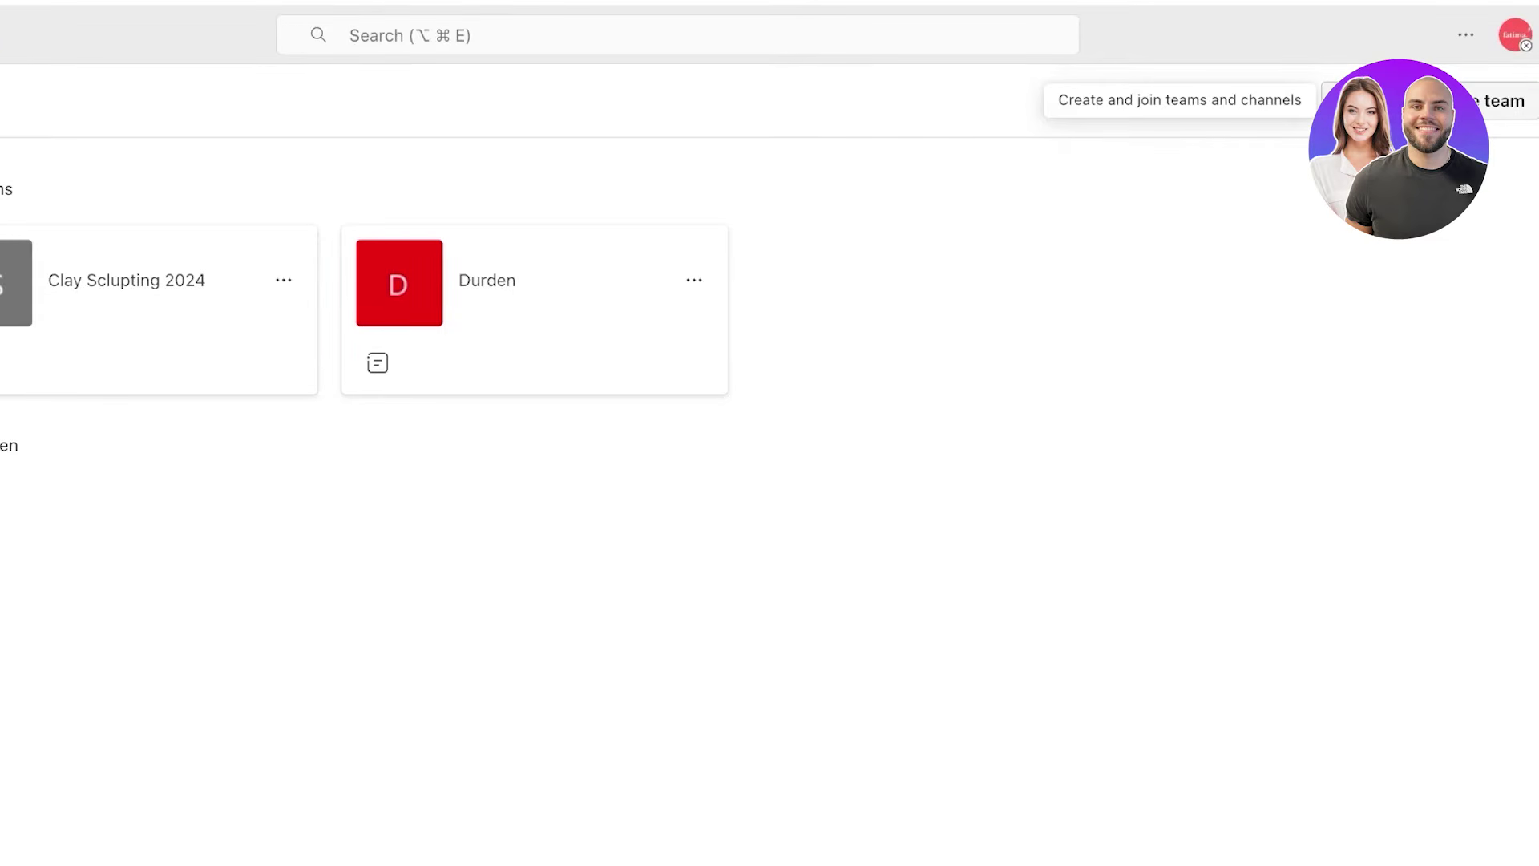
- Start creating a new team and preview the Basic team template with its General channel
left_click(1503, 100)
left_click(1507, 144)
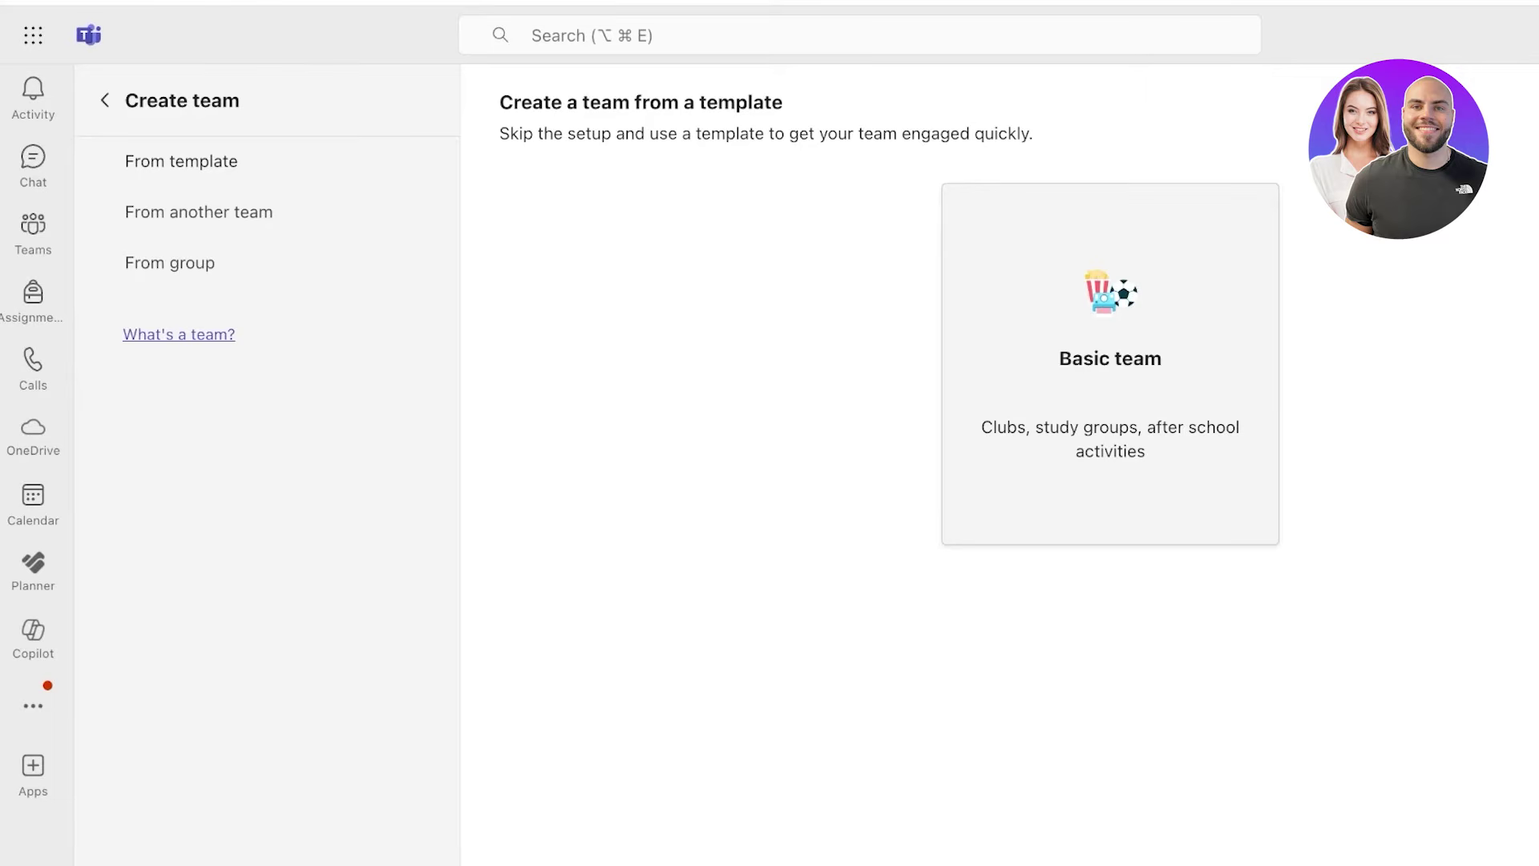
left_click(1110, 360)
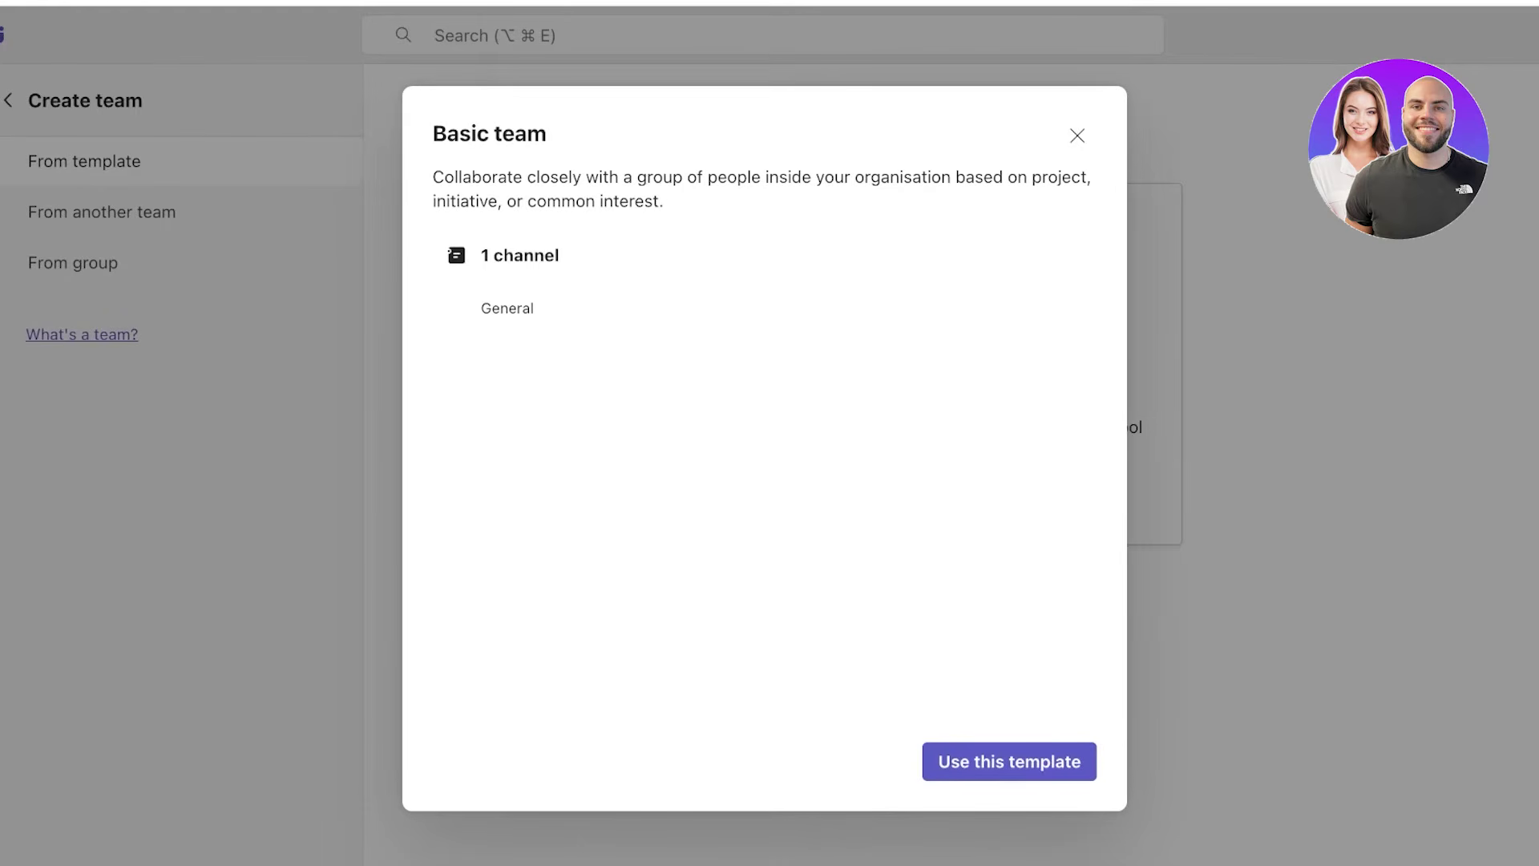
- Set up a public team named 9898 from the Basic template and reach Customise channels
left_click(1009, 761)
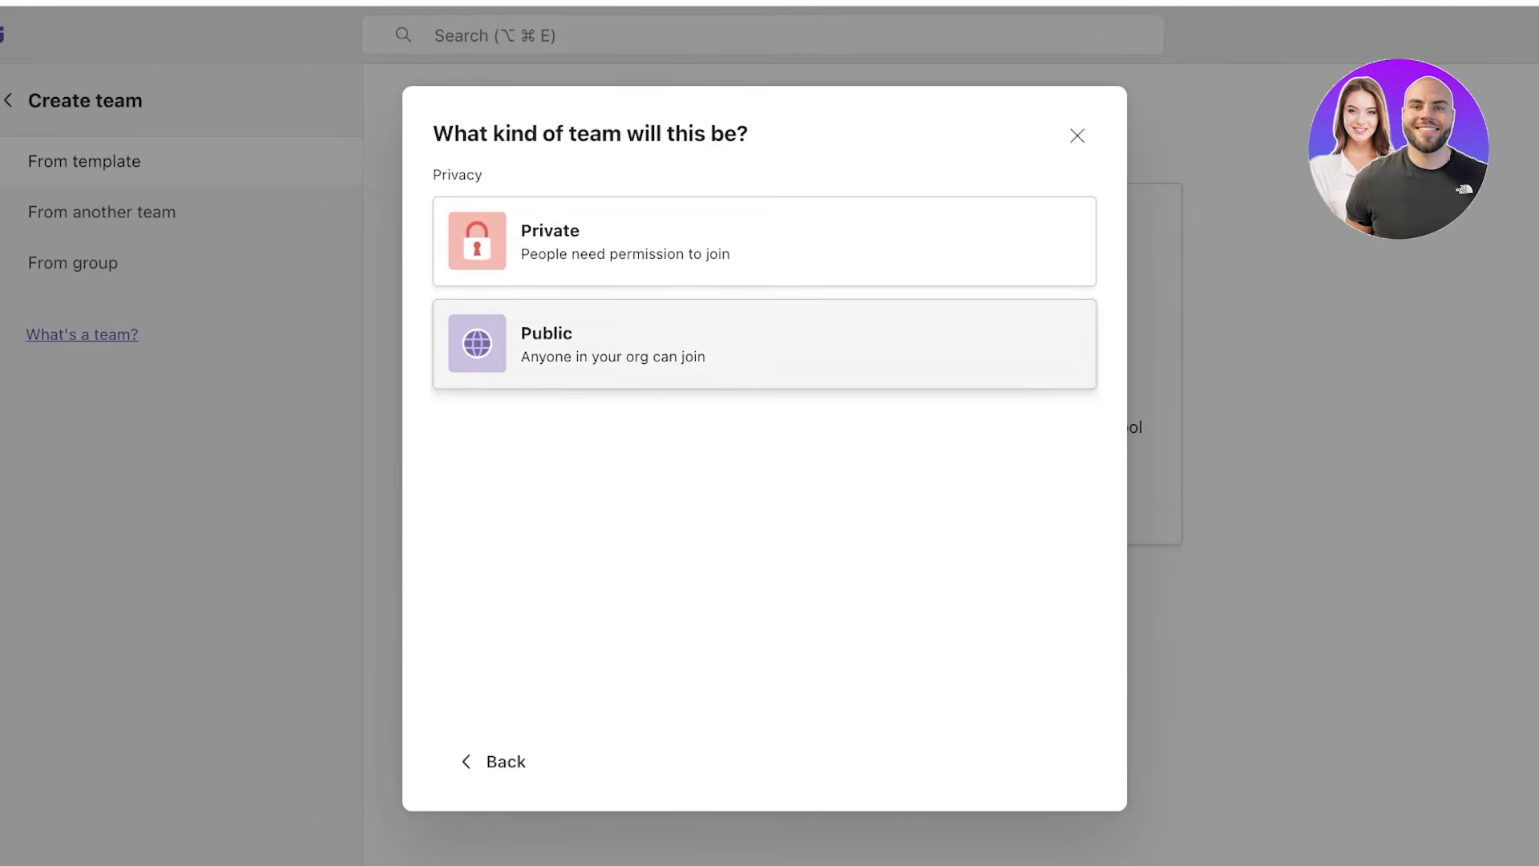
left_click(765, 343)
left_click(493, 761)
left_click(764, 233)
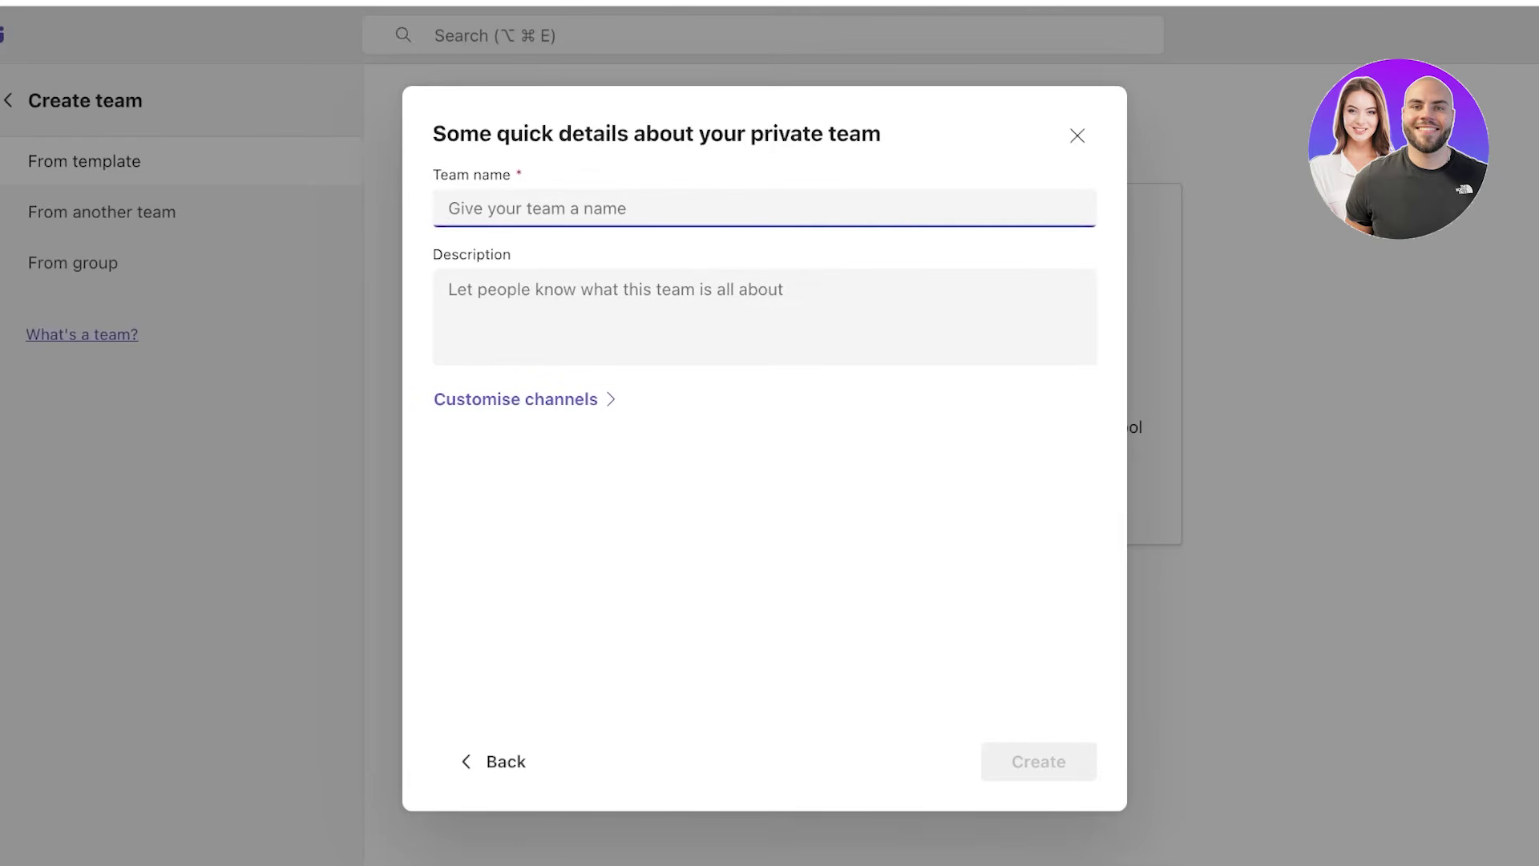
left_click(493, 761)
left_click(764, 344)
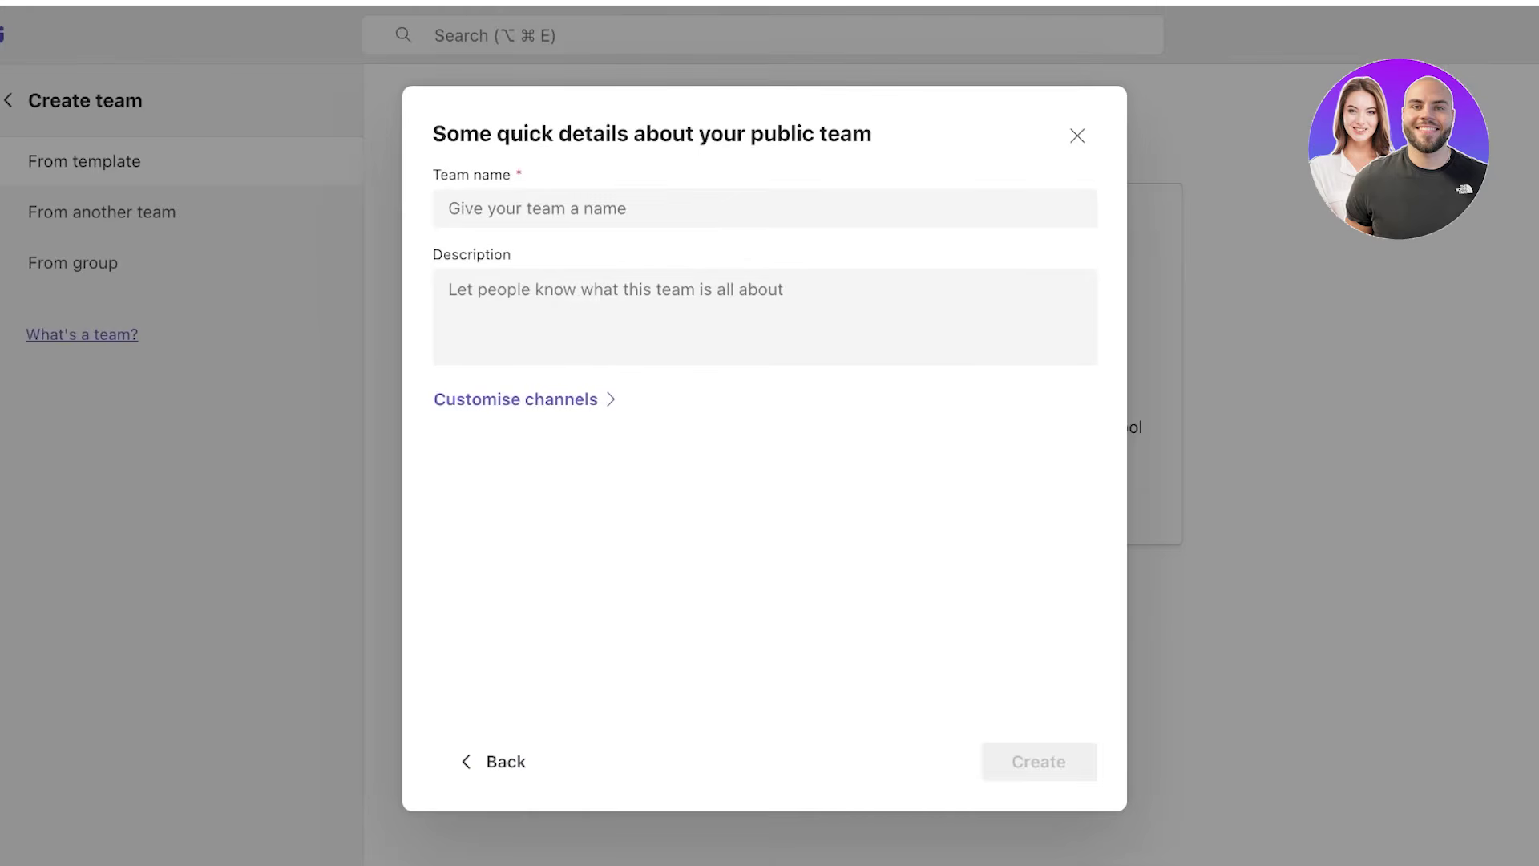
type("I")
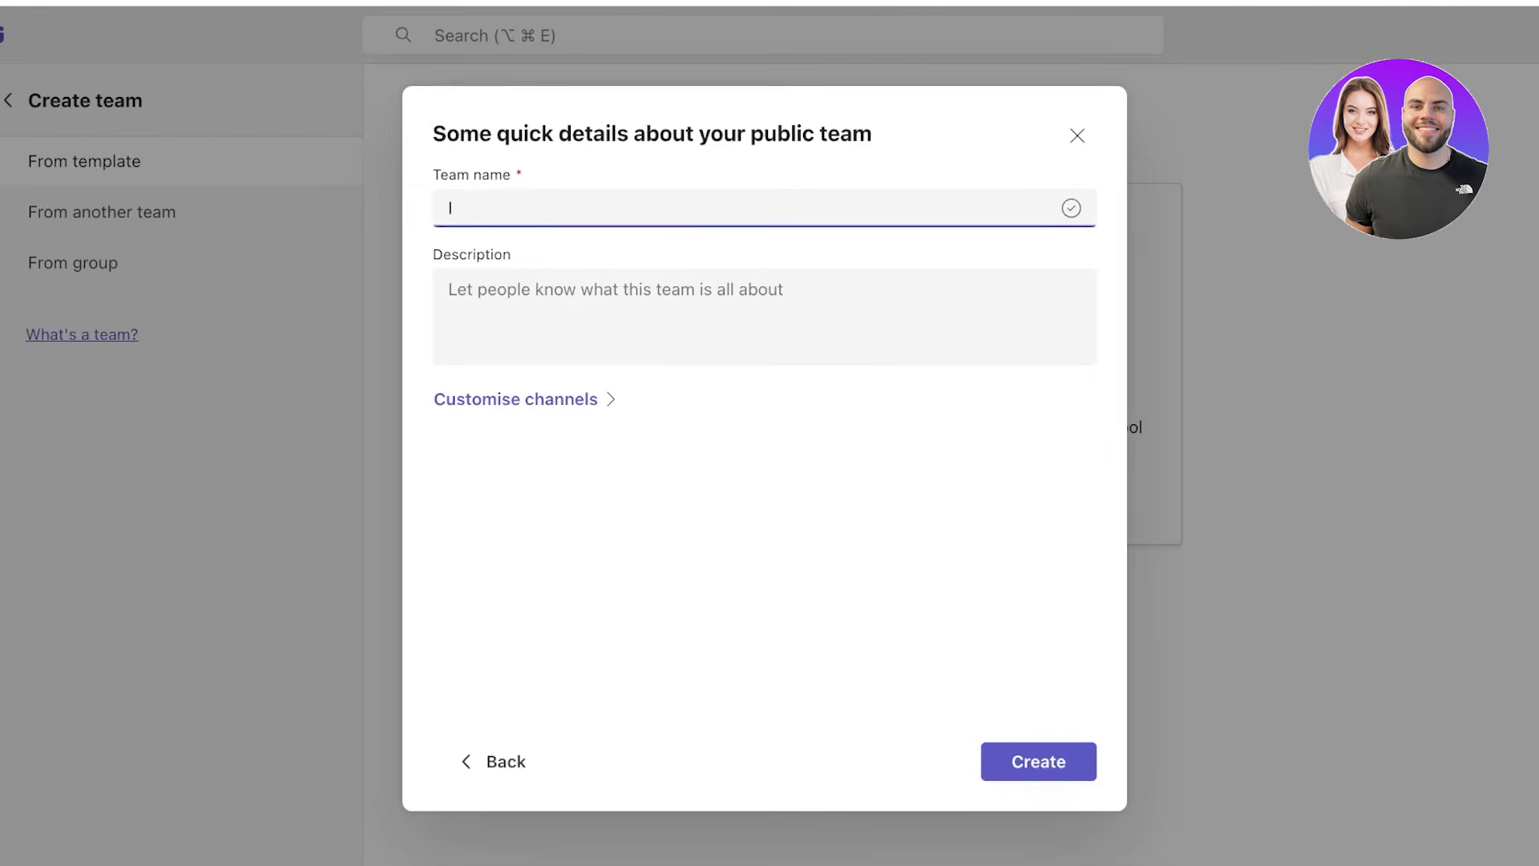
key("BackSpace")
type("9898")
left_click(561, 399)
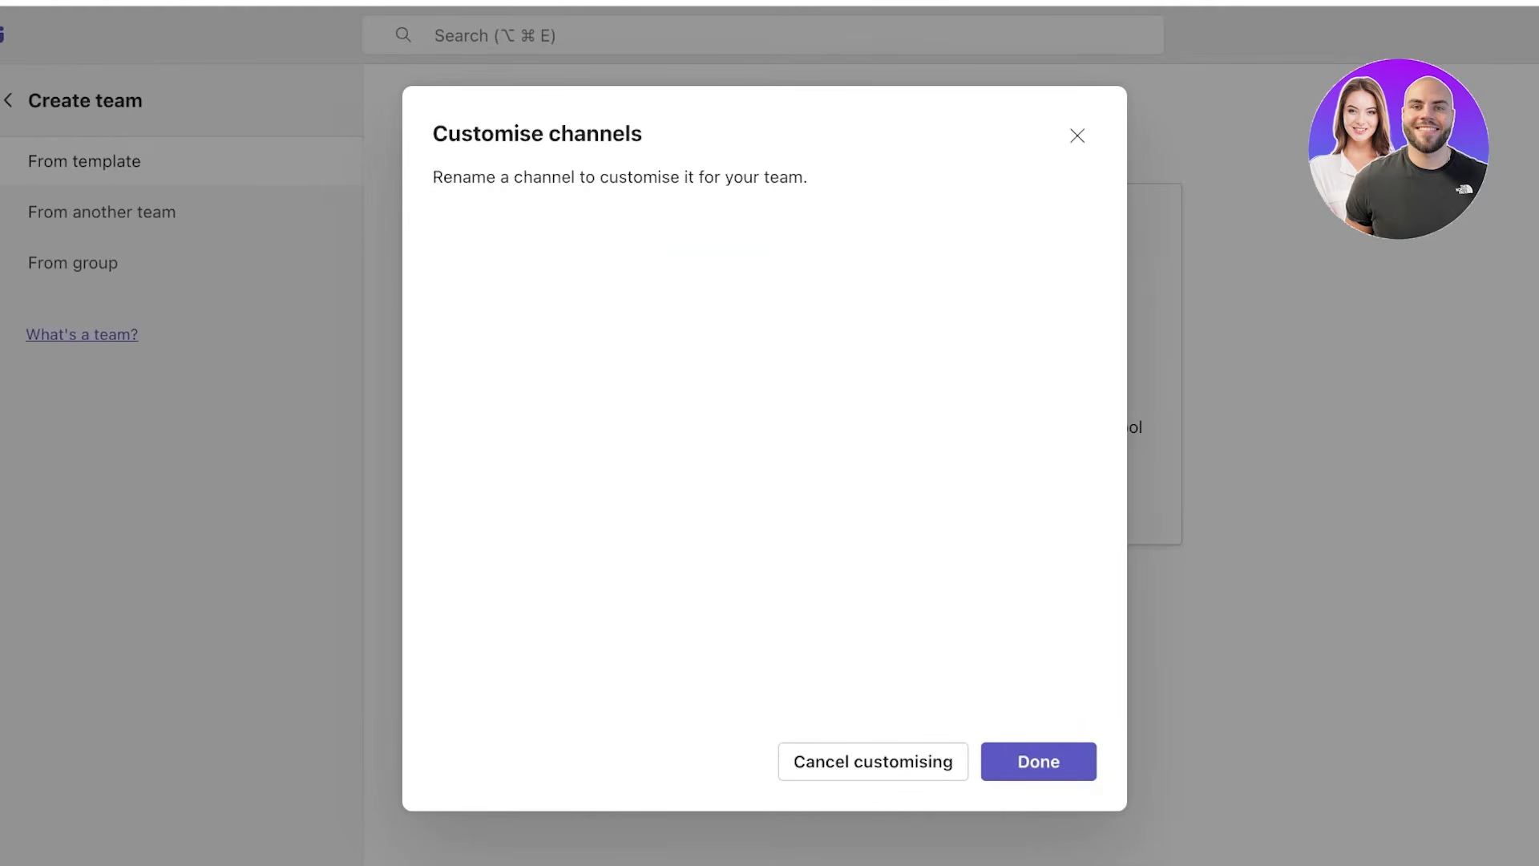
- Finish the channel step and create the 9898 team
left_click(1039, 760)
left_click(1037, 759)
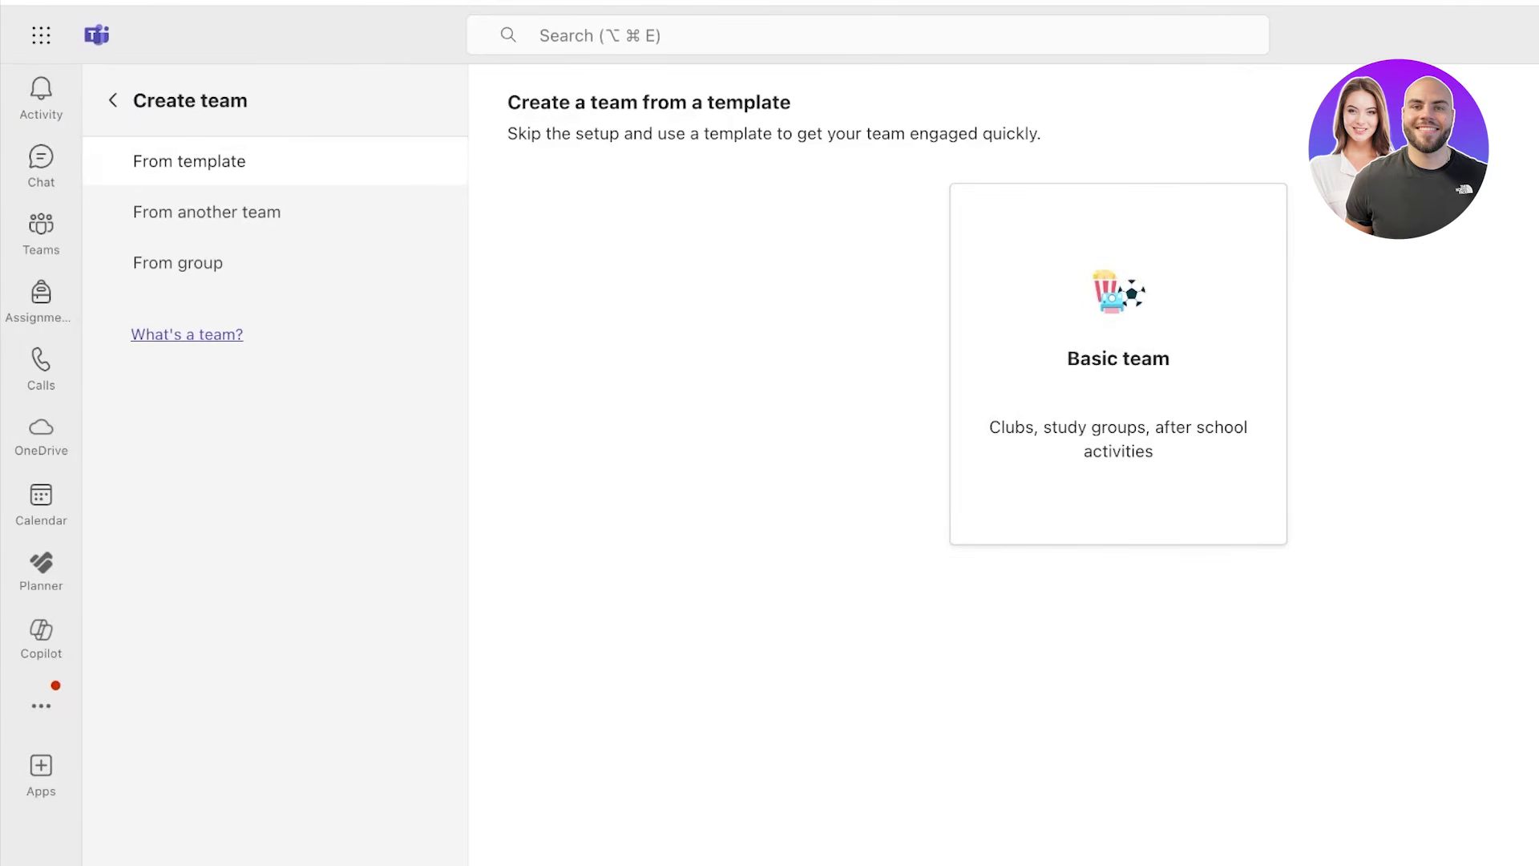
left_click(41, 35)
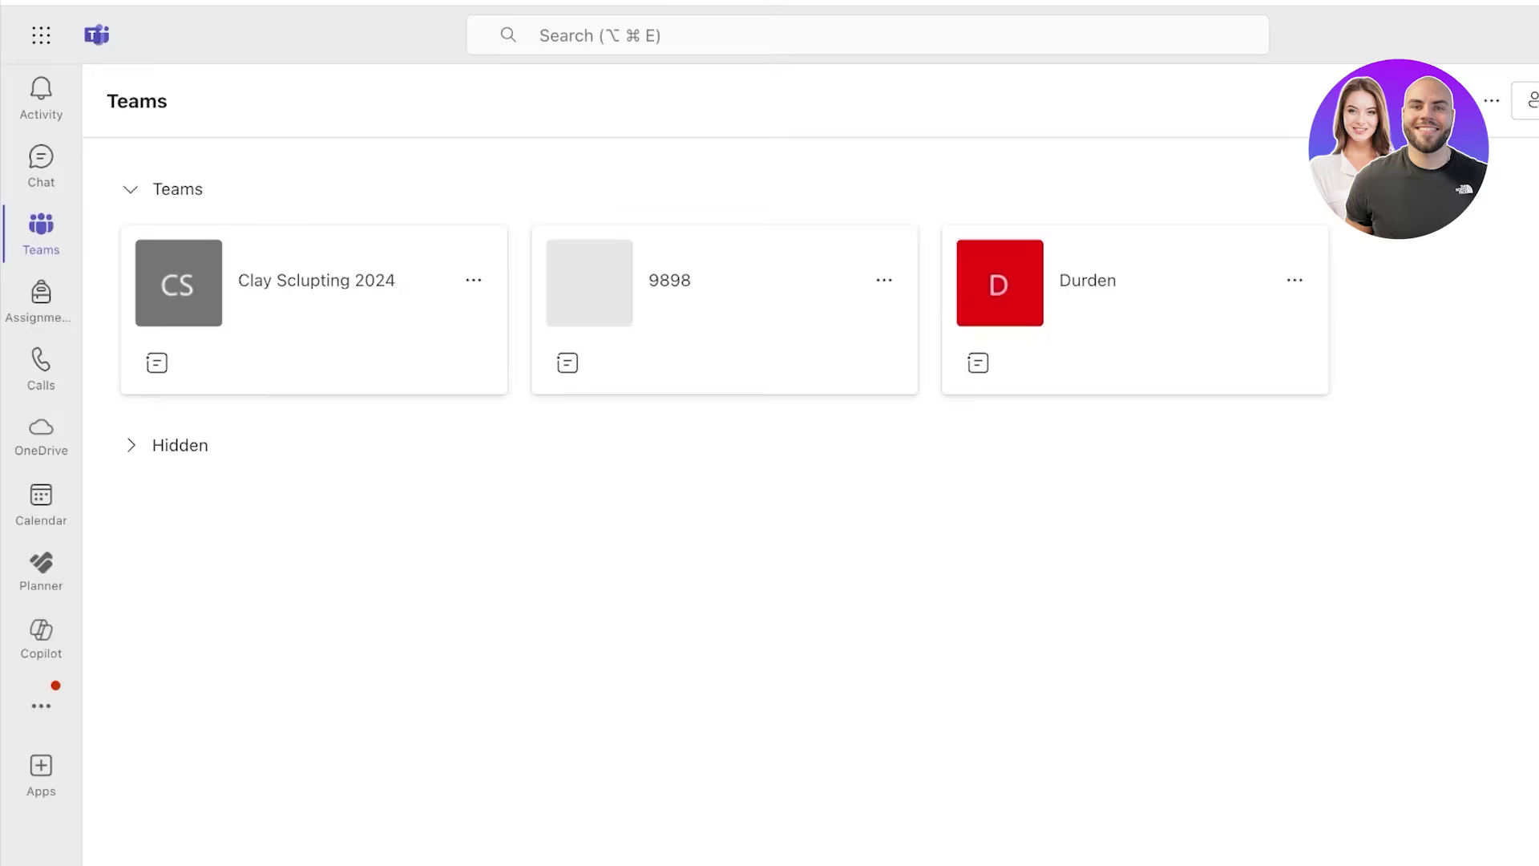
- Tour Assignments, Calls, OneDrive, Calendar, more apps, Copilot and Planner in the left rail
left_click(41, 298)
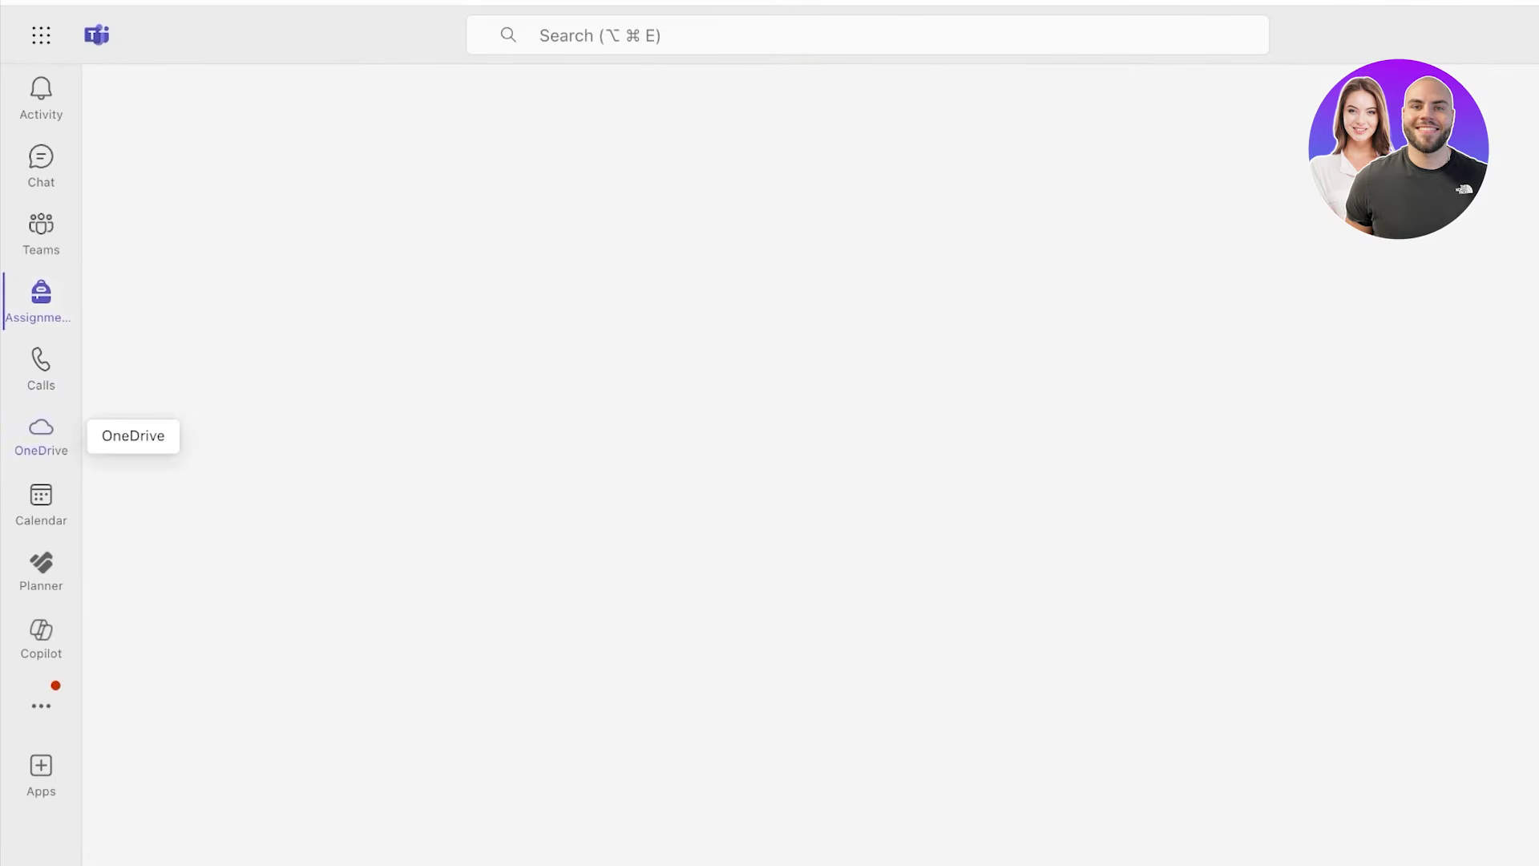
left_click(41, 368)
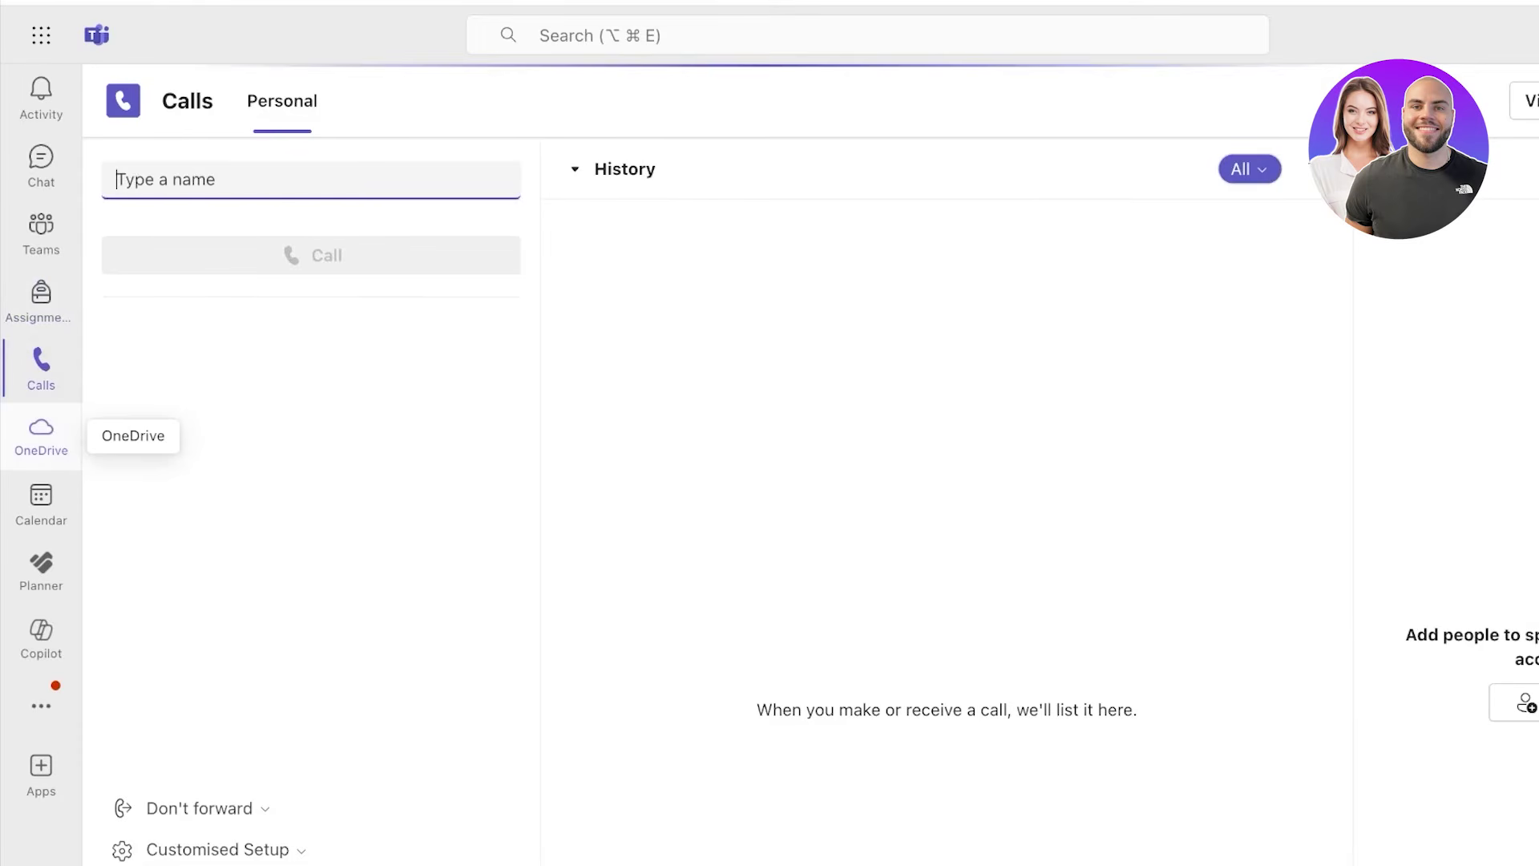
left_click(41, 433)
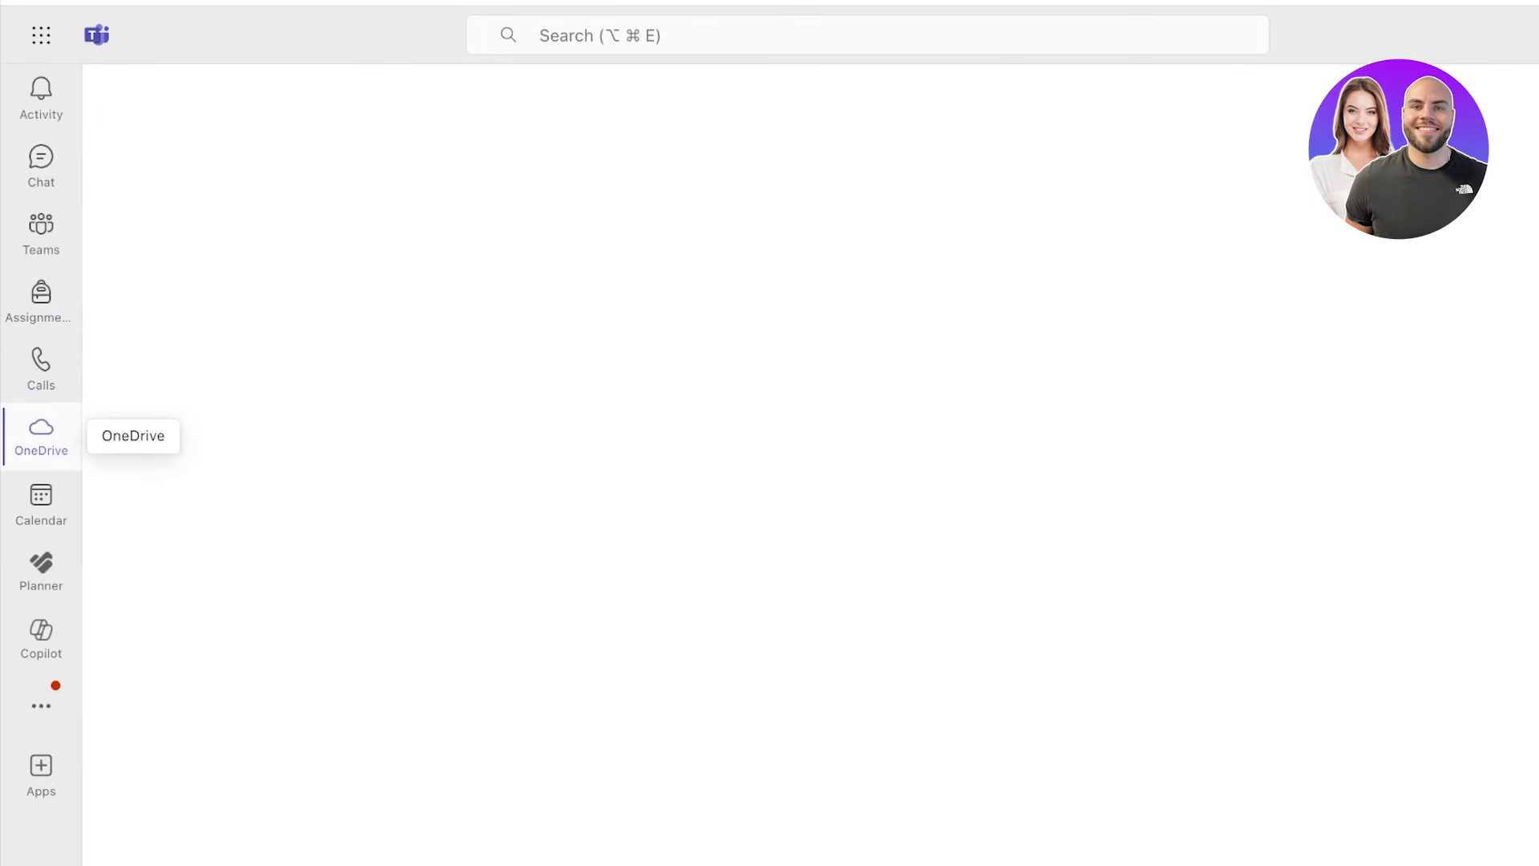
left_click(41, 504)
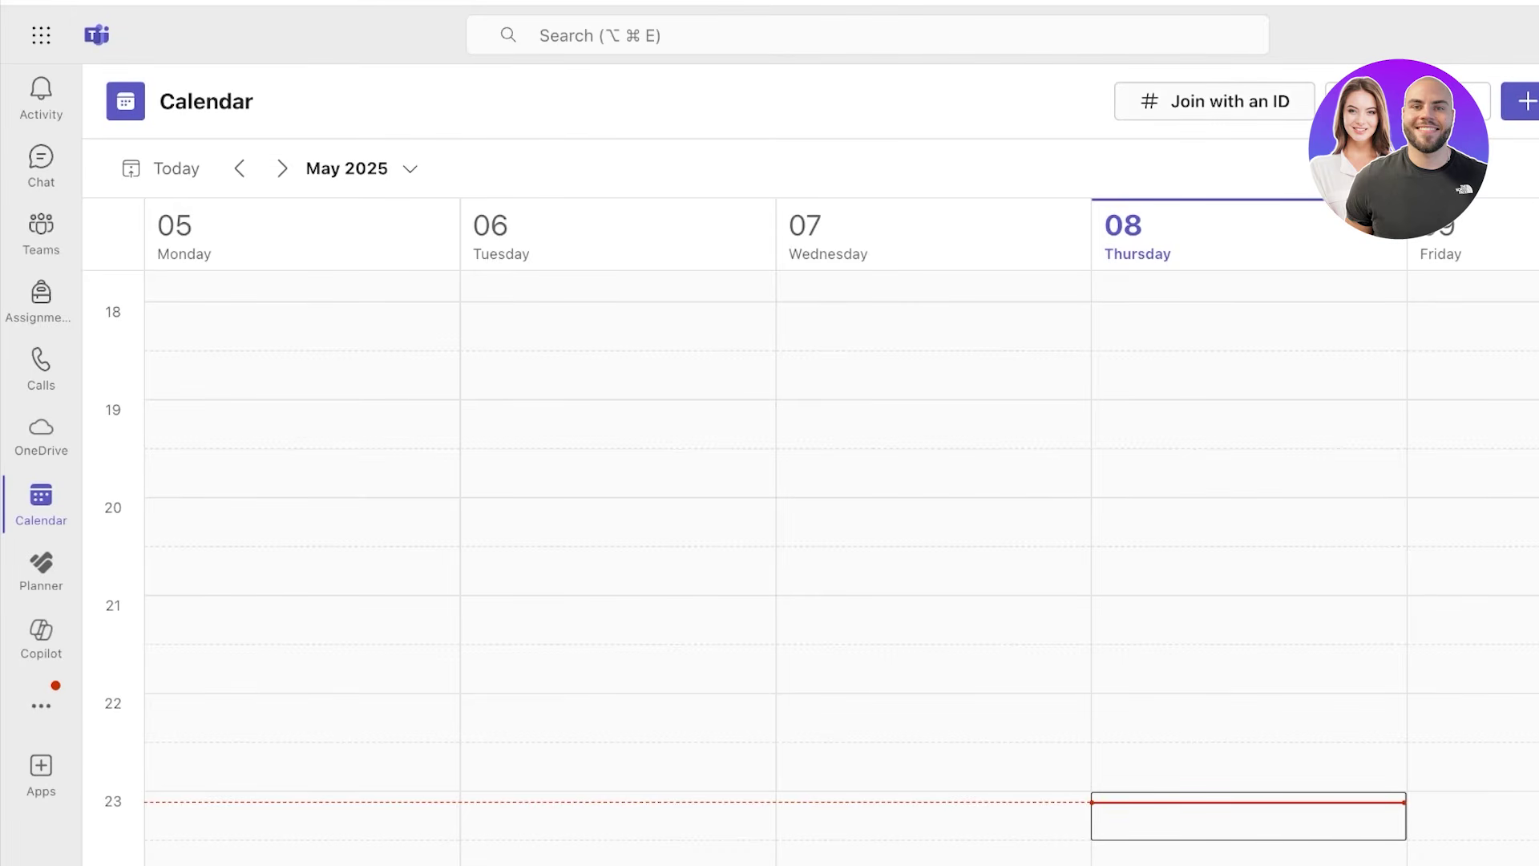
left_click(41, 706)
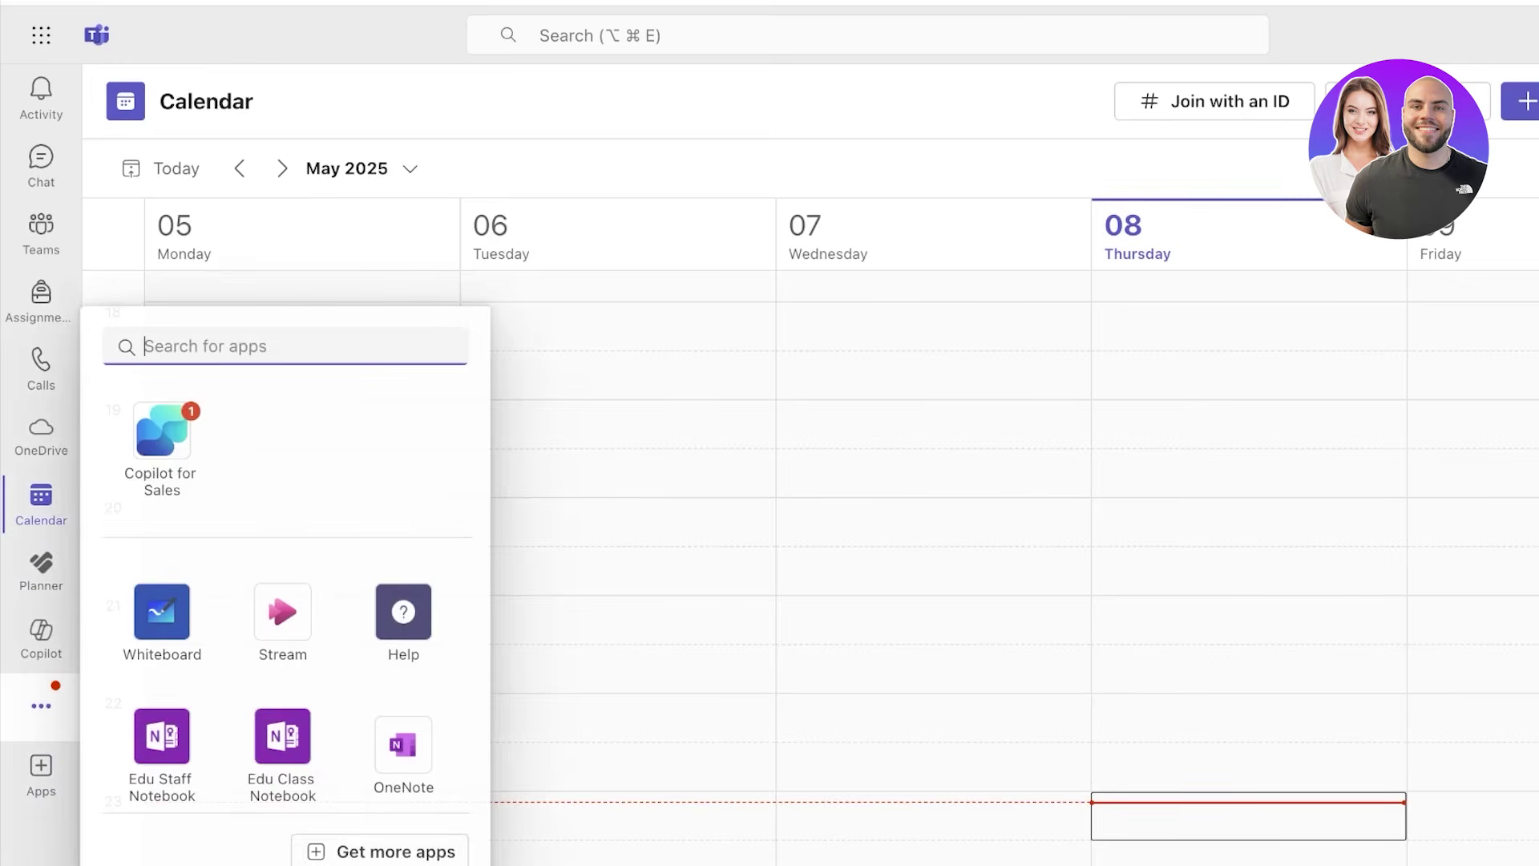
left_click(41, 637)
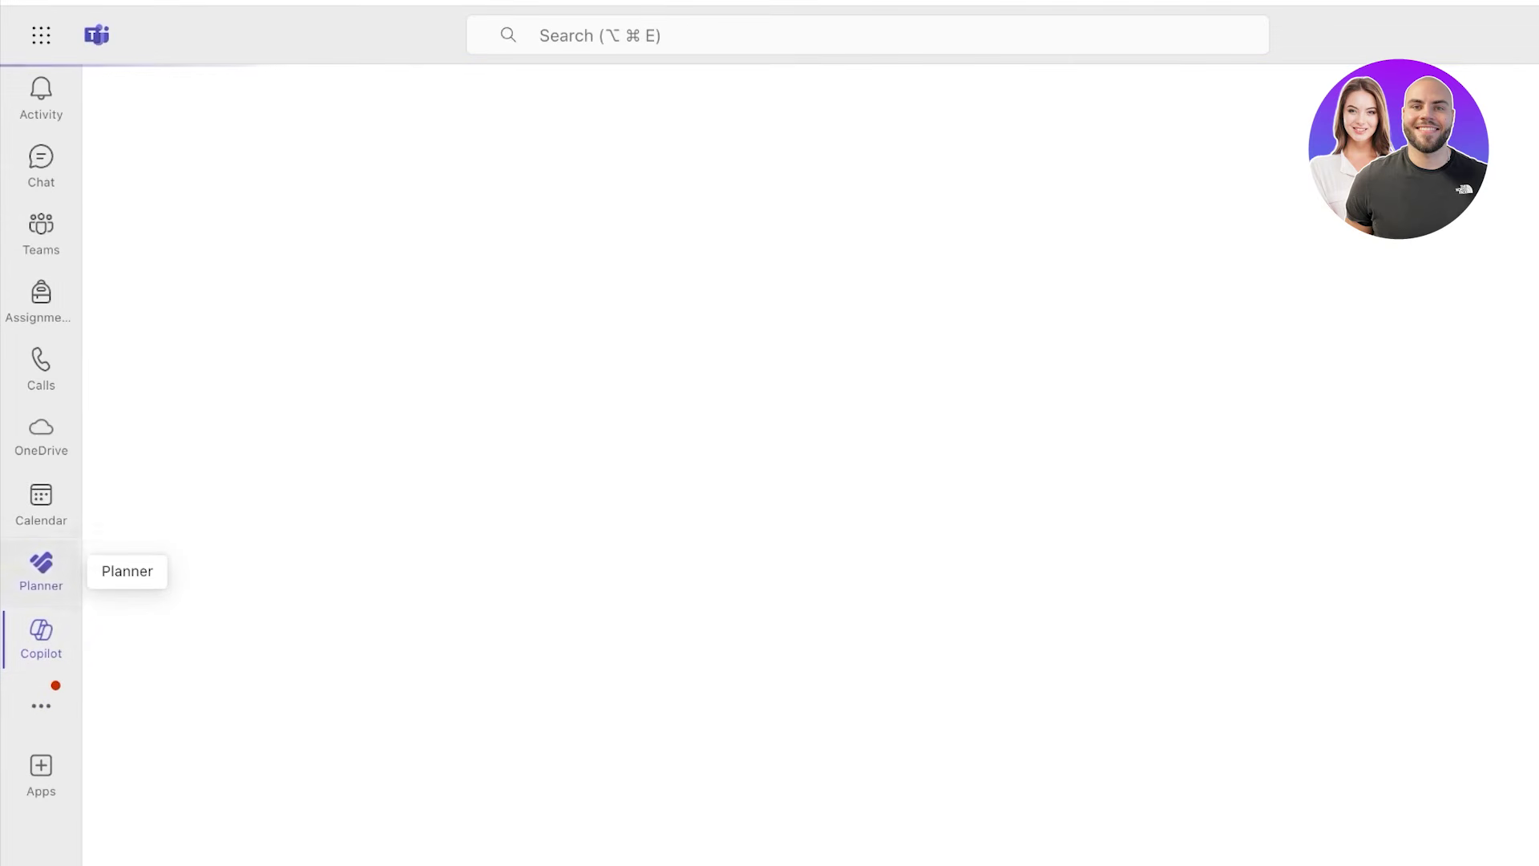
left_click(41, 569)
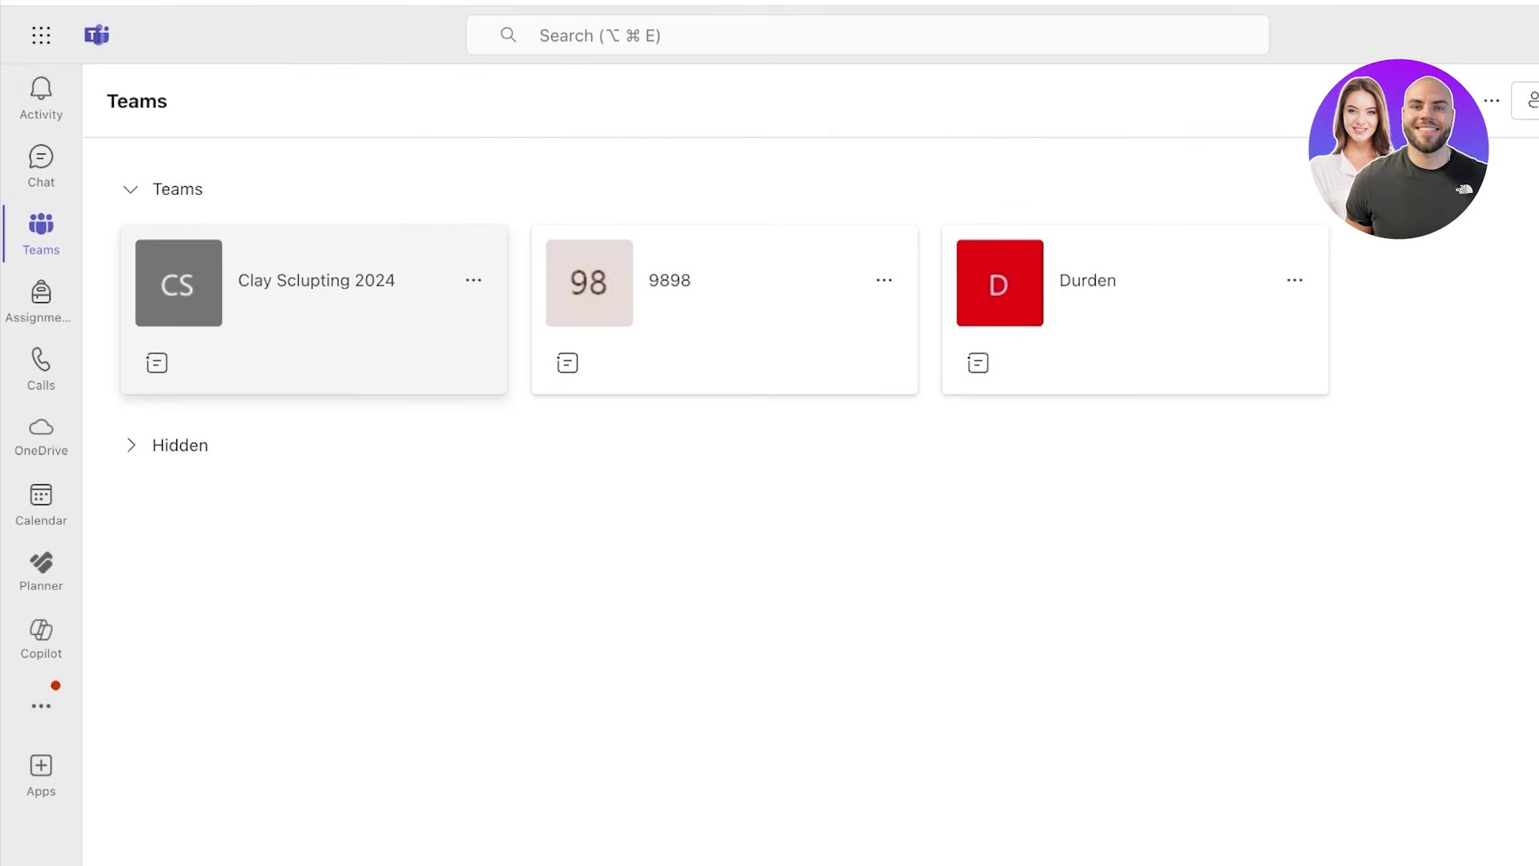
- Open Planner's My Tasks, try Board view, return to Grid and scroll the grid right
left_click(41, 569)
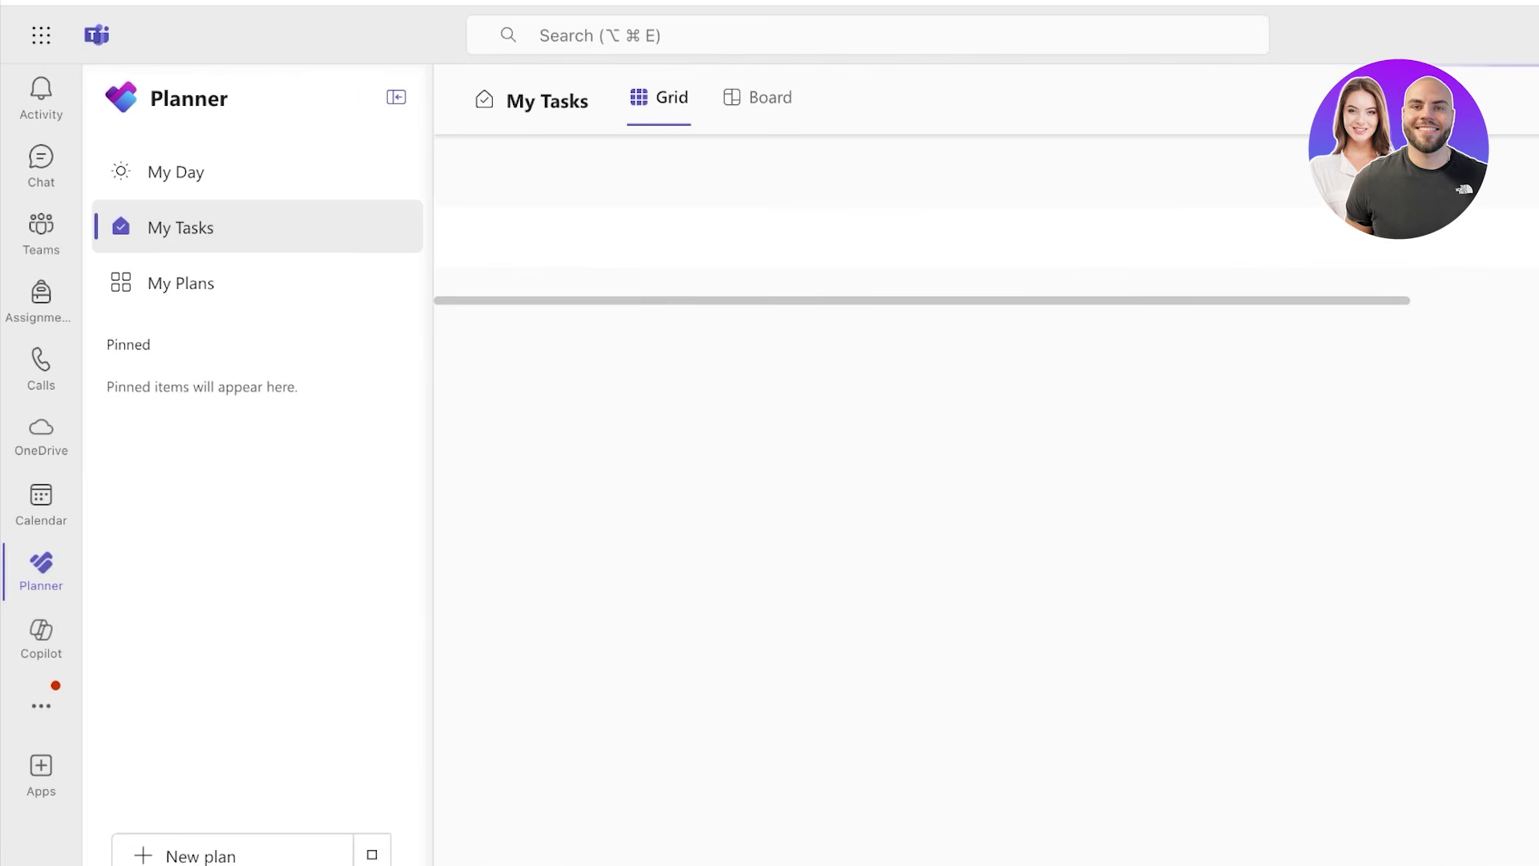
left_click(758, 97)
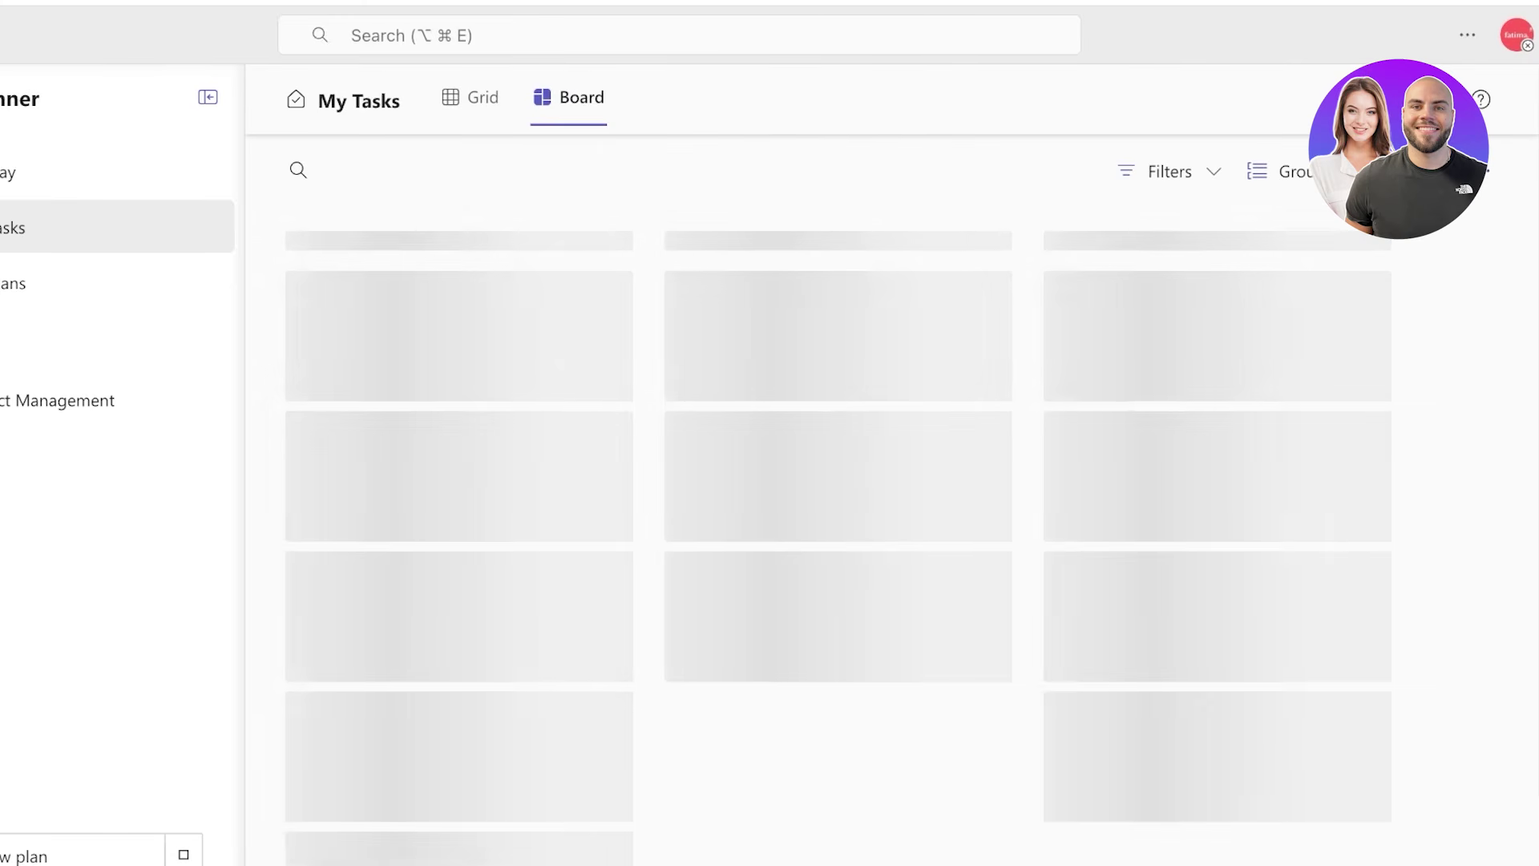
left_click(470, 97)
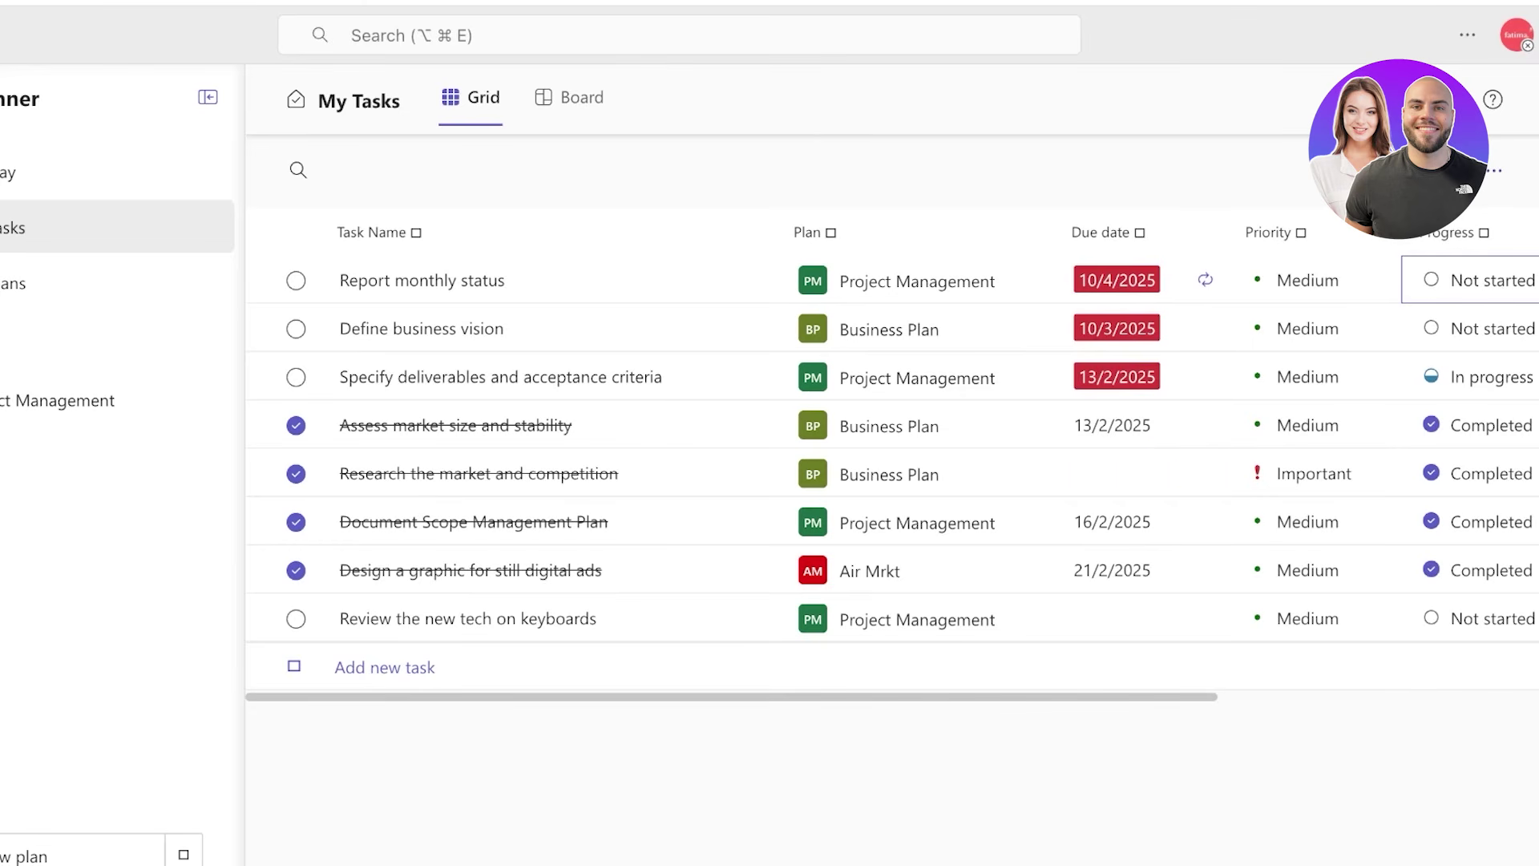
scroll(892, 449, "right", 5)
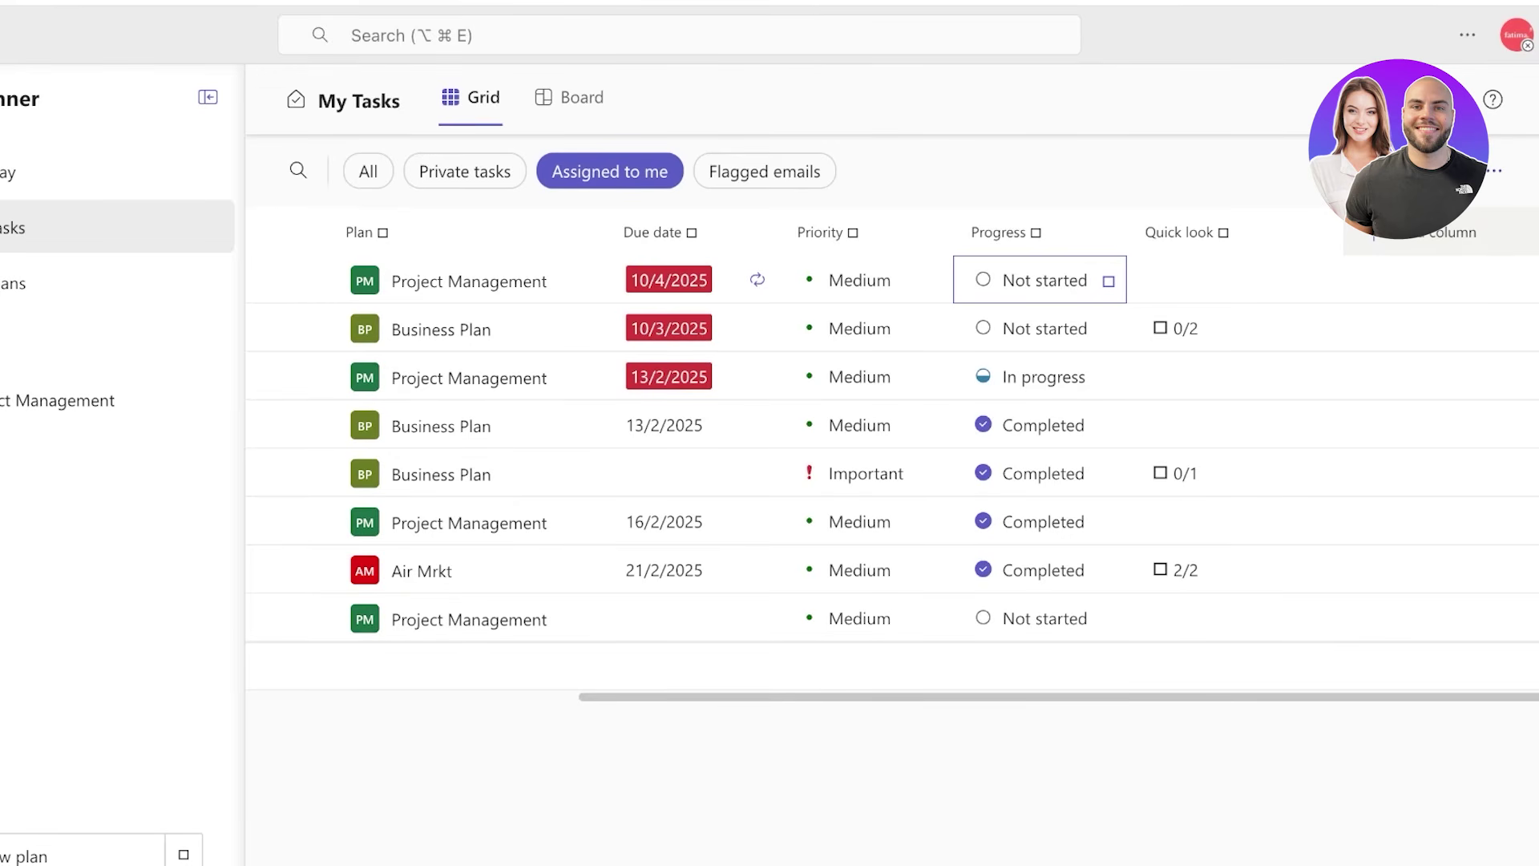
left_click(32, 705)
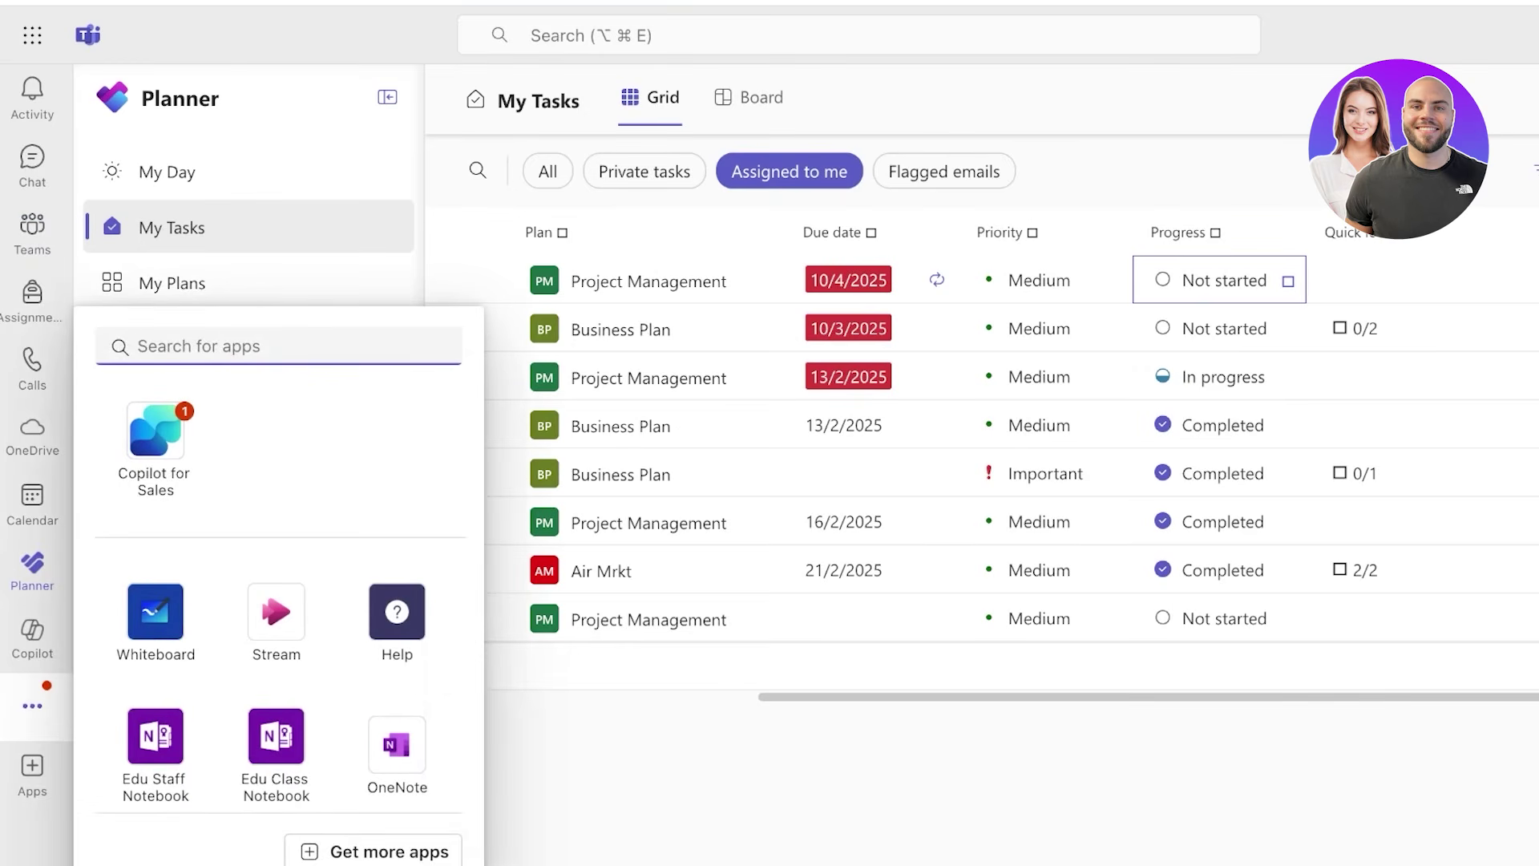
scroll(278, 593, "down", 5)
scroll(278, 593, "up", 5)
scroll(276, 496, "down", 2)
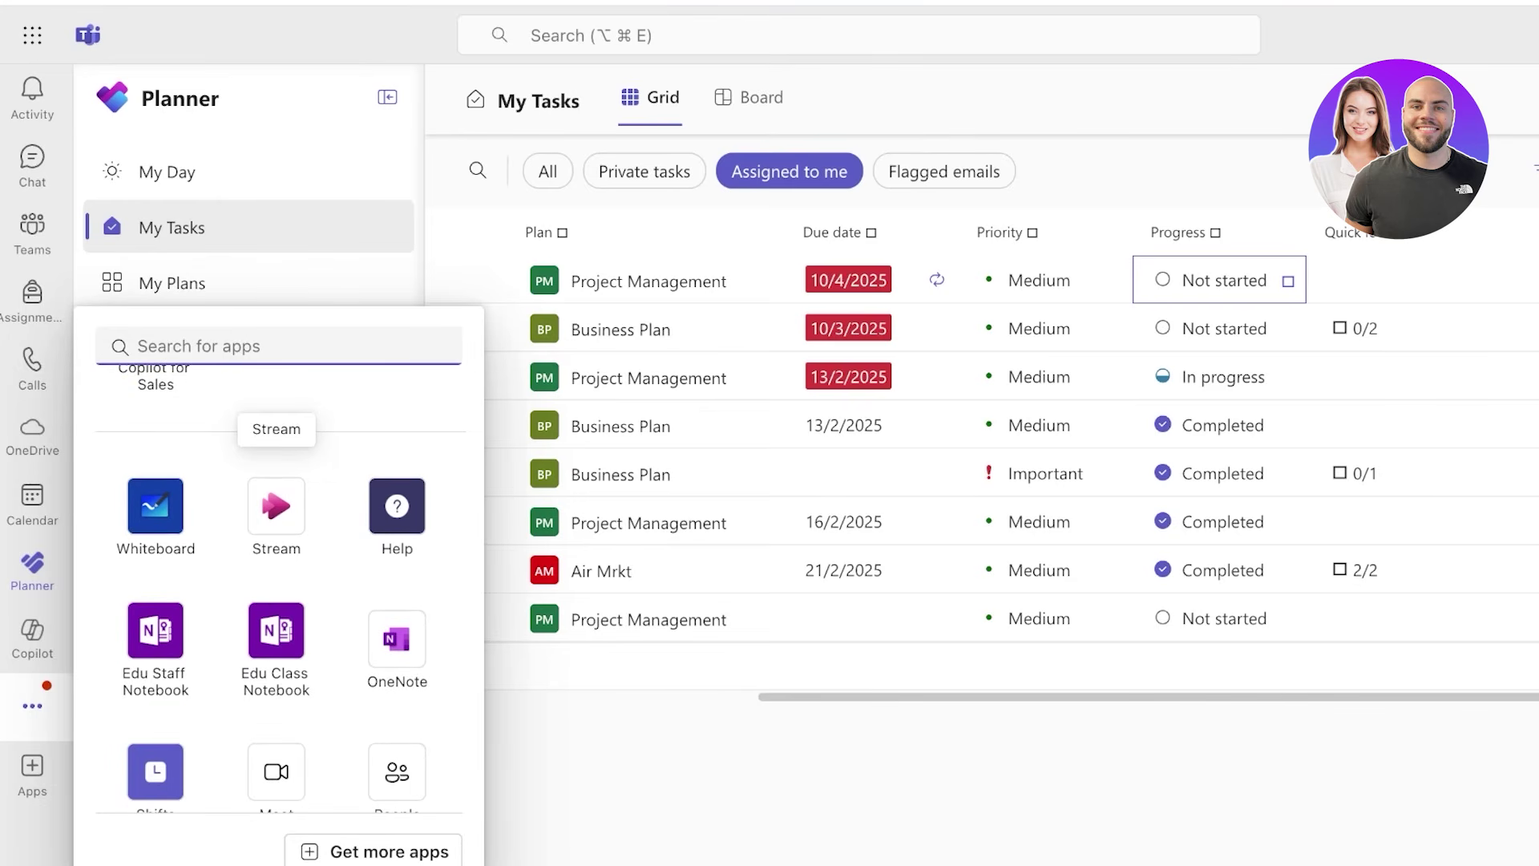
scroll(277, 513, "down", 2)
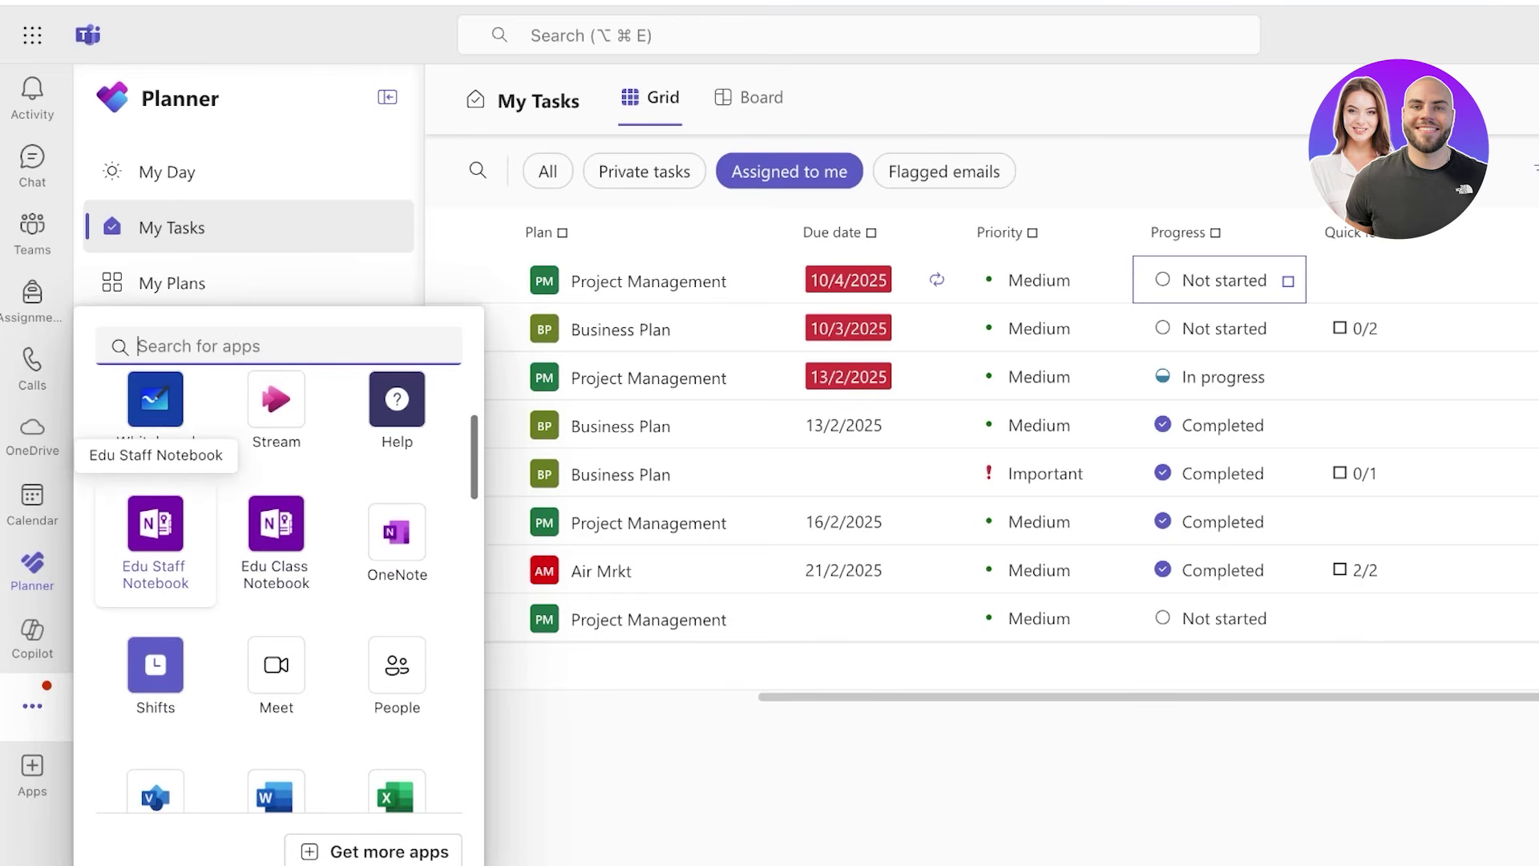
scroll(156, 545, "down", 3)
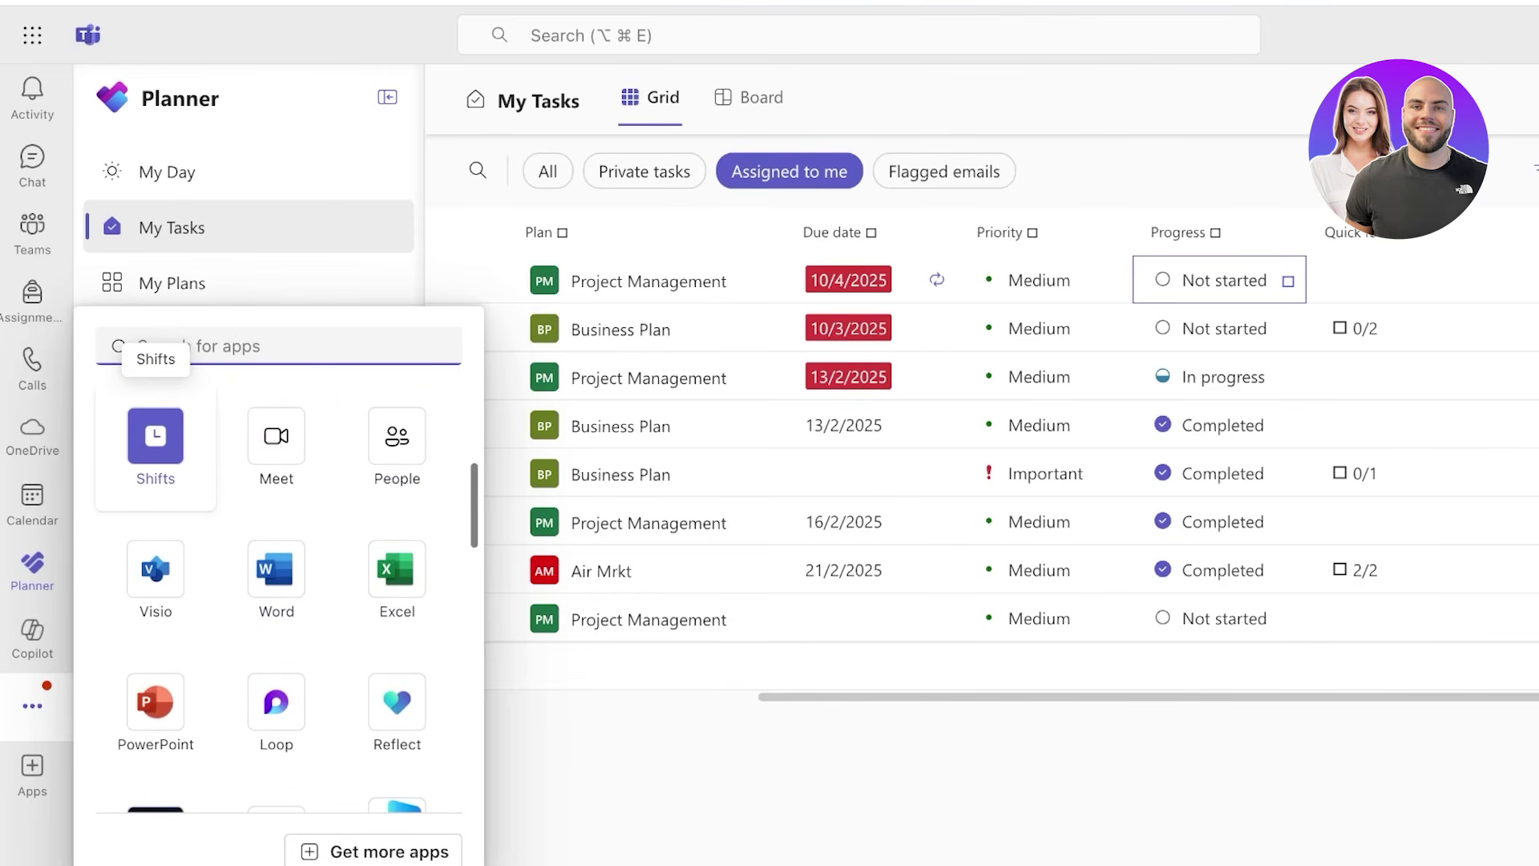
scroll(272, 566, "down", 2)
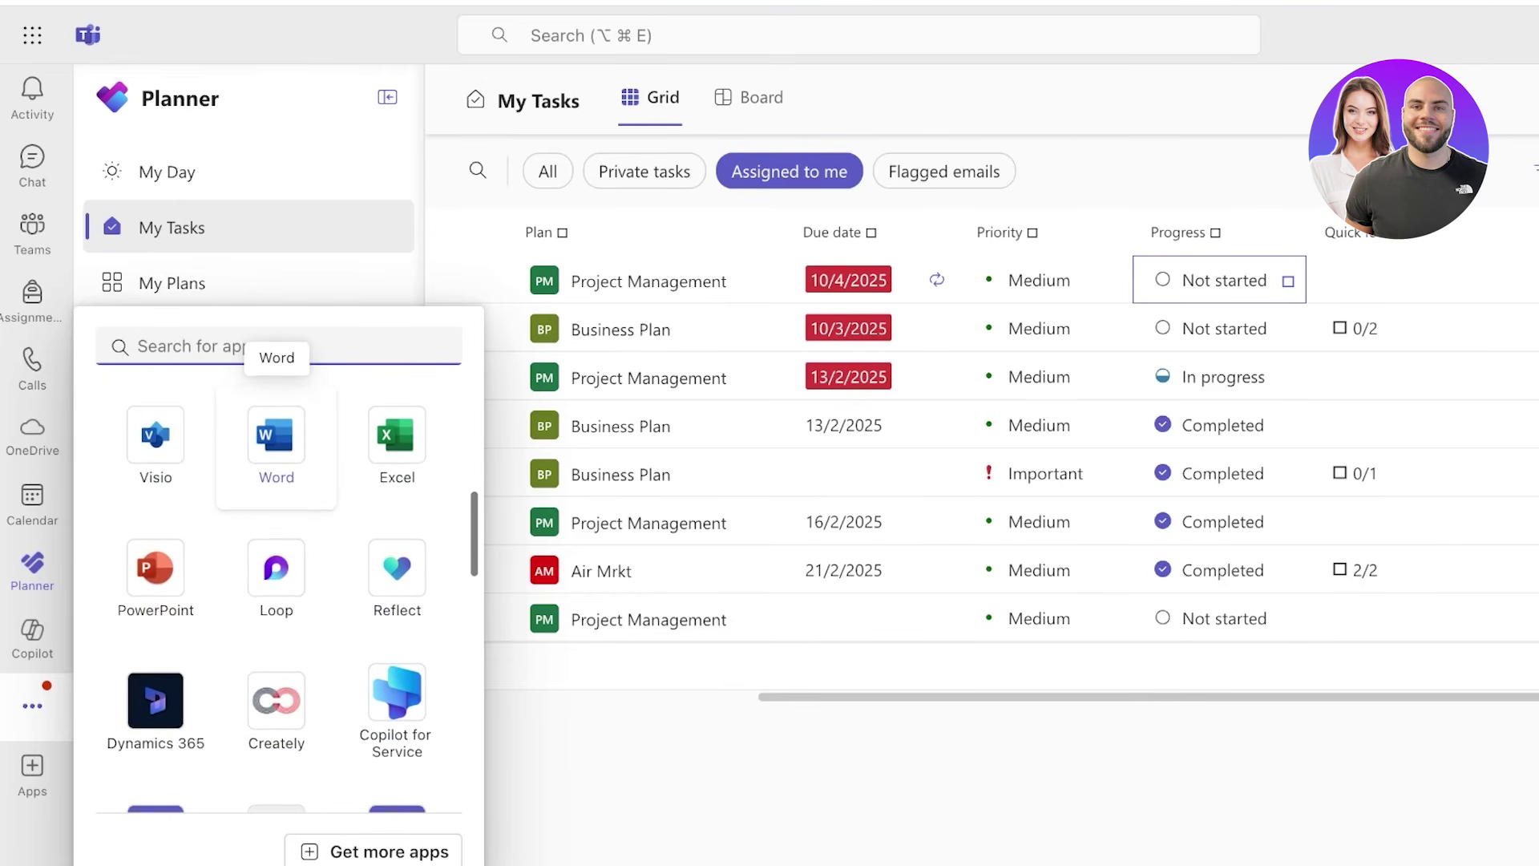
scroll(276, 521, "down", 10)
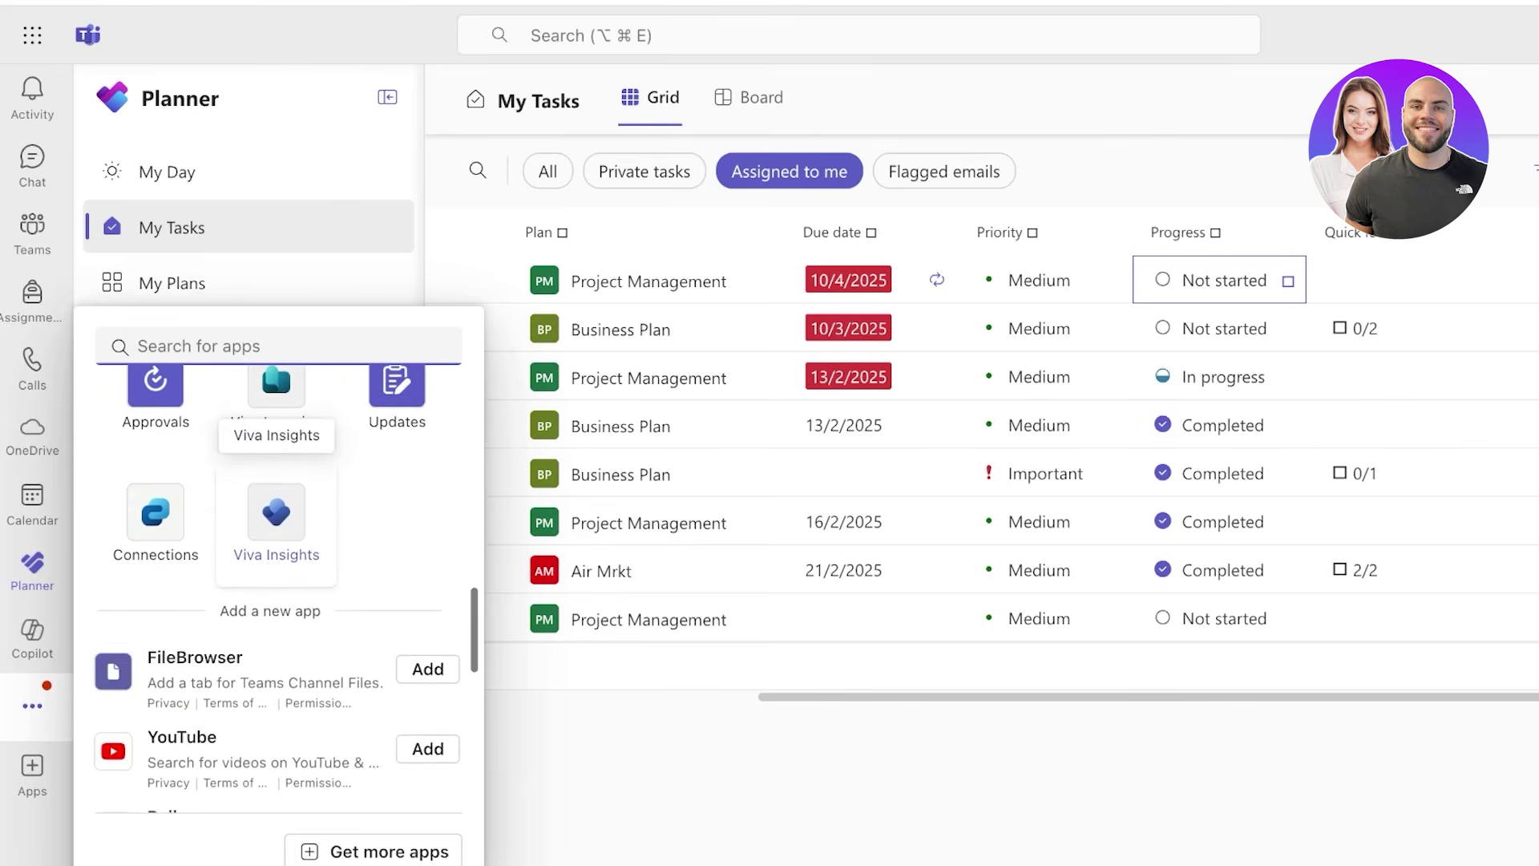
left_click(32, 768)
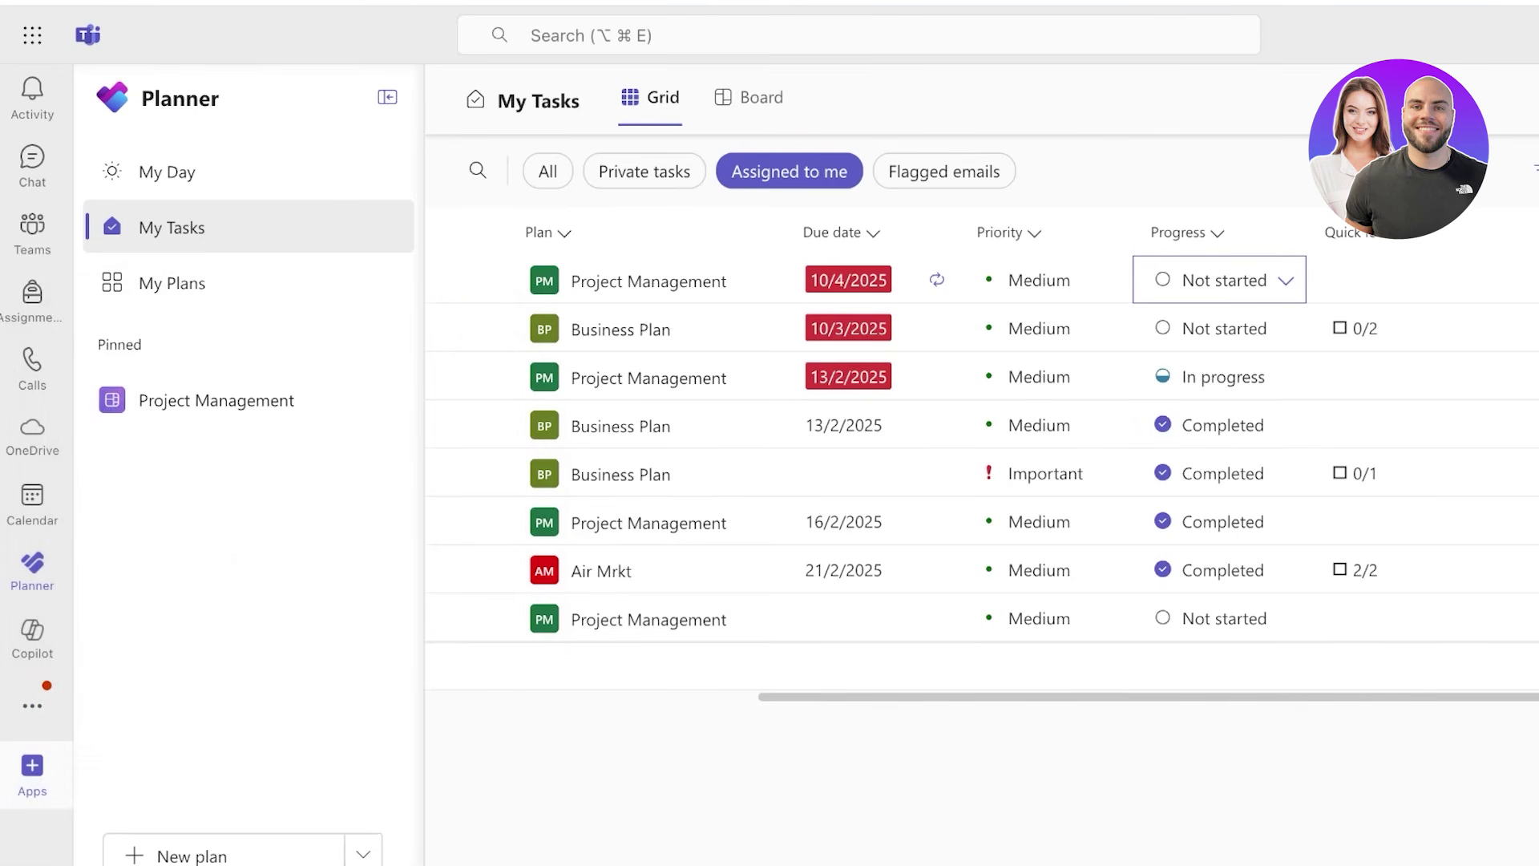
- Browse the Apps store's organisation apps (Copilot) and popular apps like Polls and Forms
left_click(32, 767)
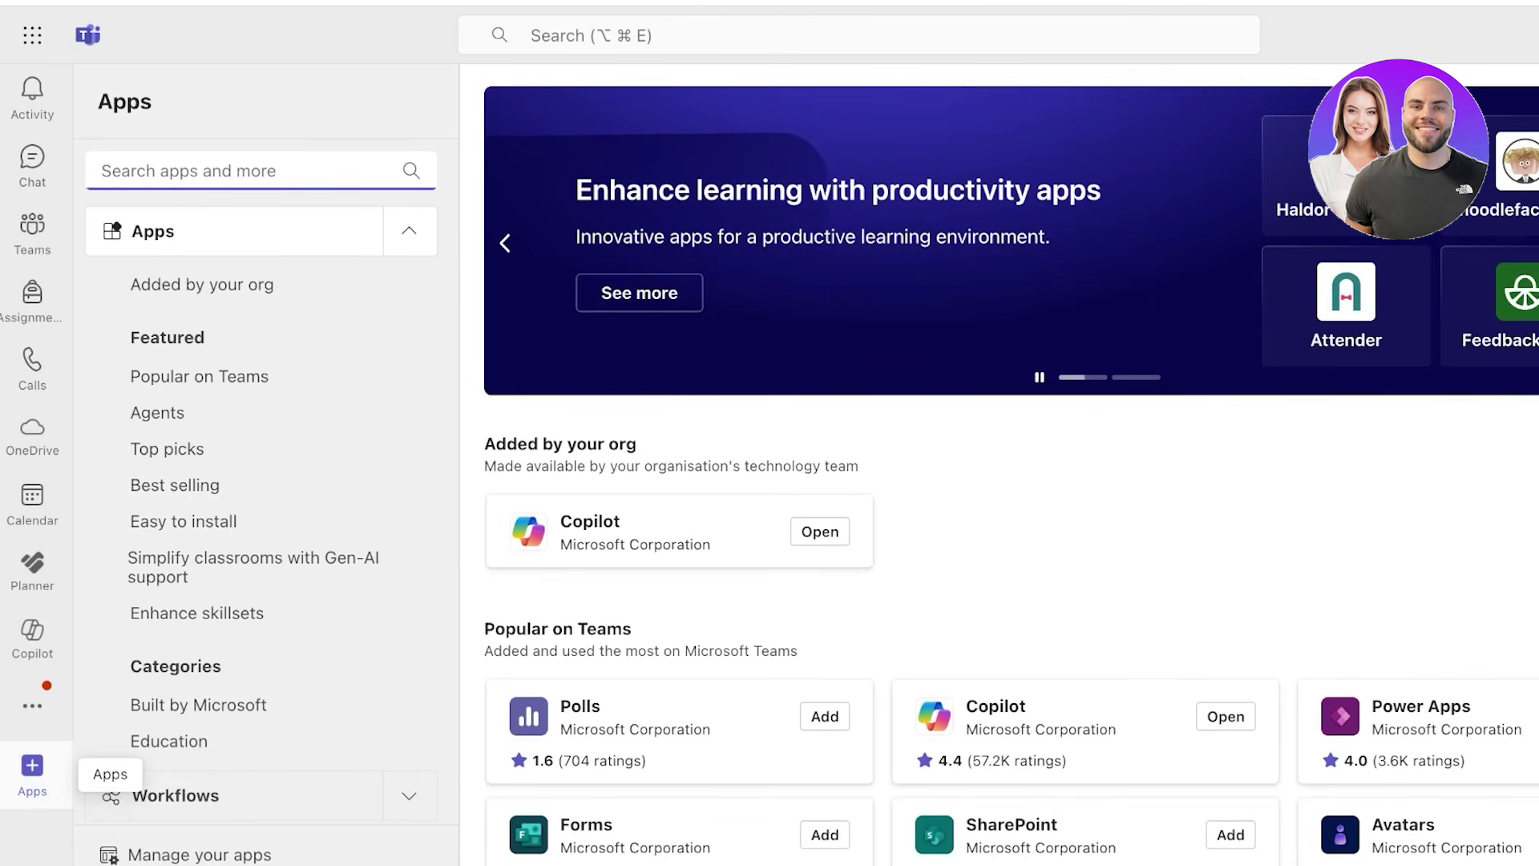
scroll(1010, 465, "down", 2)
scroll(1010, 464, "up", 2)
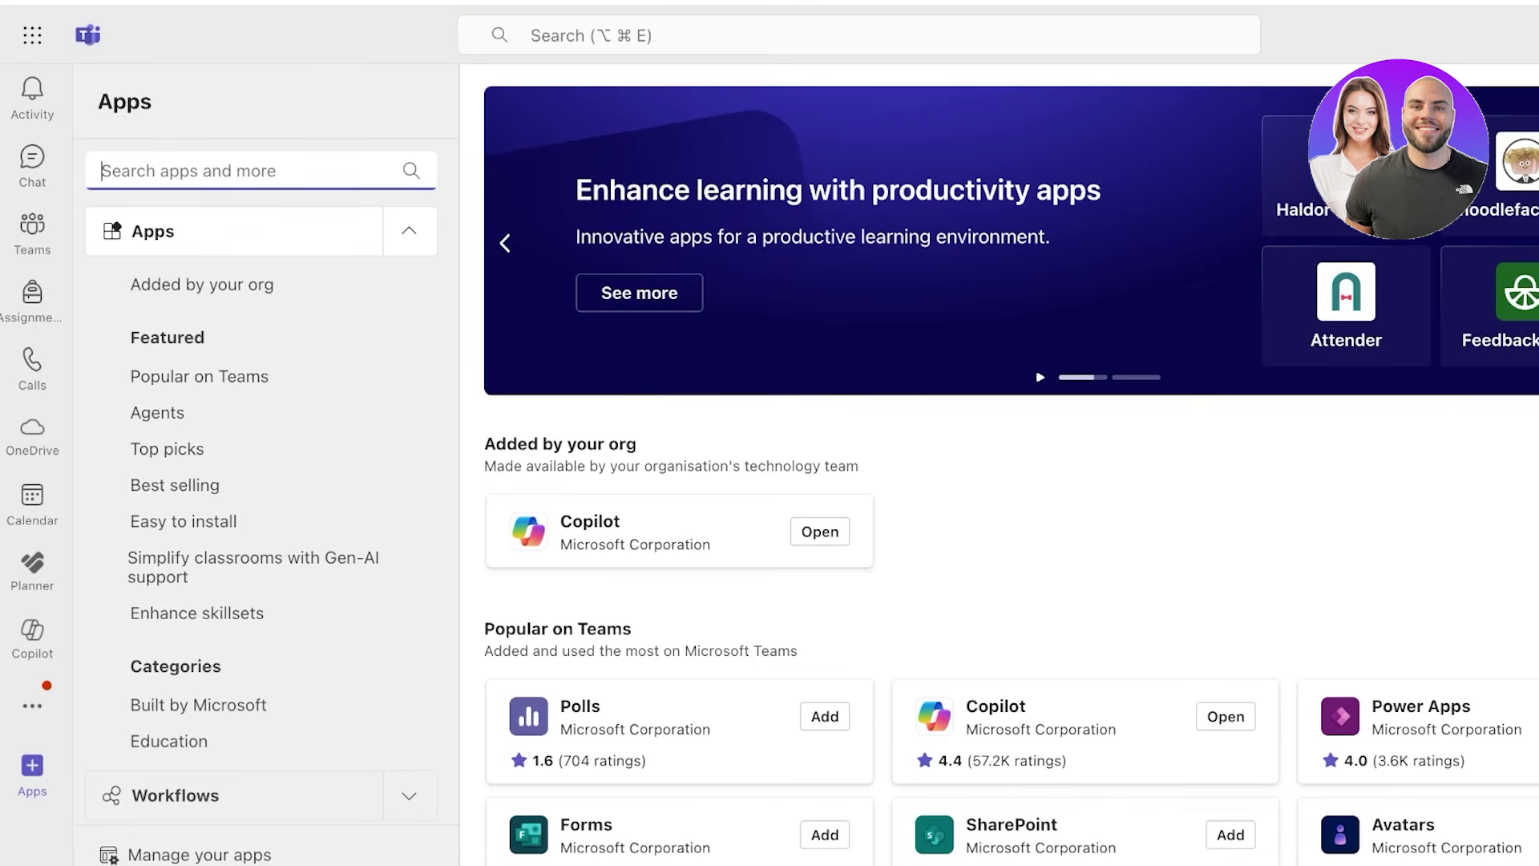
scroll(1010, 473, "down", 5)
scroll(1009, 473, "up", 5)
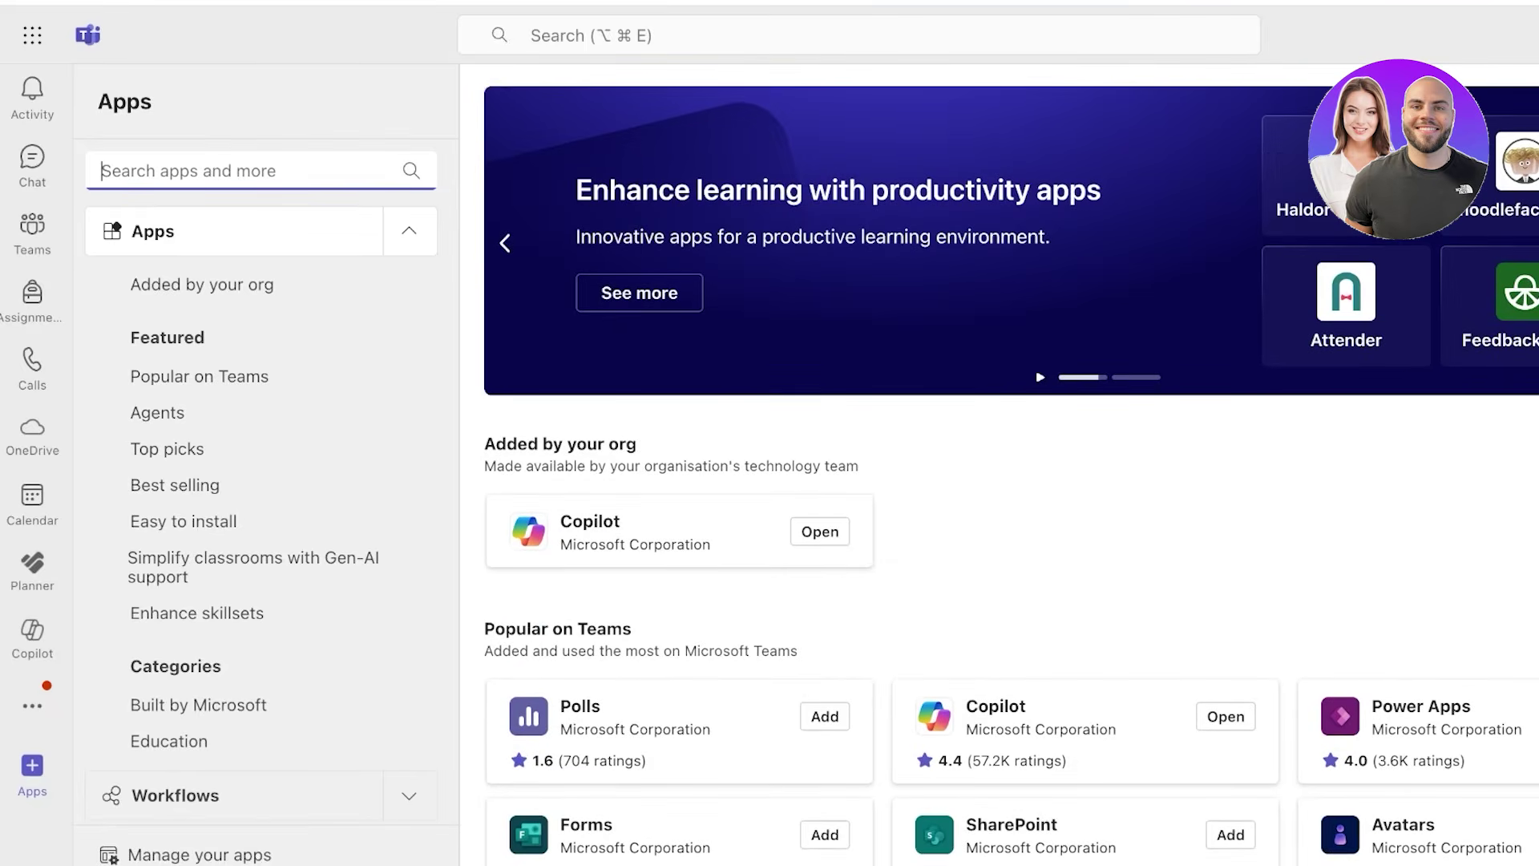
scroll(1082, 417, "down", 8)
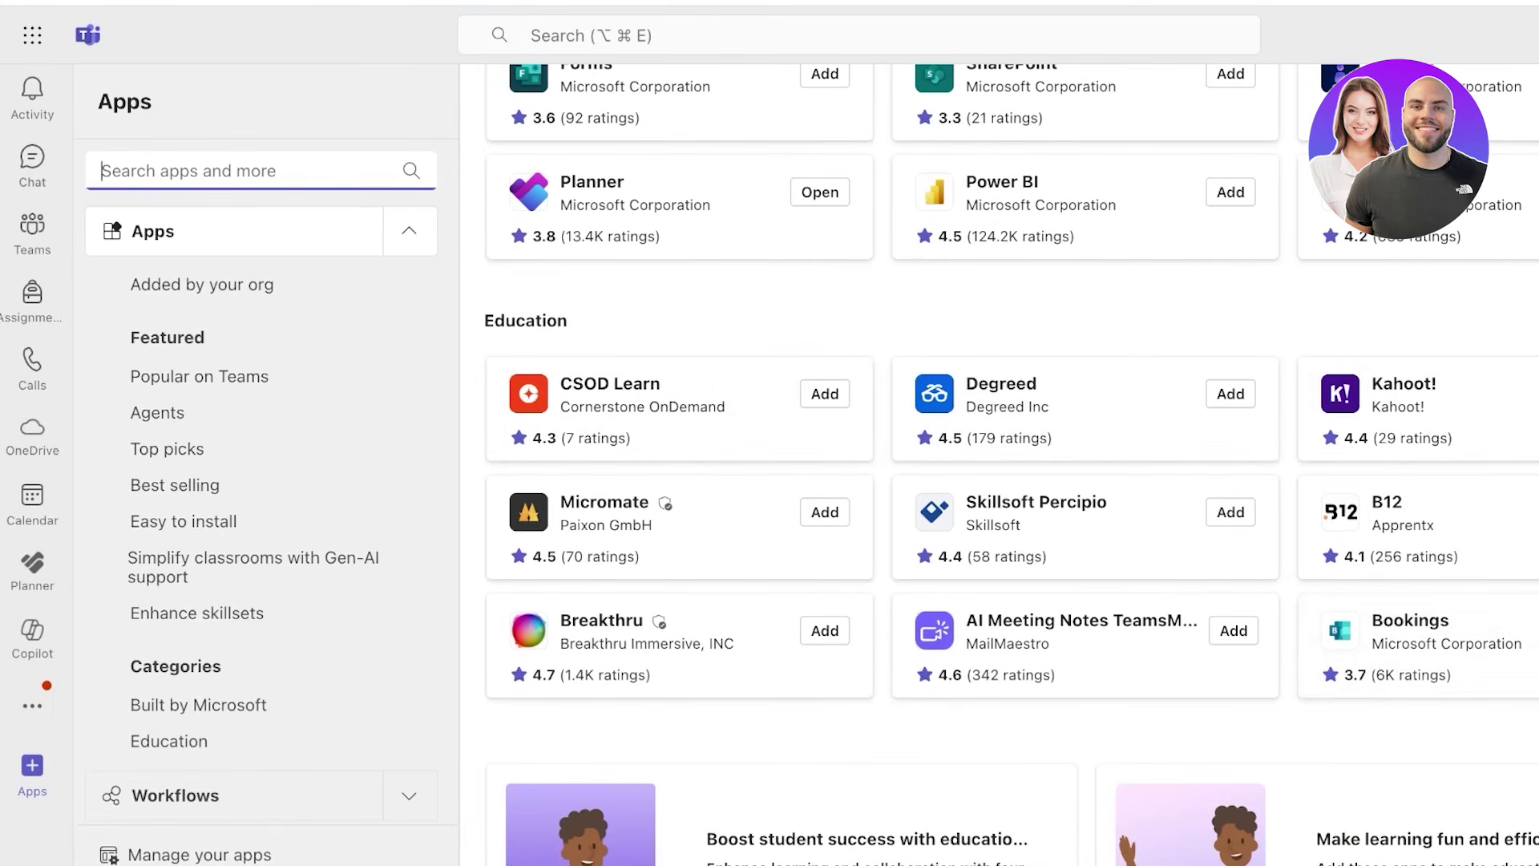
scroll(1010, 473, "down", 4)
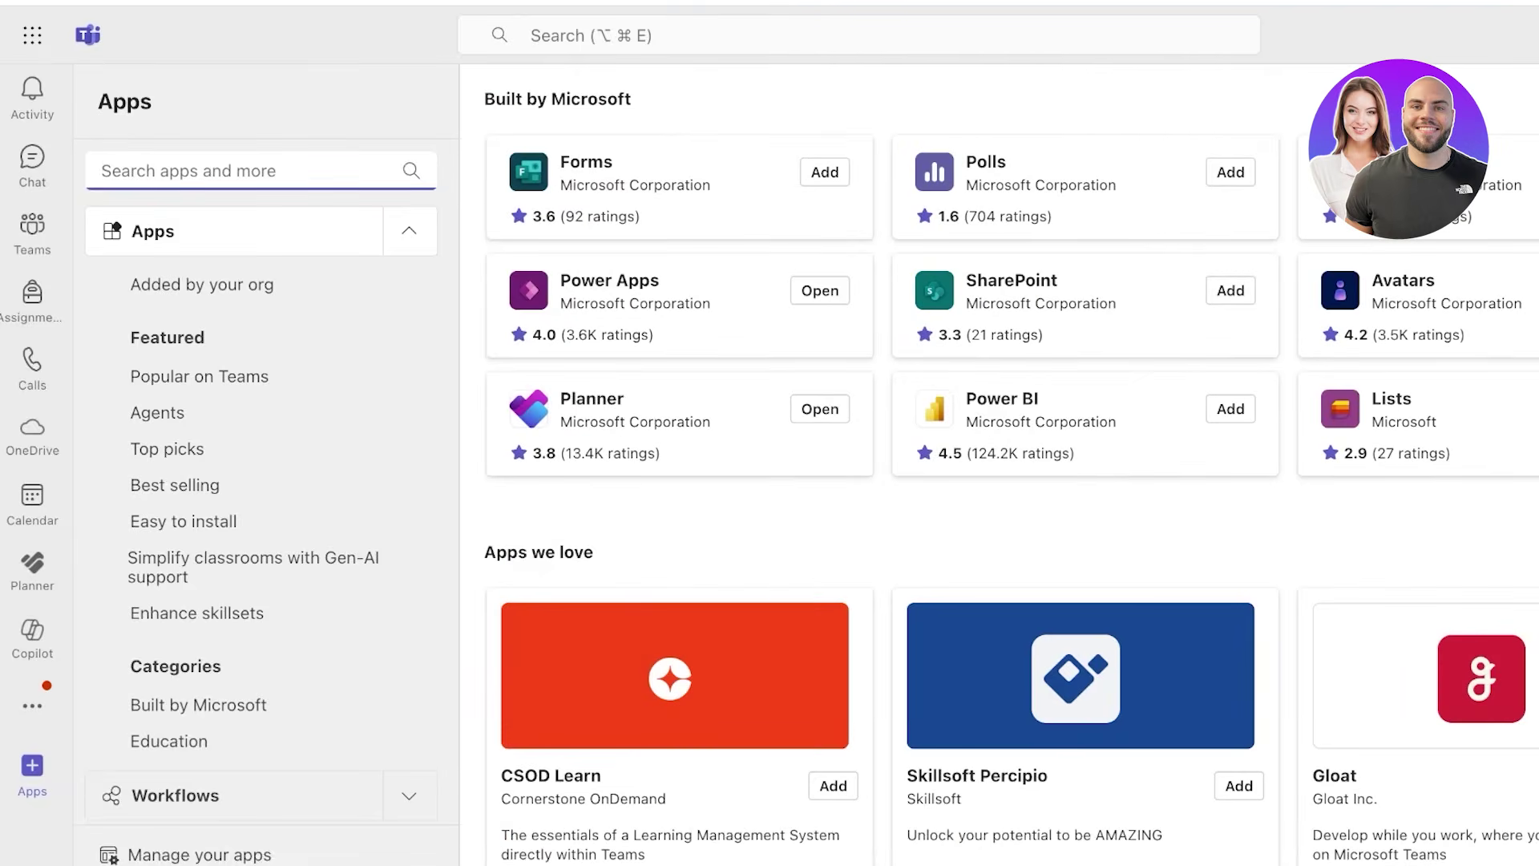
scroll(1010, 465, "up", 10)
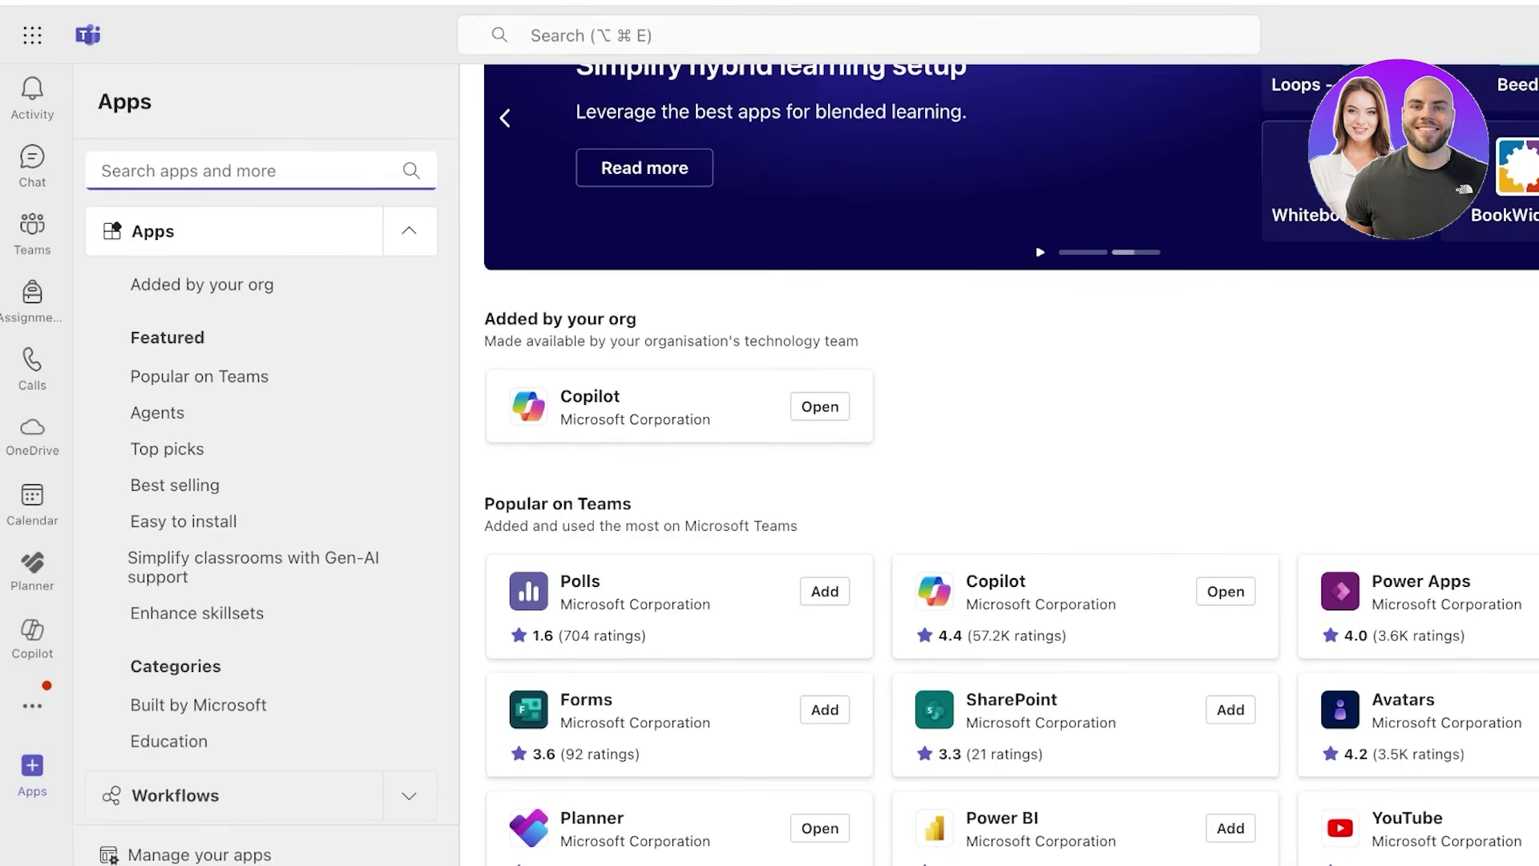
- Review the General settings page, where Language follows the Microsoft 365 account (English)
left_click(1466, 35)
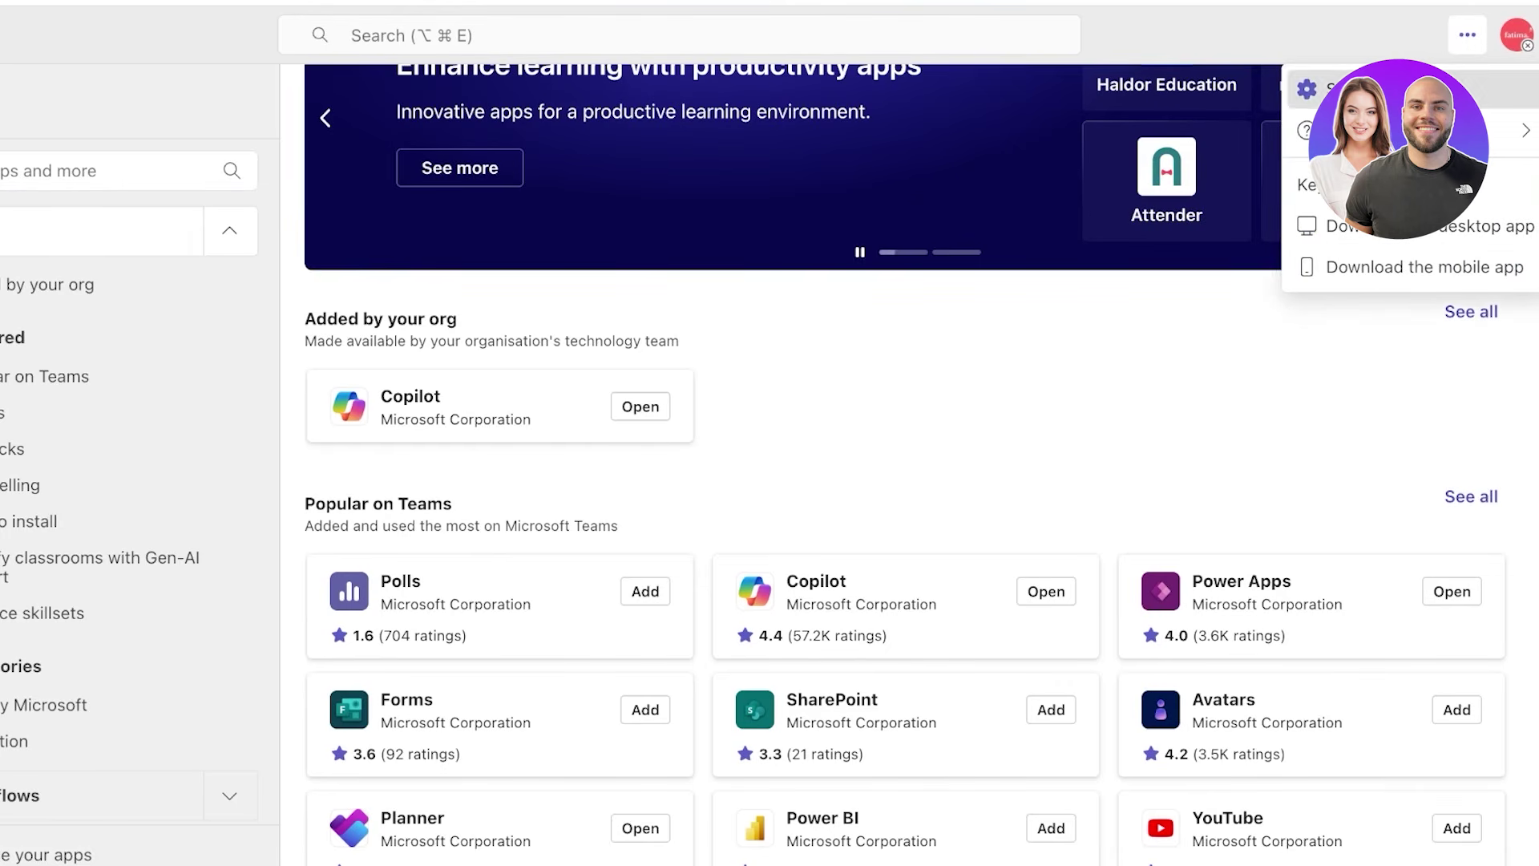
left_click(1379, 89)
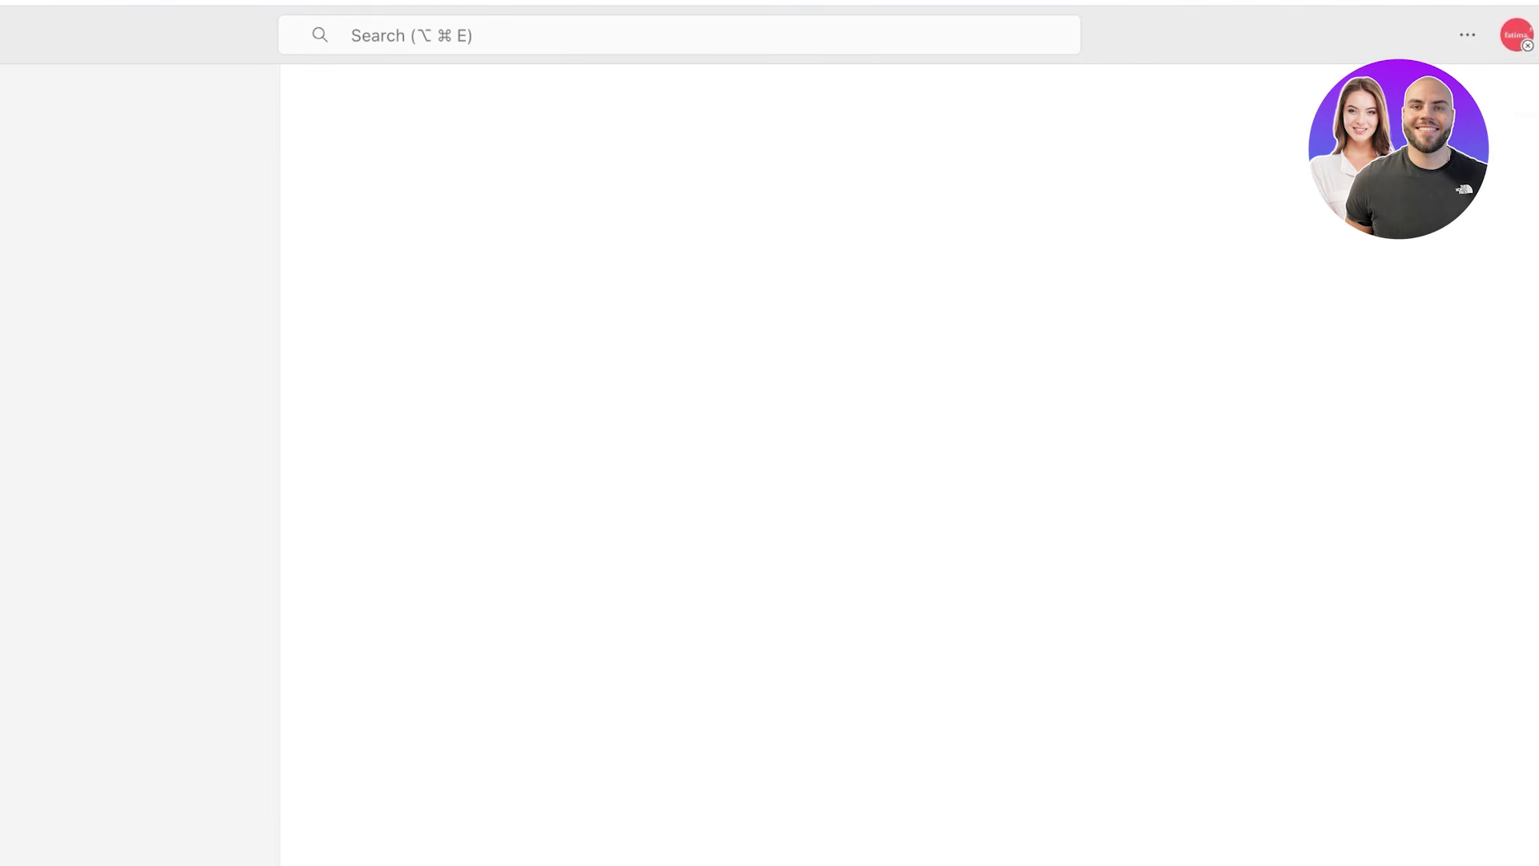
scroll(913, 481, "down", 3)
scroll(881, 497, "down", 3)
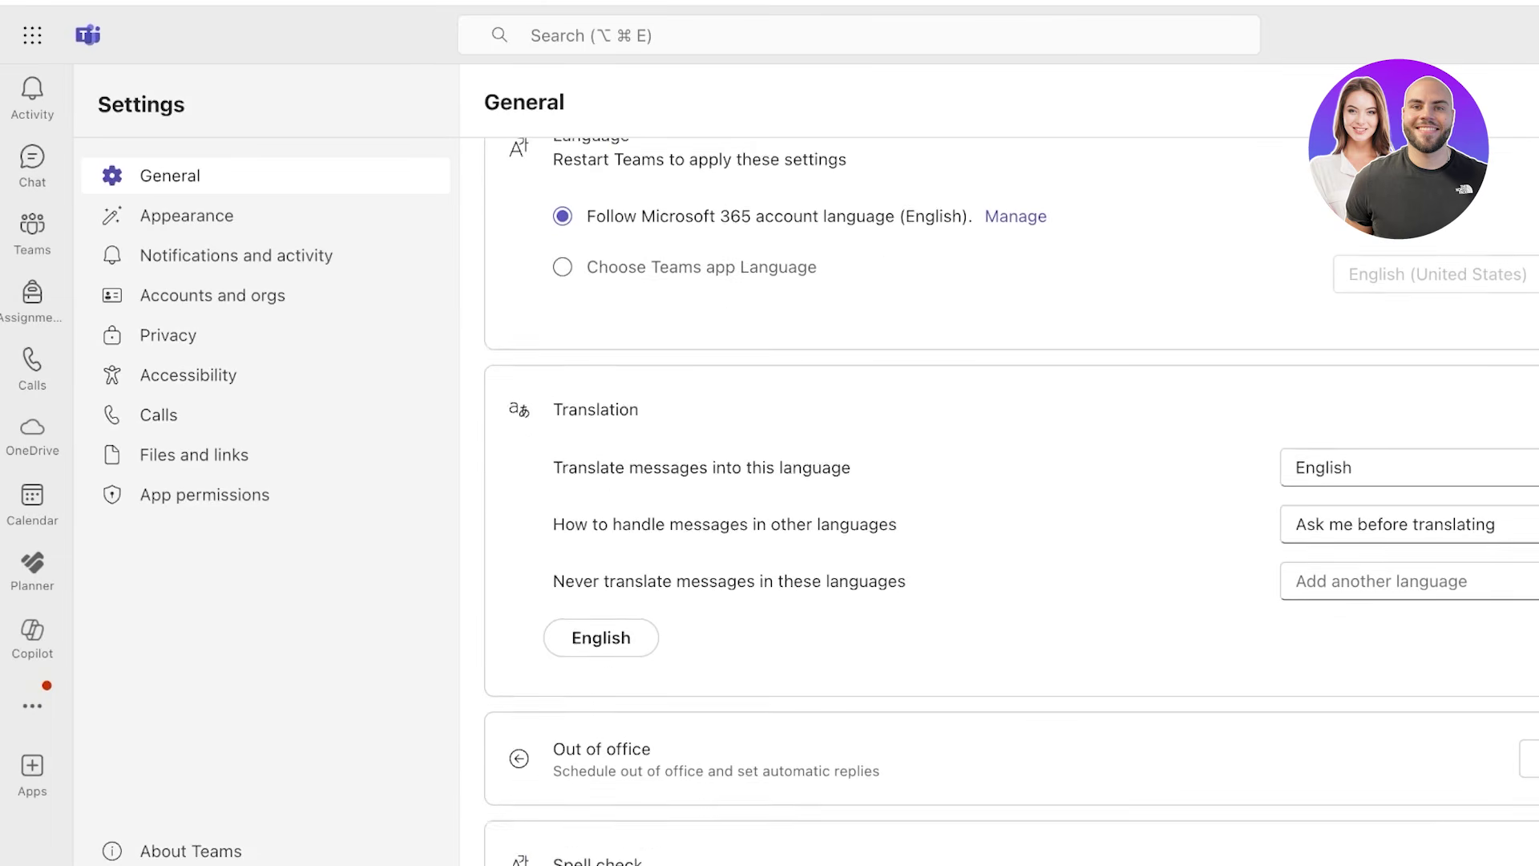